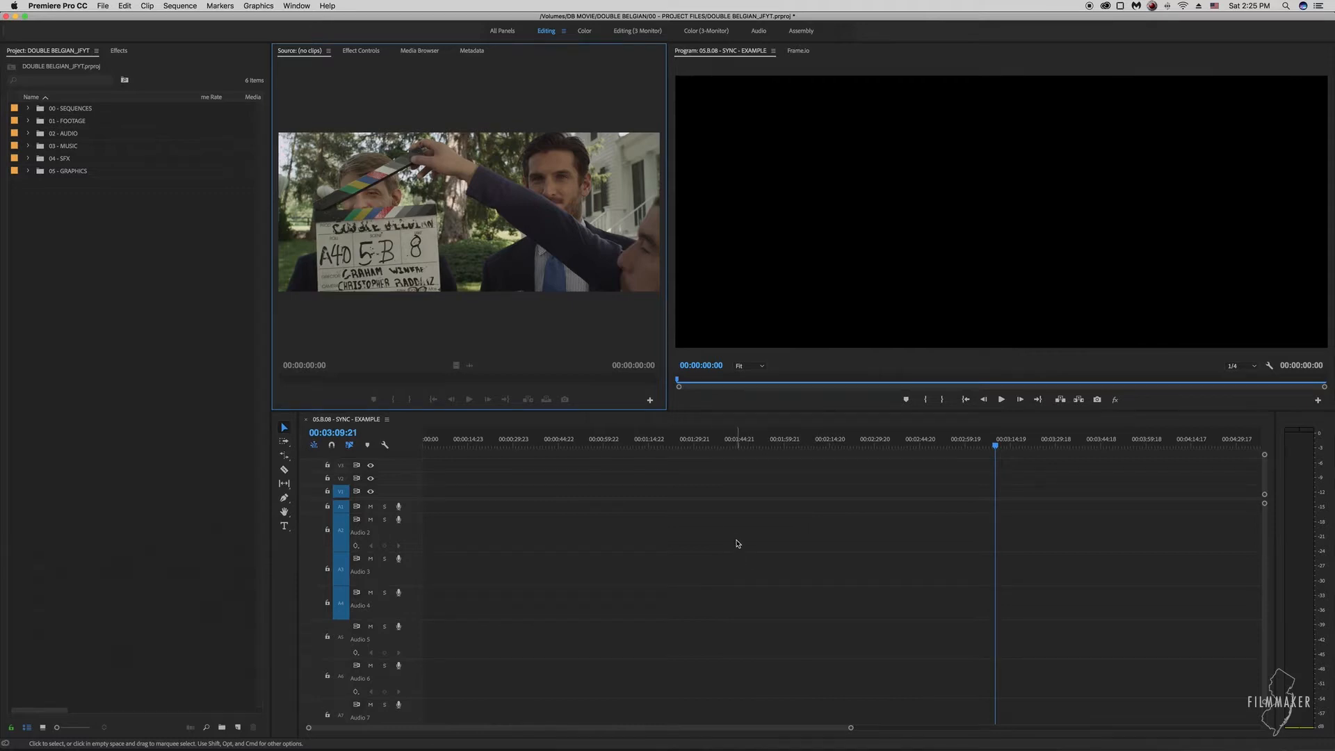
Step: Open the 05.B.08 - SYNC - EXAMPLE sequence from the SYNCS bin of scene 05 - COCKTAIL RECEPTION
{"action": "left_click", "coordinate": [28, 109]}
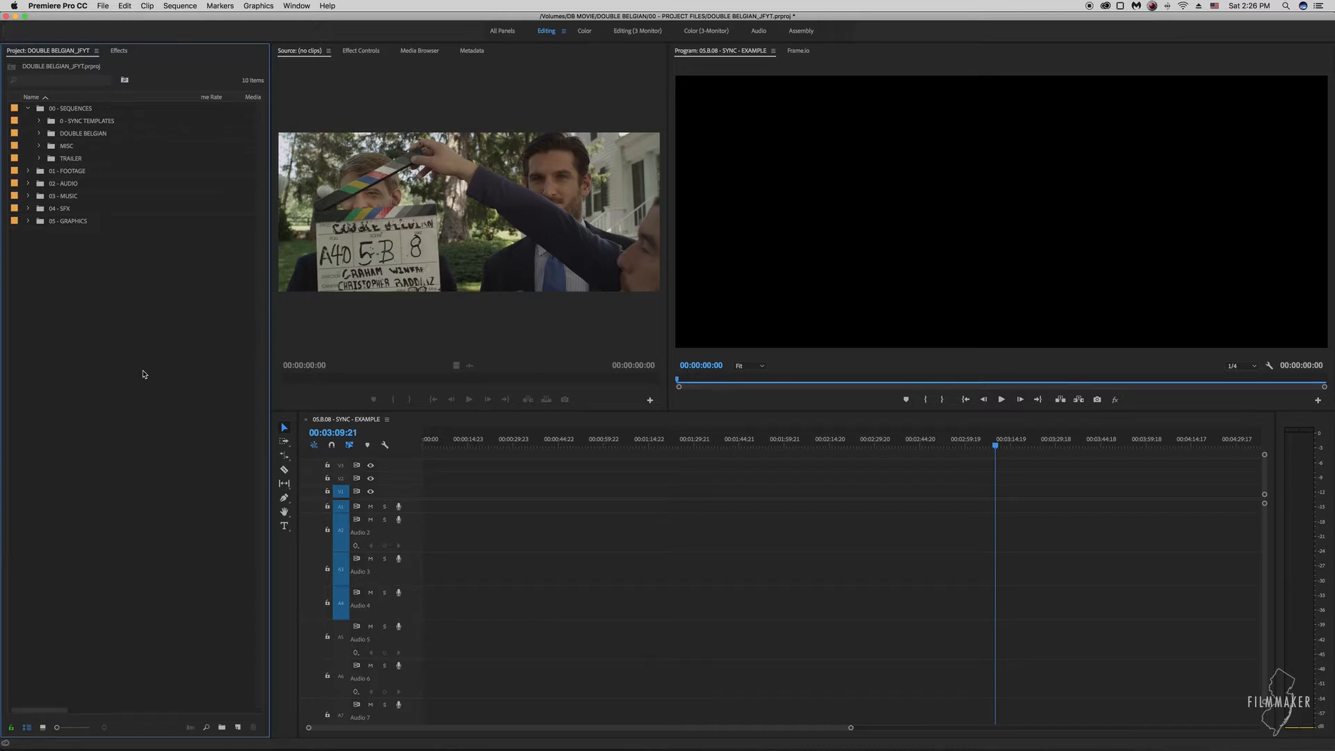
{"action": "left_click", "coordinate": [39, 133]}
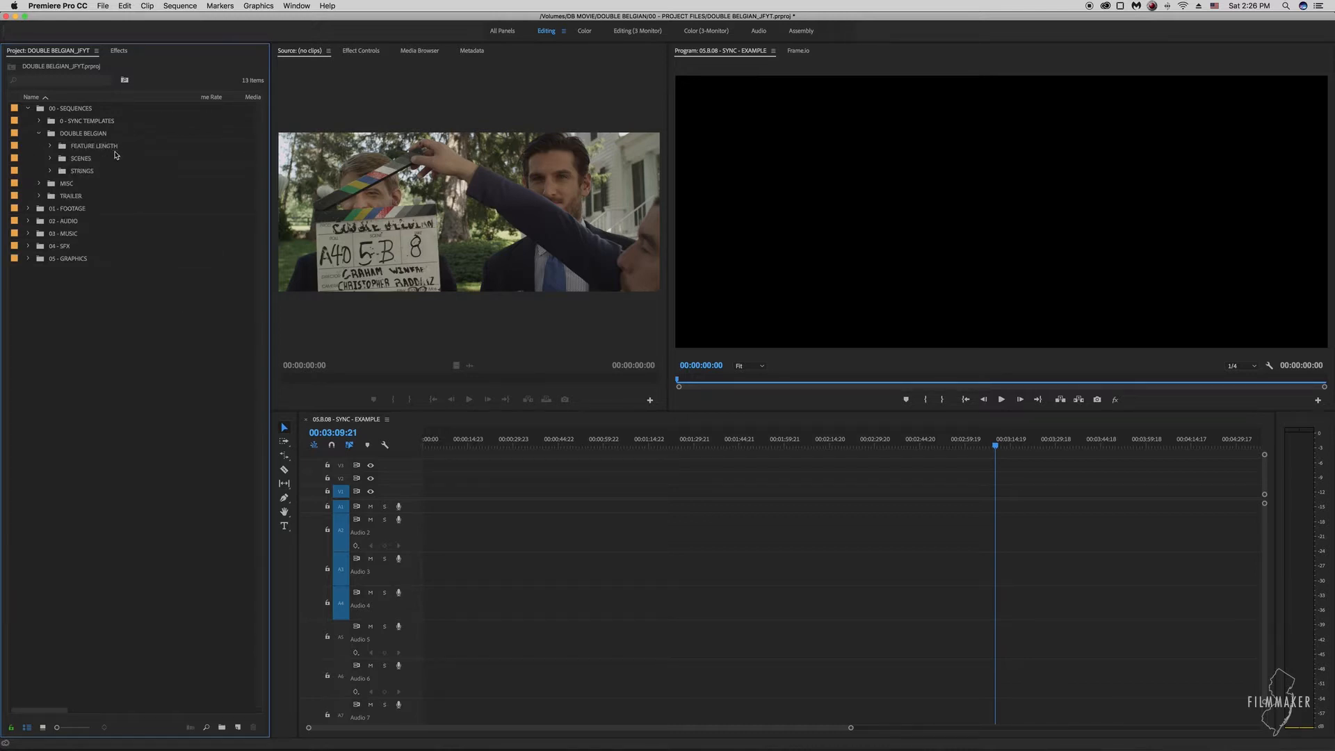
{"action": "left_click", "coordinate": [50, 158]}
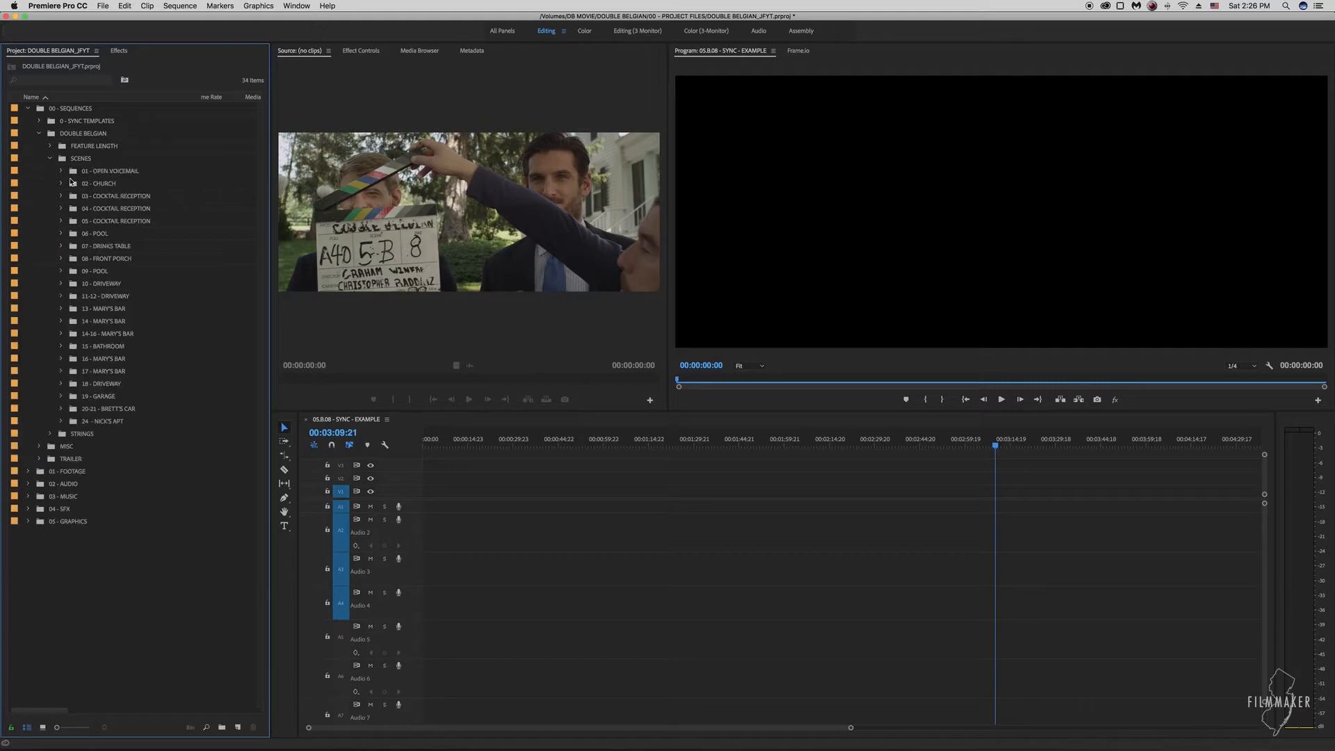
{"action": "left_click", "coordinate": [62, 221]}
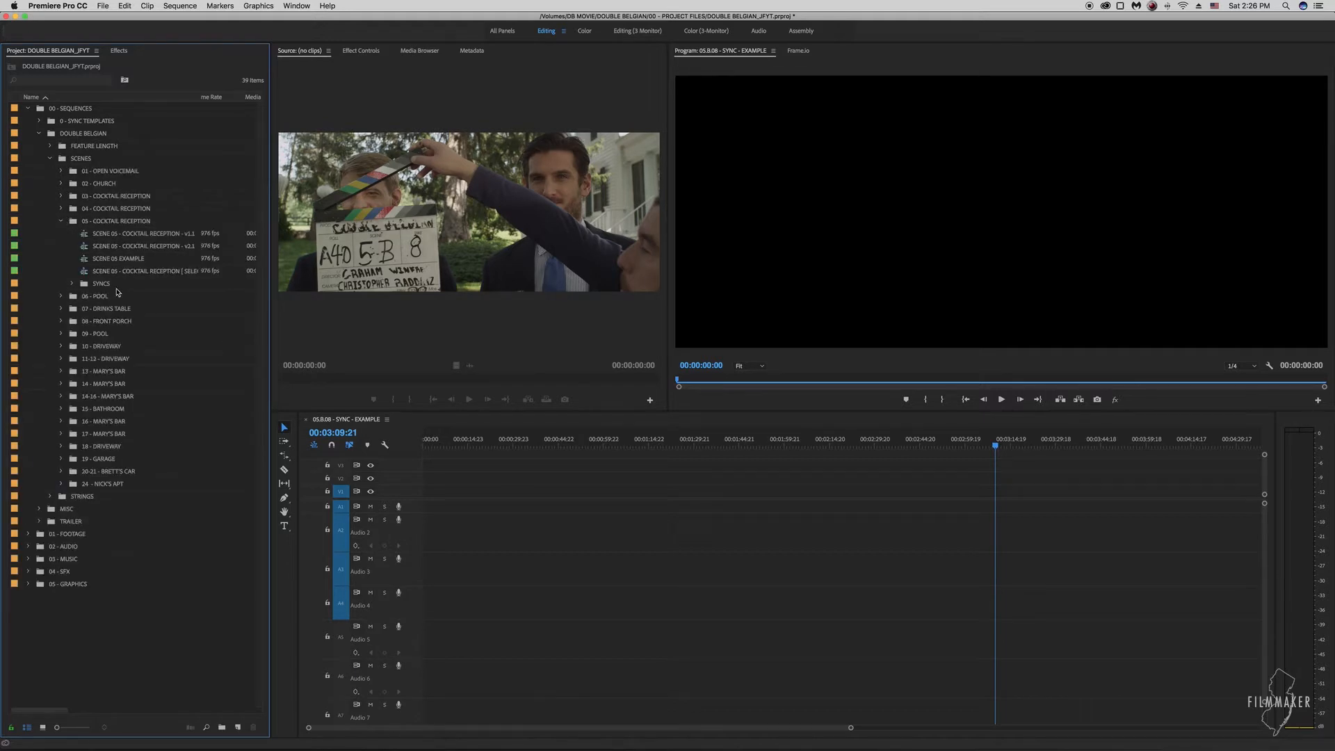
{"action": "left_click", "coordinate": [101, 284]}
{"action": "left_click", "coordinate": [72, 285]}
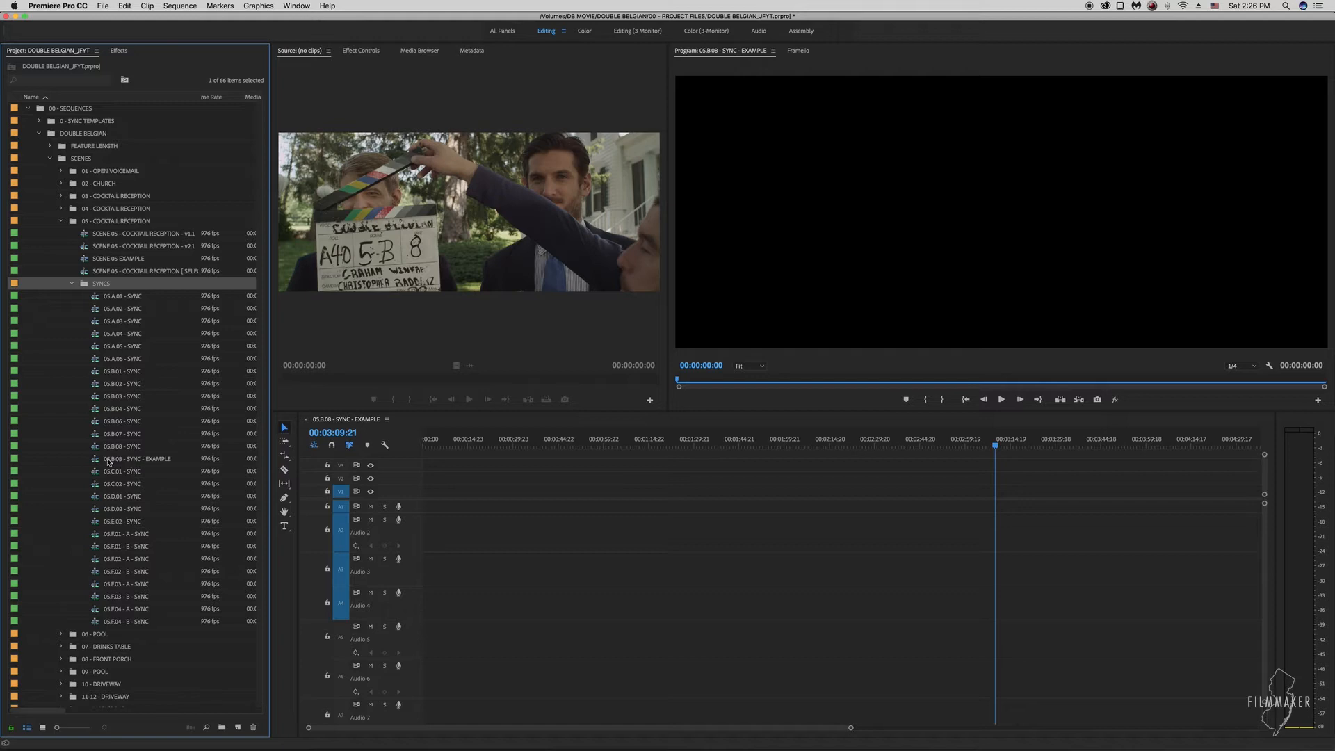
{"action": "double_click", "coordinate": [95, 461]}
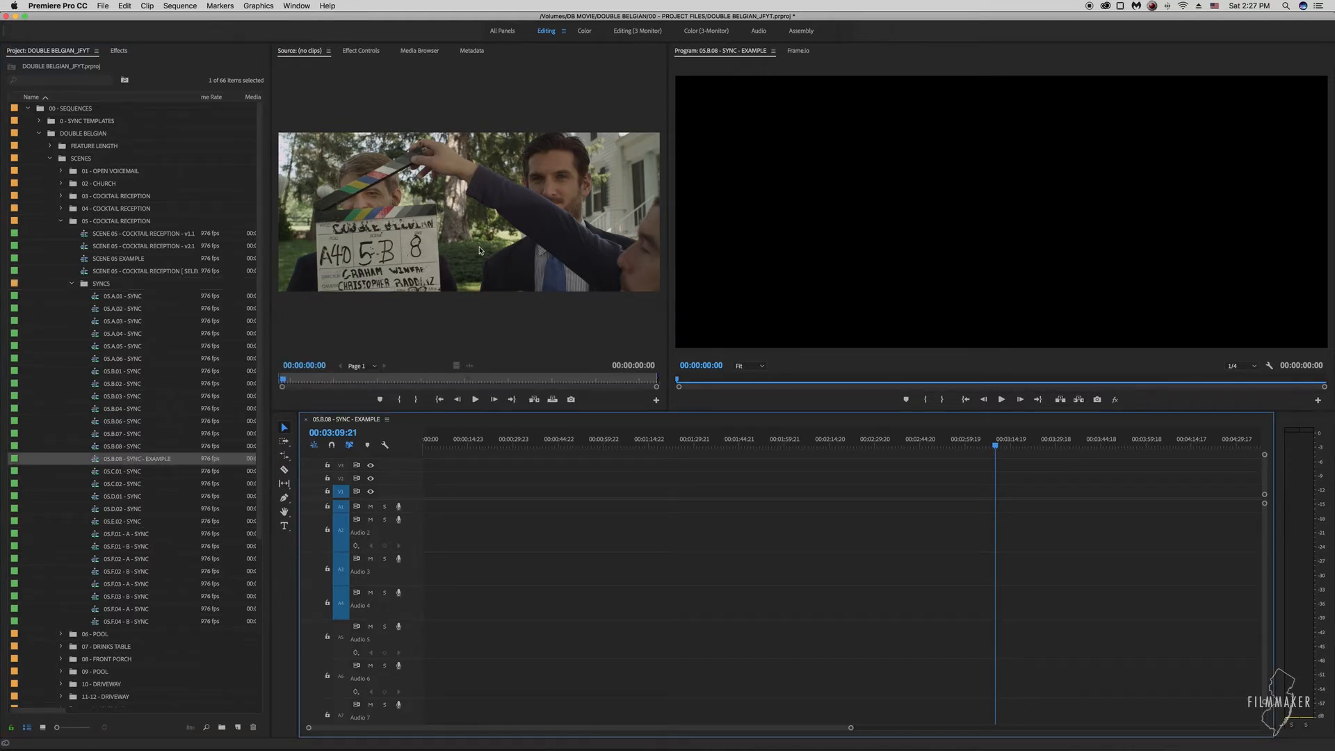
Step: Open the A040_C003 clip from the FOOTAGE bin of S5 [LOC] COCKTAIL RECEPTION - CONTINUOUS as the source clip
{"action": "scroll", "coordinate": [143, 369], "scroll_direction": "down", "scroll_amount": 6}
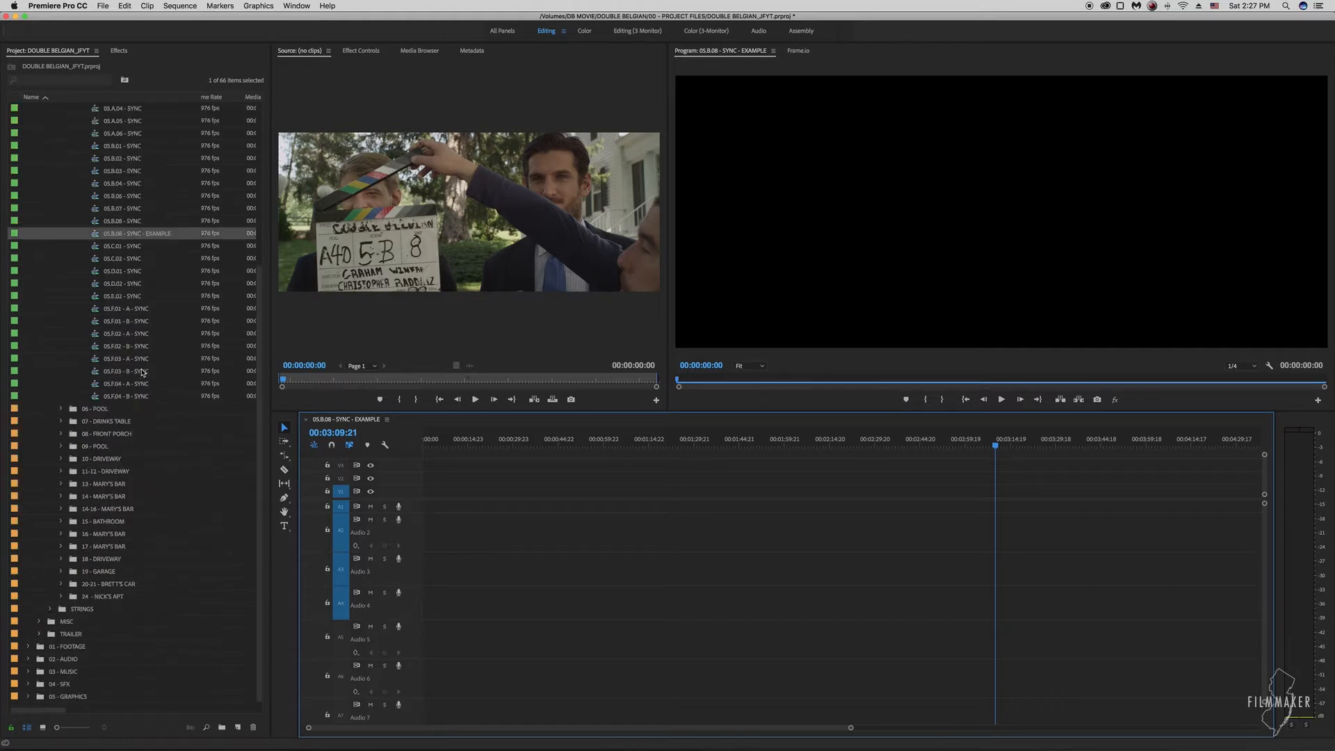
{"action": "left_click", "coordinate": [28, 647]}
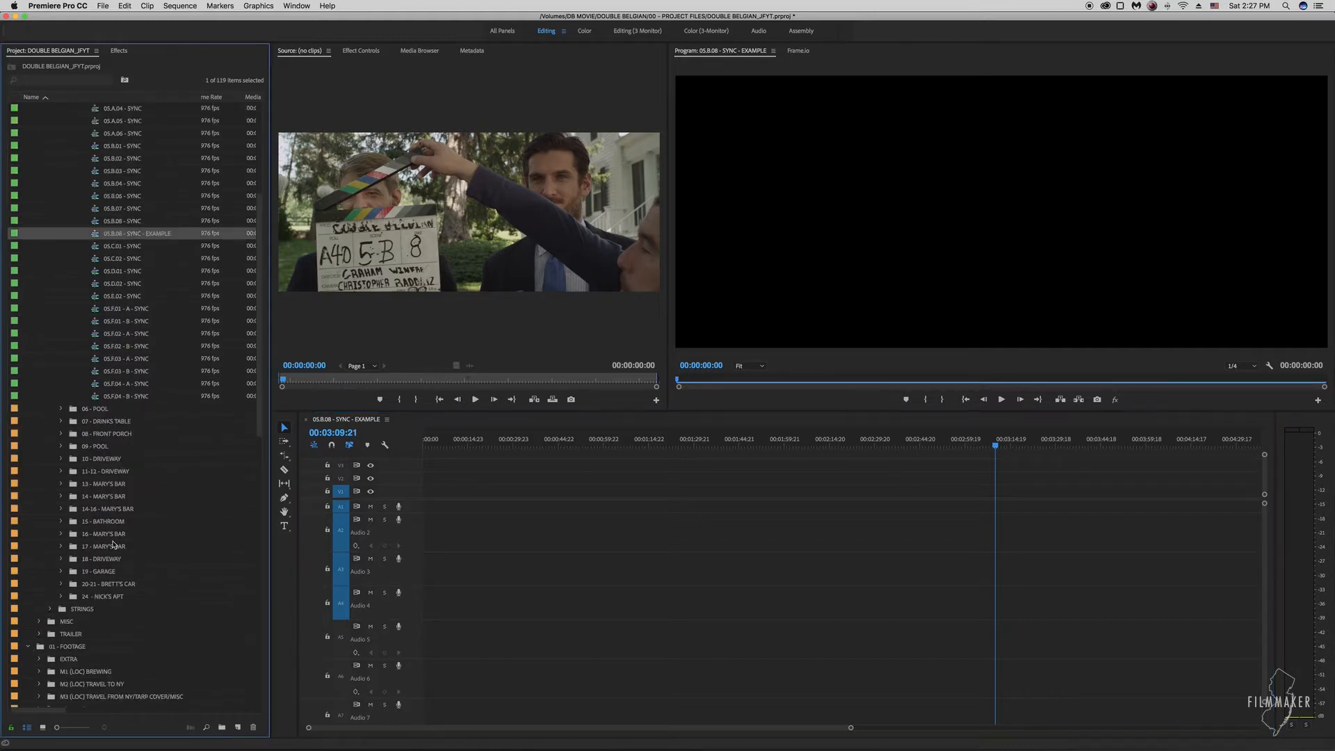
{"action": "scroll", "coordinate": [59, 428], "scroll_direction": "down", "scroll_amount": 9}
{"action": "left_click", "coordinate": [39, 420]}
{"action": "scroll", "coordinate": [45, 423], "scroll_direction": "down", "scroll_amount": 2}
{"action": "left_click", "coordinate": [51, 372]}
{"action": "scroll", "coordinate": [84, 340], "scroll_direction": "down", "scroll_amount": 4}
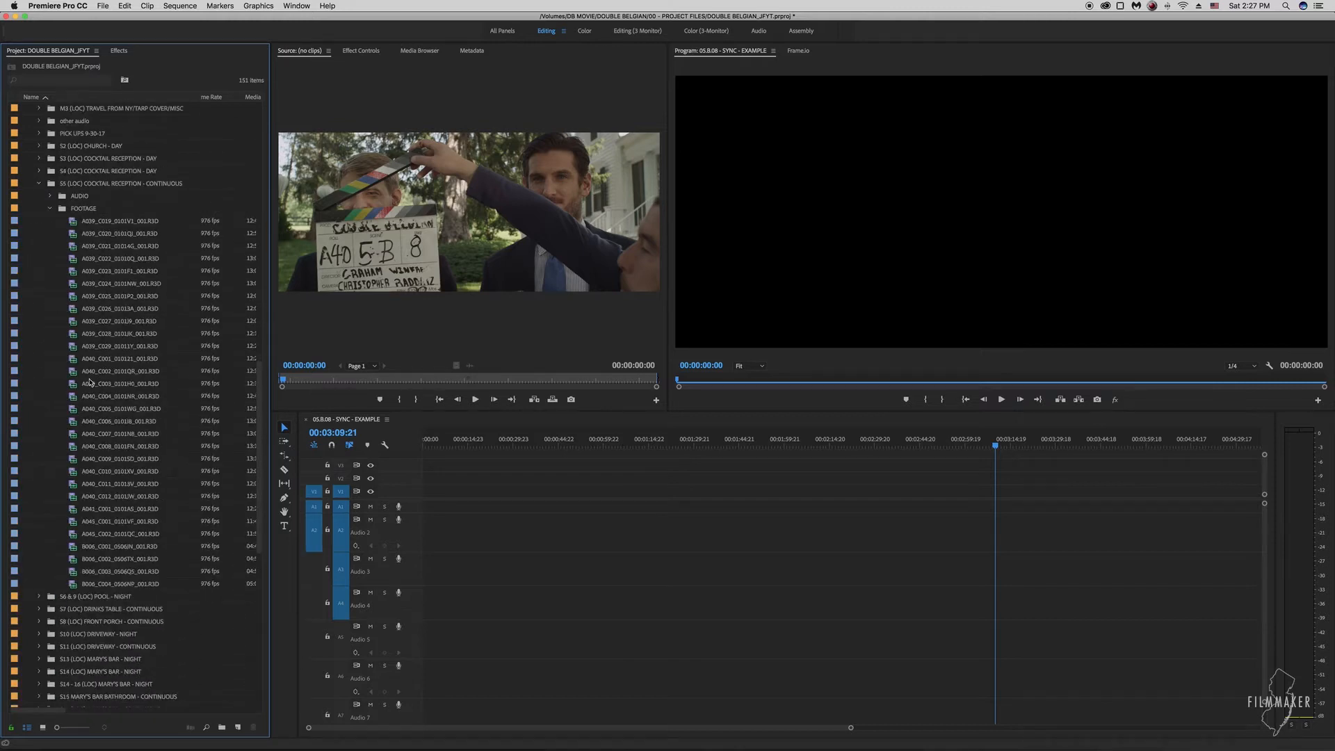
{"action": "double_click", "coordinate": [74, 385]}
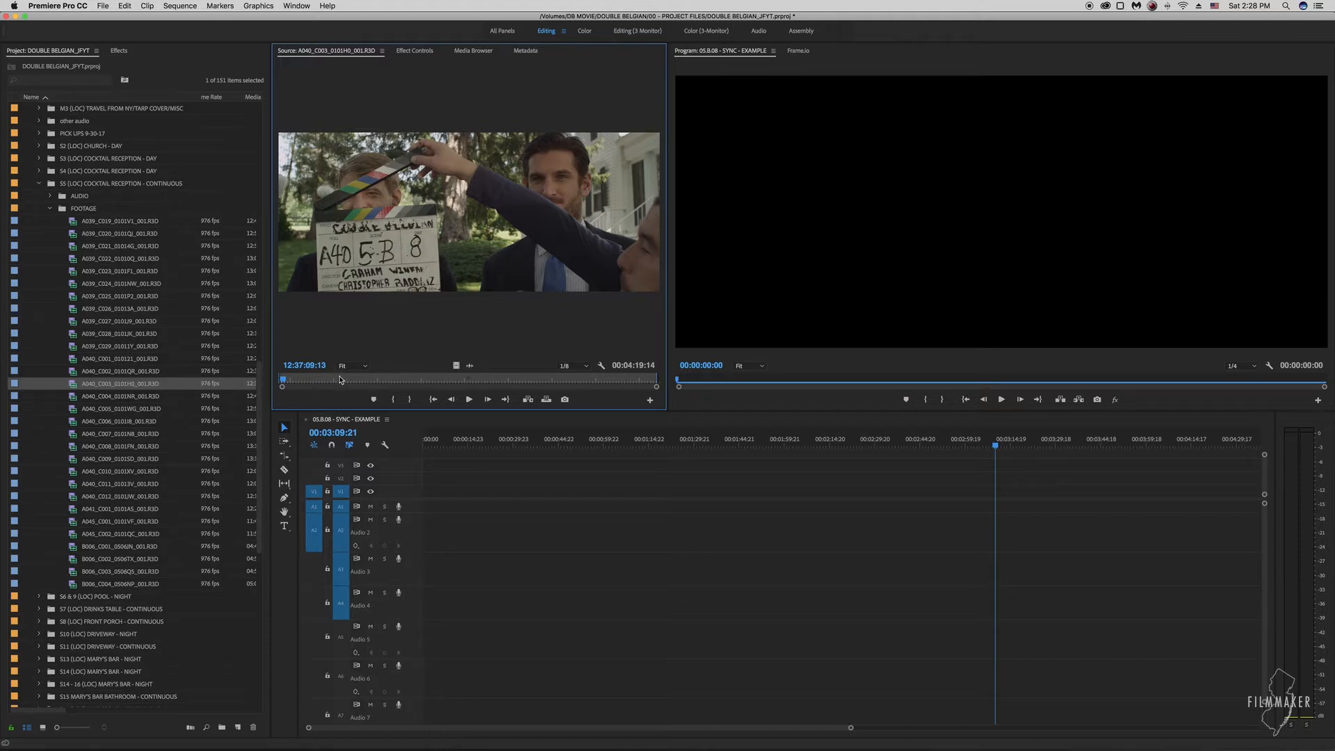
Step: Mark the source range from 12:38:15:17 to 12:38:38:15 and place that excerpt on the timeline
{"action": "left_click", "coordinate": [379, 381]}
{"action": "key", "text": "i"}
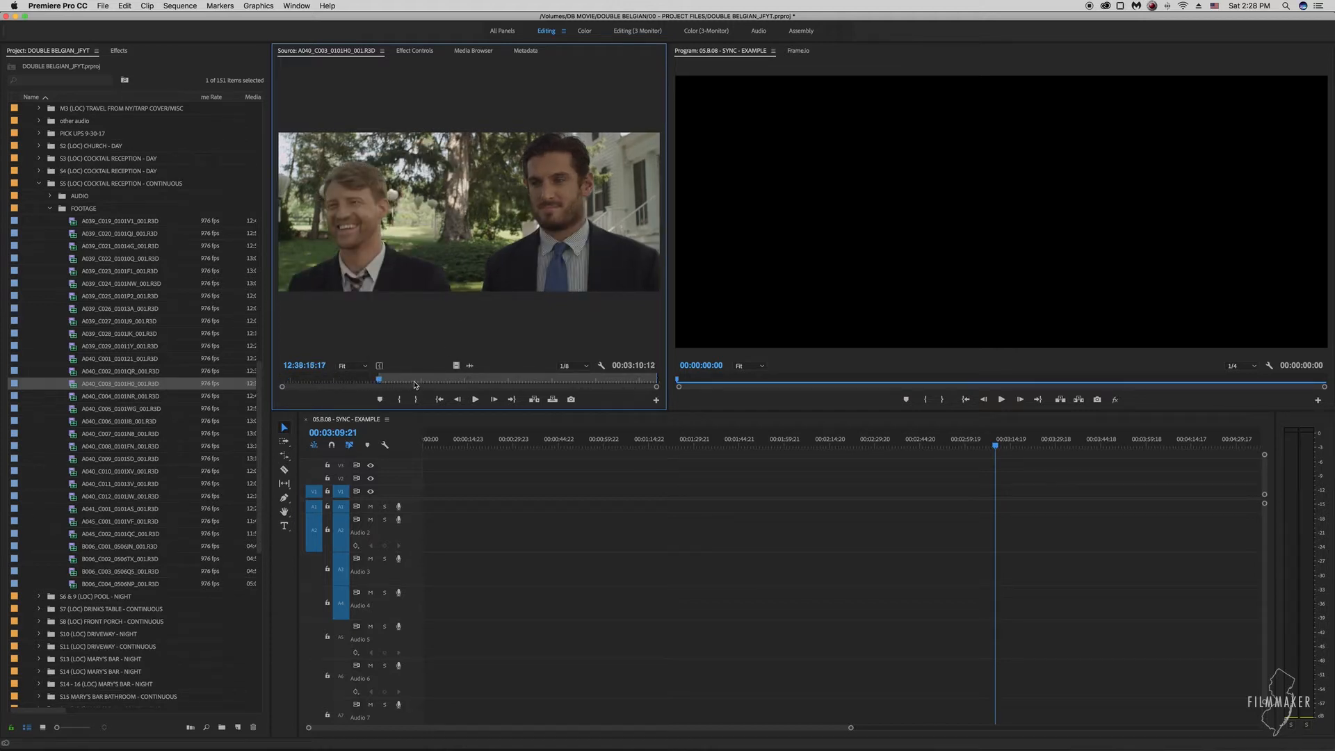
{"action": "left_click", "coordinate": [413, 381]}
{"action": "key", "text": "o"}
{"action": "left_click_drag", "start_coordinate": [468, 213], "coordinate": [521, 503]}
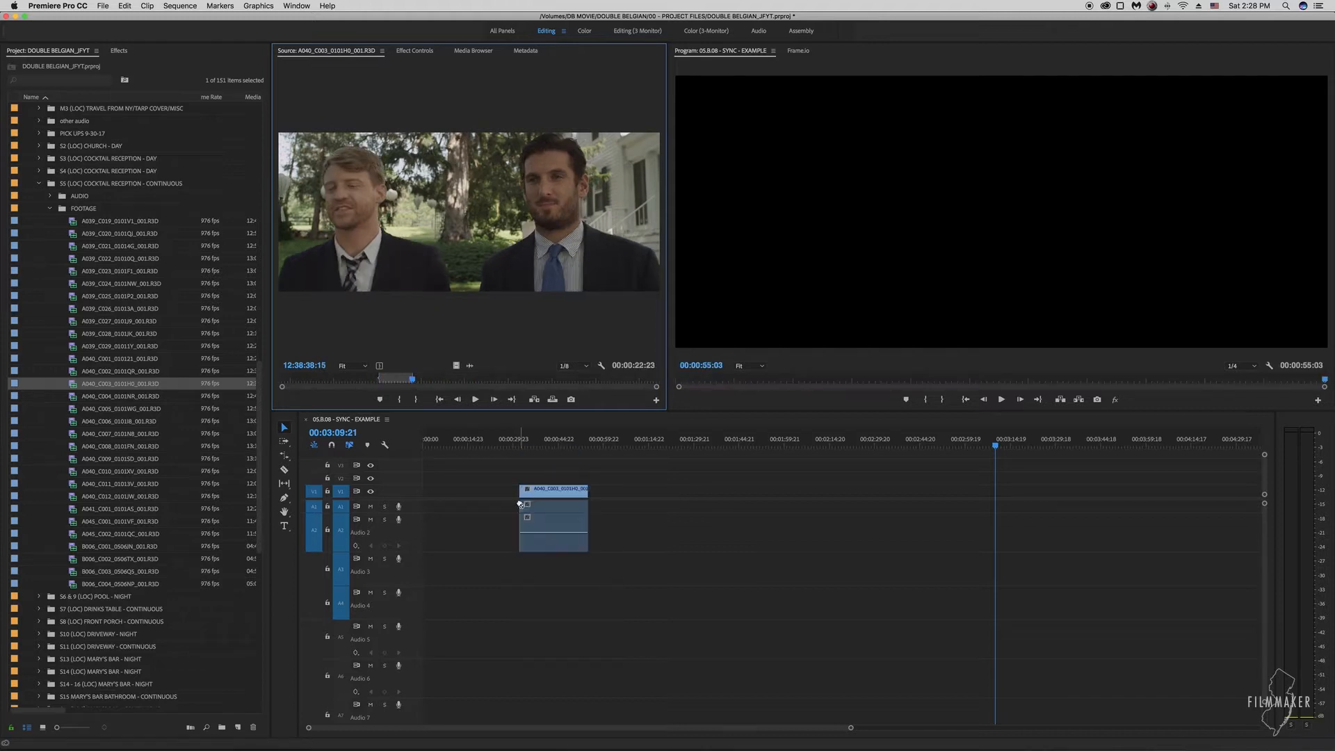
Step: Undo the placement of the excerpt and the marked out point
{"action": "key", "text": "super+z"}
{"action": "key", "text": "super+z"}
{"action": "key", "text": "super+z"}
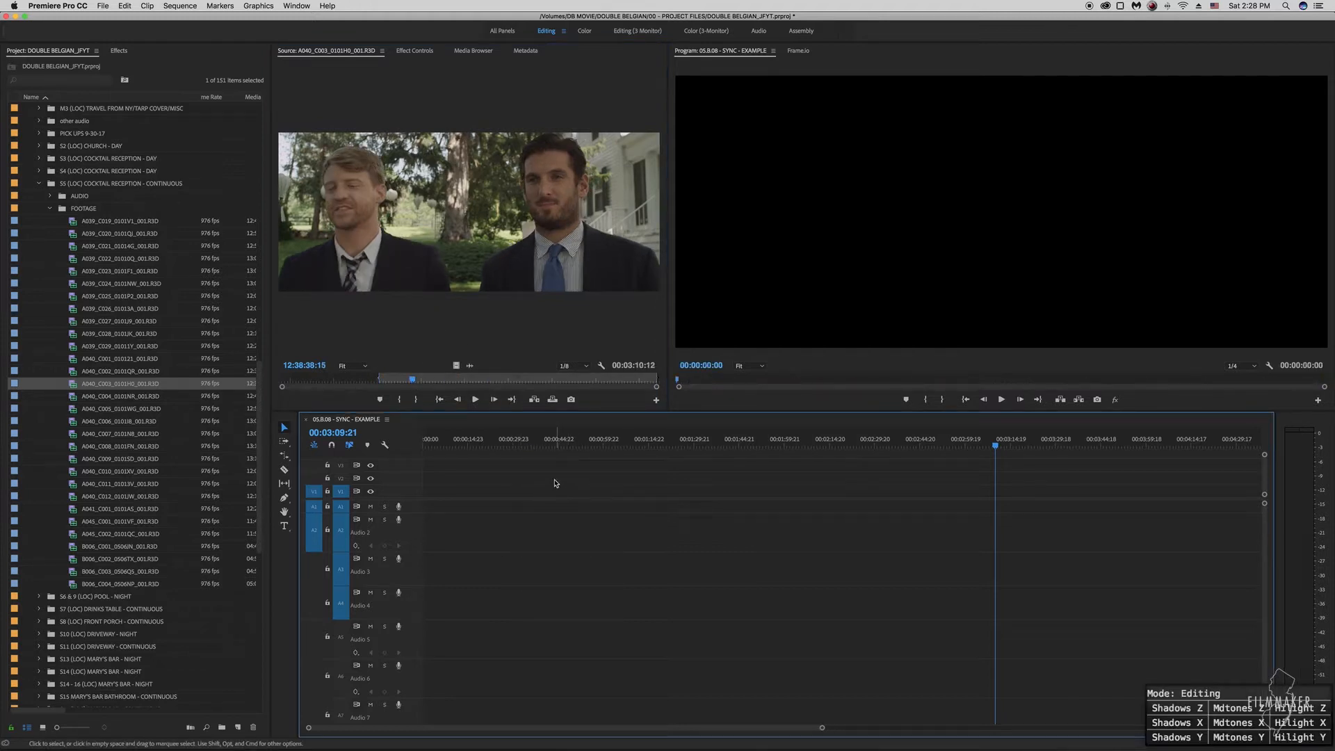
Step: Place the full-length A040_C003 clip on the first video track with its audio on Audio 1 and 2, then shift it slightly later
{"action": "left_click_drag", "start_coordinate": [417, 381], "coordinate": [283, 379]}
{"action": "key", "text": "space"}
{"action": "left_click_drag", "start_coordinate": [476, 219], "coordinate": [540, 528]}
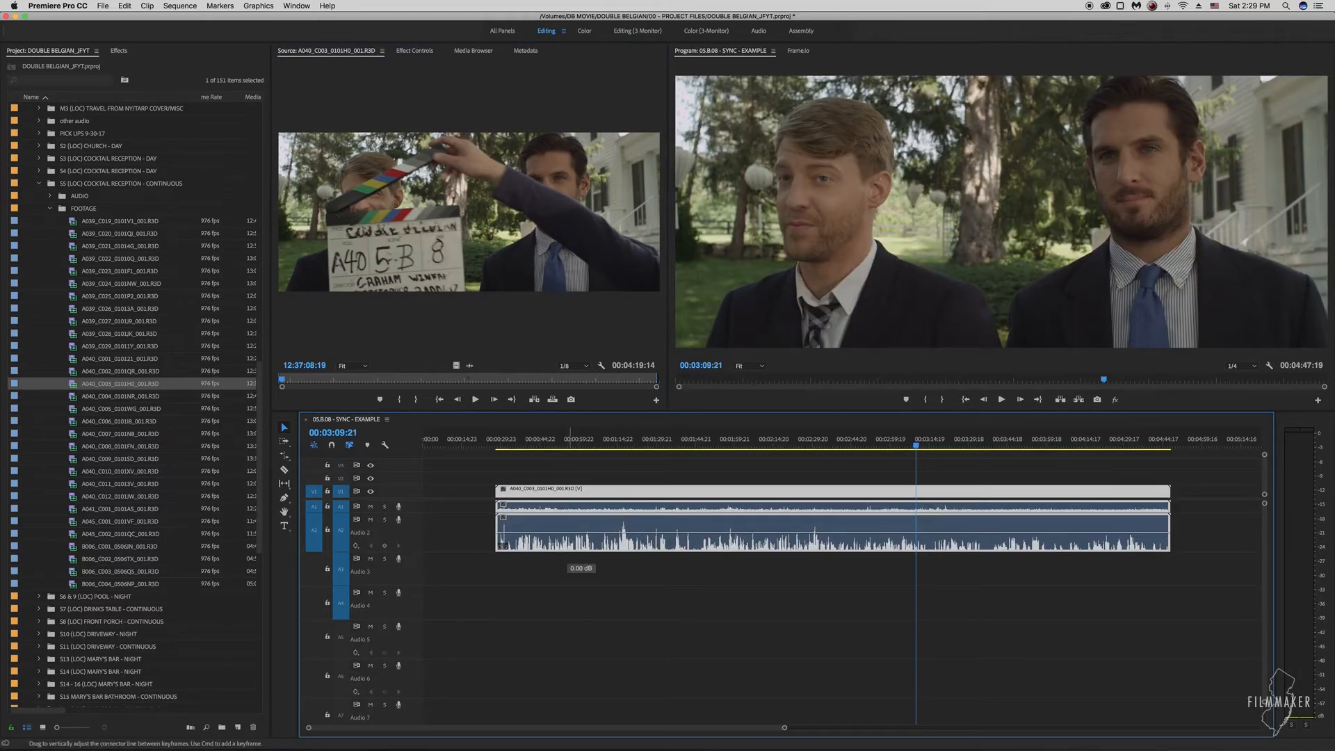
{"action": "left_click_drag", "start_coordinate": [559, 550], "coordinate": [615, 549]}
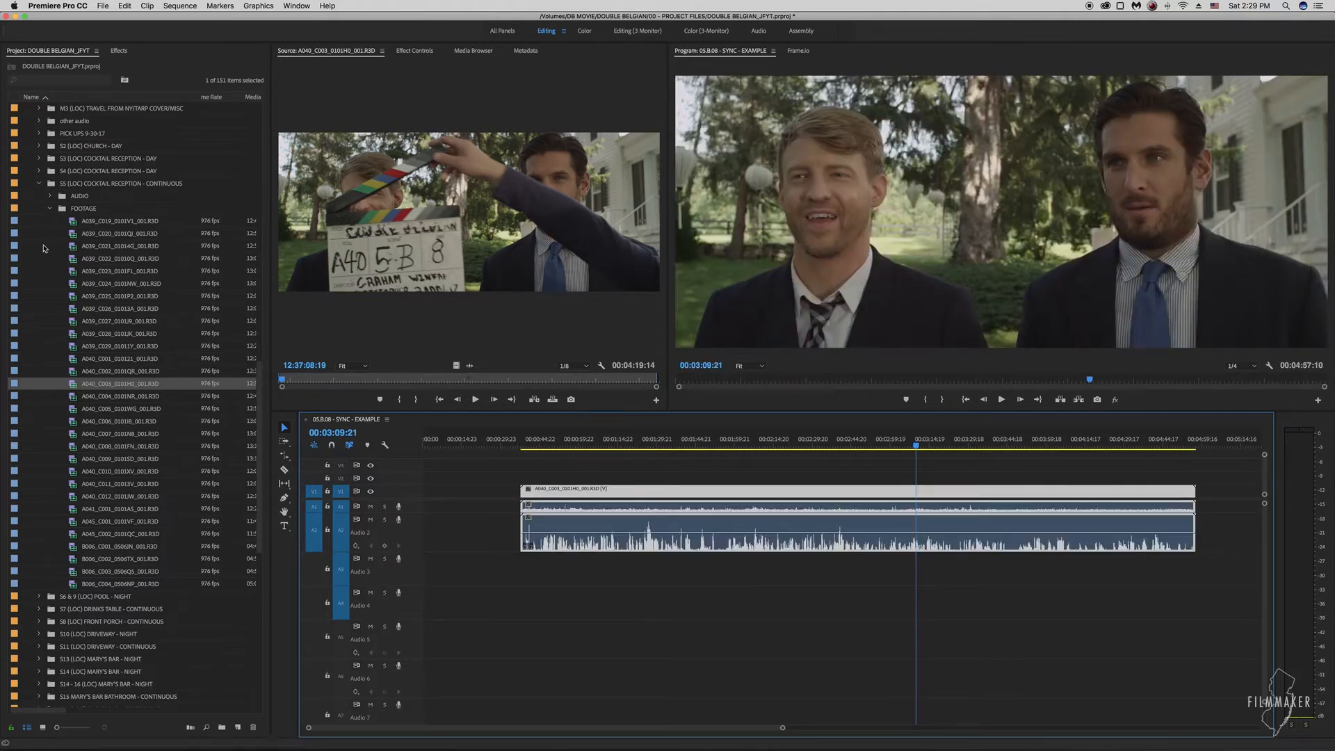
Step: Add SBT08.WAV from the scene's AUDIO bin below the camera audio, starting at Audio 3 near the video clip's start
{"action": "left_click", "coordinate": [50, 197]}
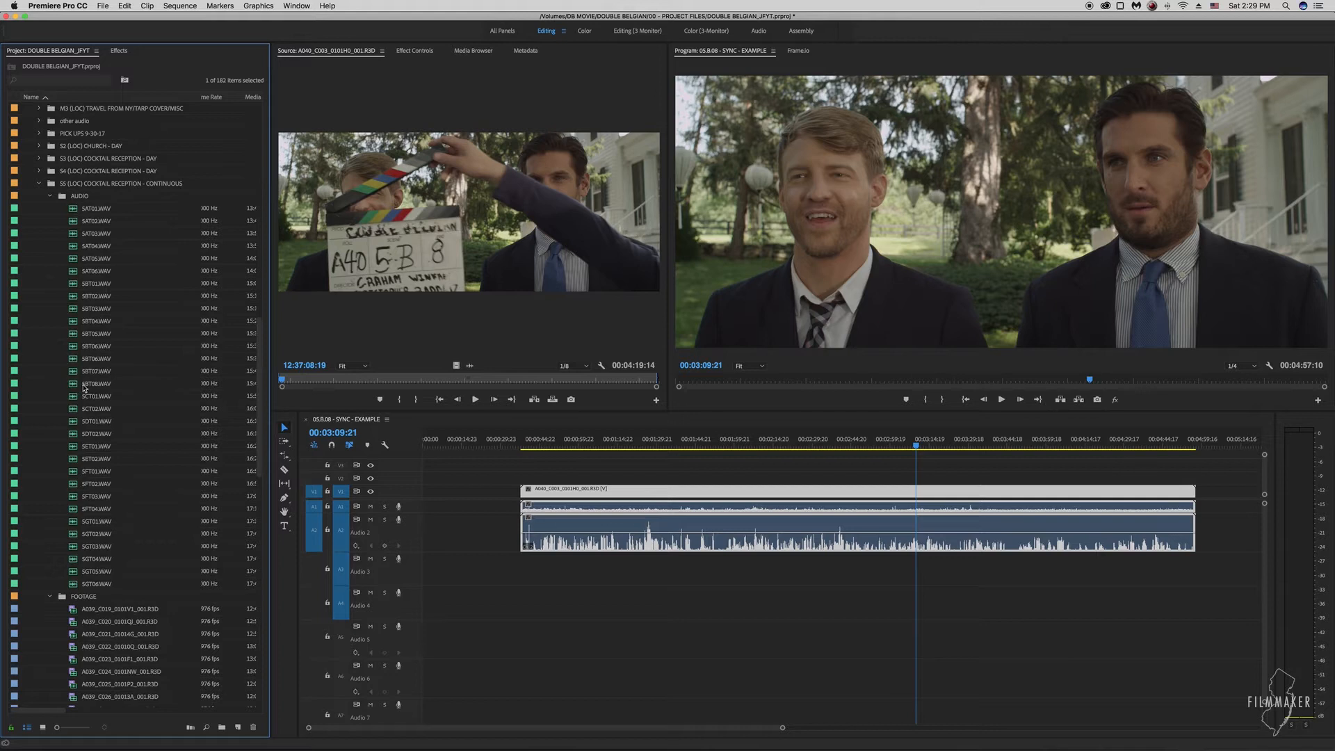
{"action": "left_click_drag", "start_coordinate": [73, 388], "coordinate": [523, 557]}
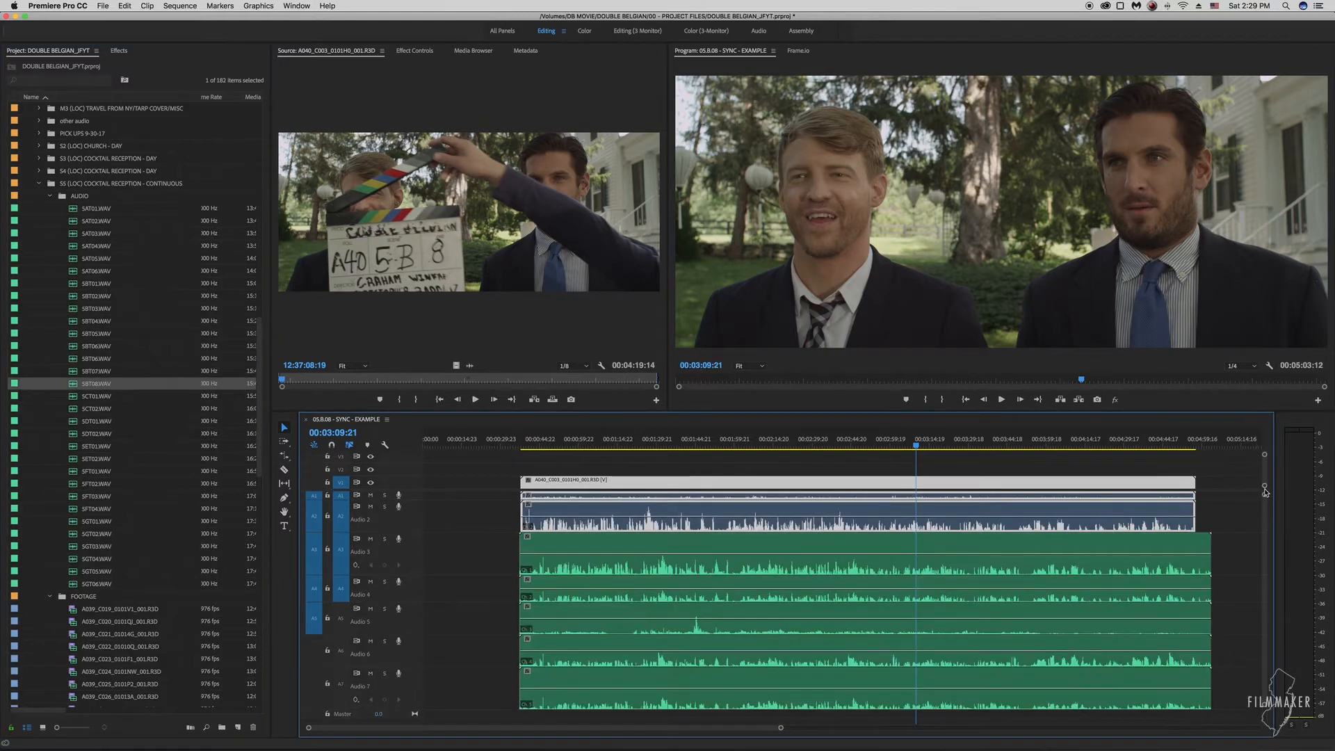
{"action": "scroll", "coordinate": [503, 507], "scroll_direction": "down", "scroll_amount": 1}
Step: Synchronize the A040_C003 clip and the SBT08 audio using Clip Start as the sync point
{"action": "left_click_drag", "start_coordinate": [486, 504], "coordinate": [599, 587]}
{"action": "right_click", "coordinate": [625, 533]}
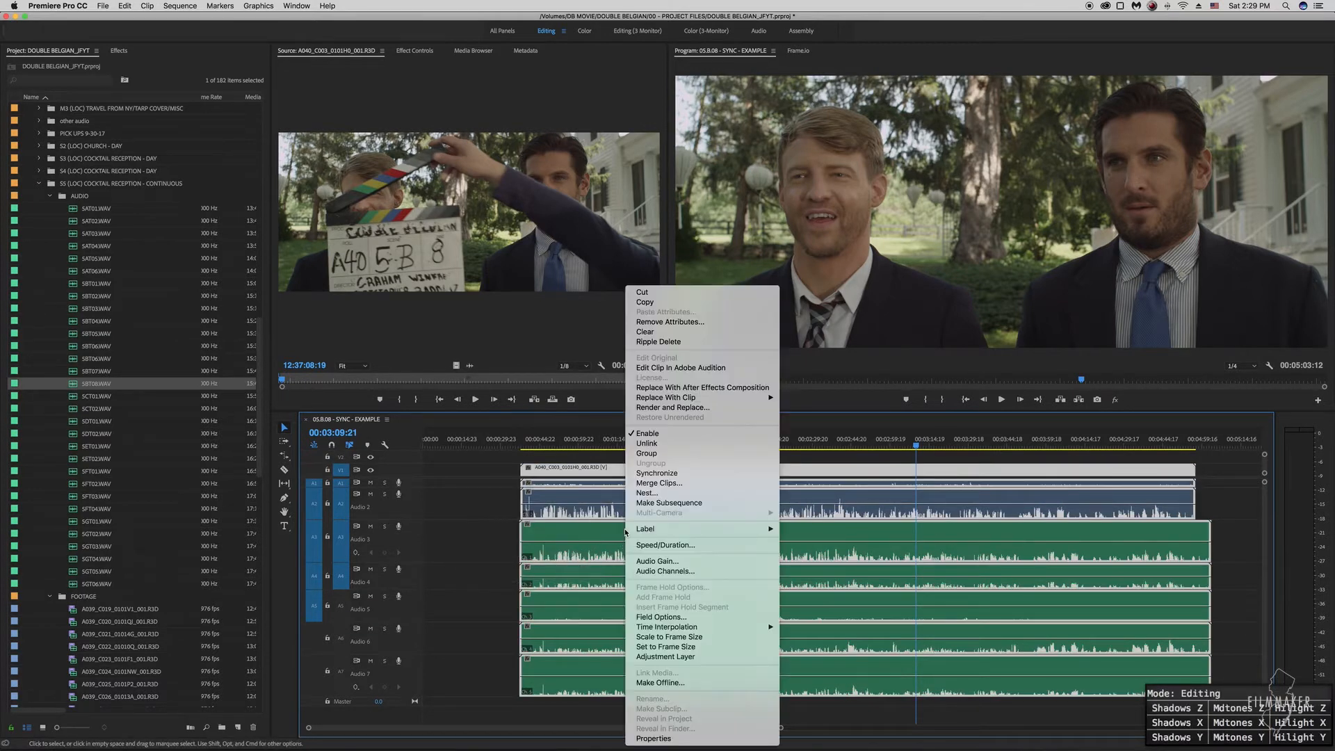
{"action": "left_click", "coordinate": [701, 474]}
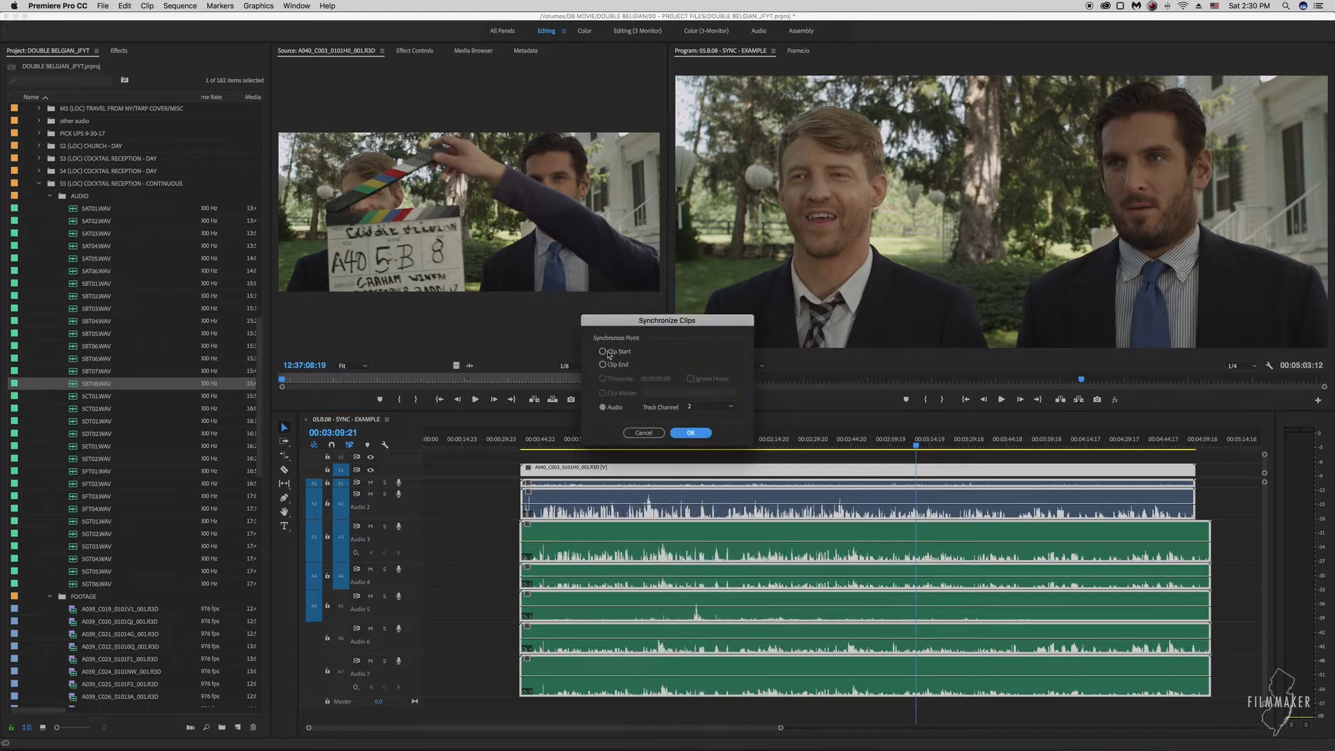
{"action": "left_click", "coordinate": [603, 352]}
{"action": "left_click", "coordinate": [692, 434]}
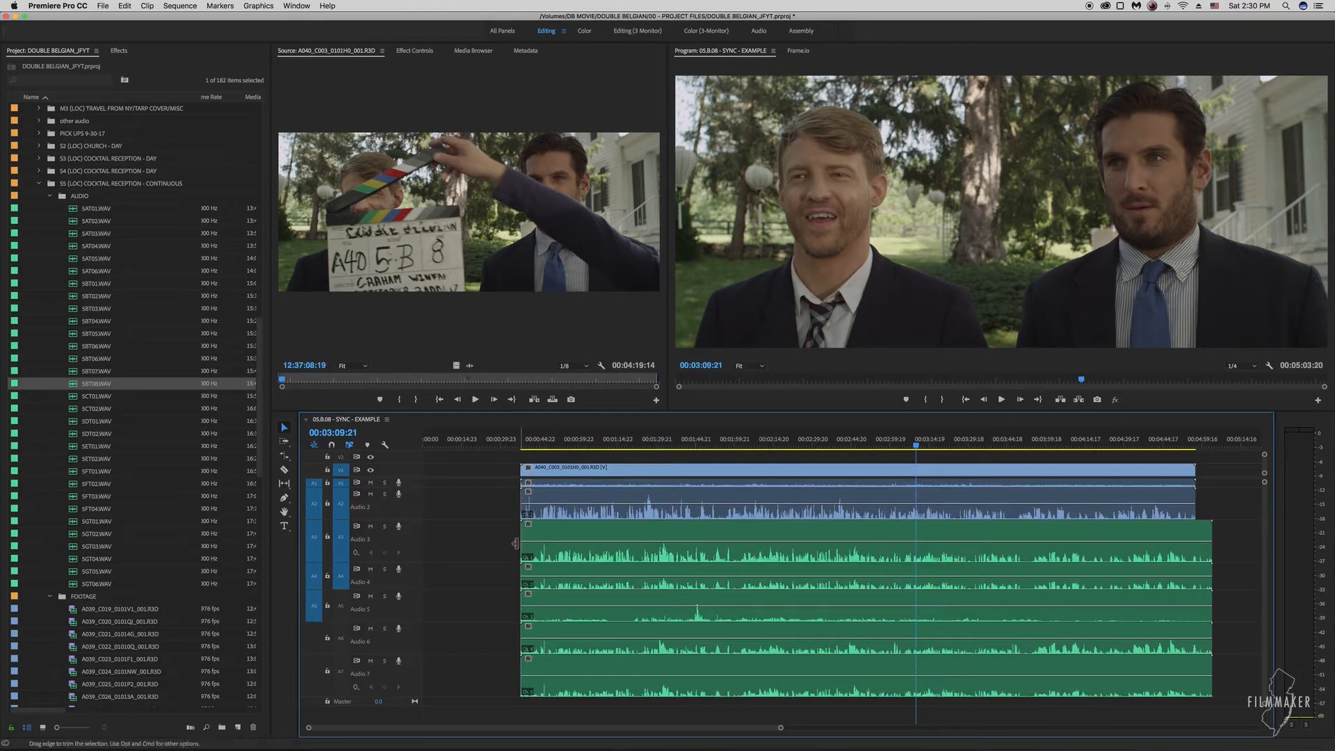
Step: Shift the SBT08 audio earlier than the video and resynchronize all the clips by Clip Start
{"action": "left_click_drag", "start_coordinate": [613, 547], "coordinate": [557, 547]}
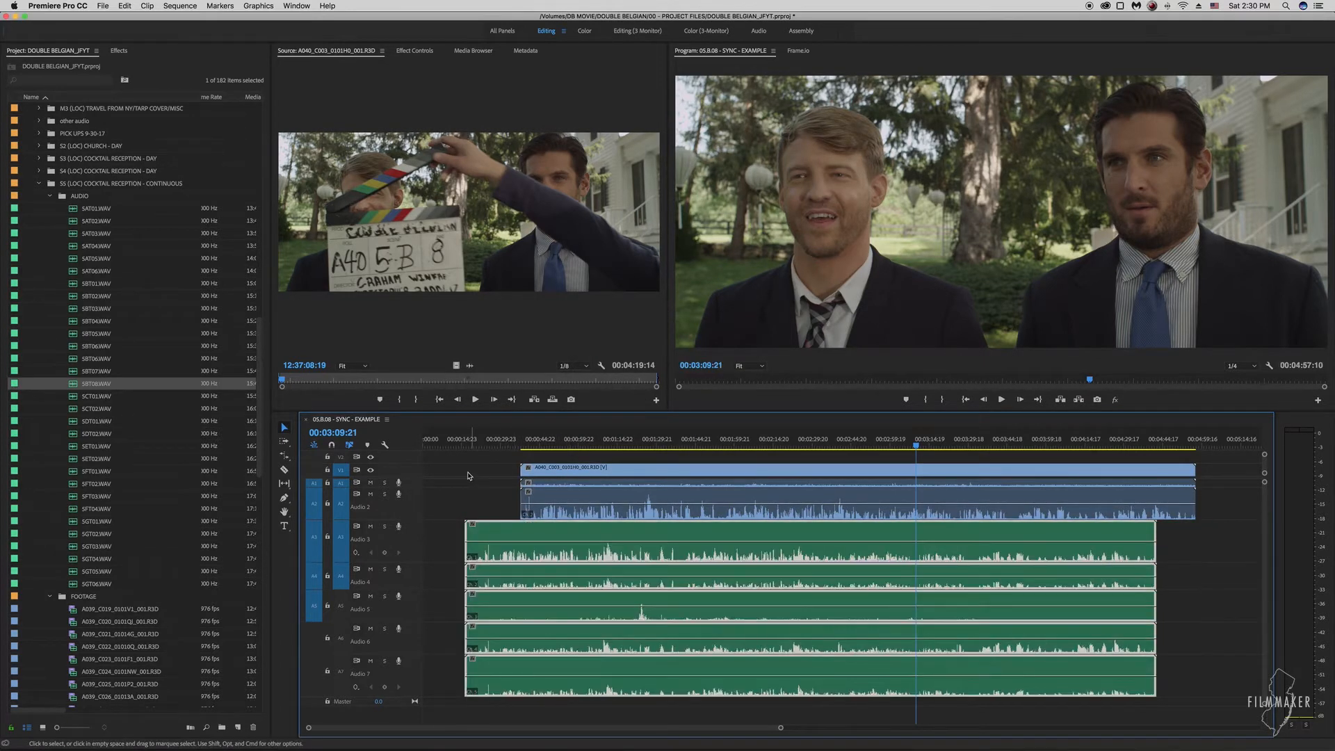
{"action": "left_click_drag", "start_coordinate": [466, 474], "coordinate": [587, 561]}
{"action": "right_click", "coordinate": [587, 560]}
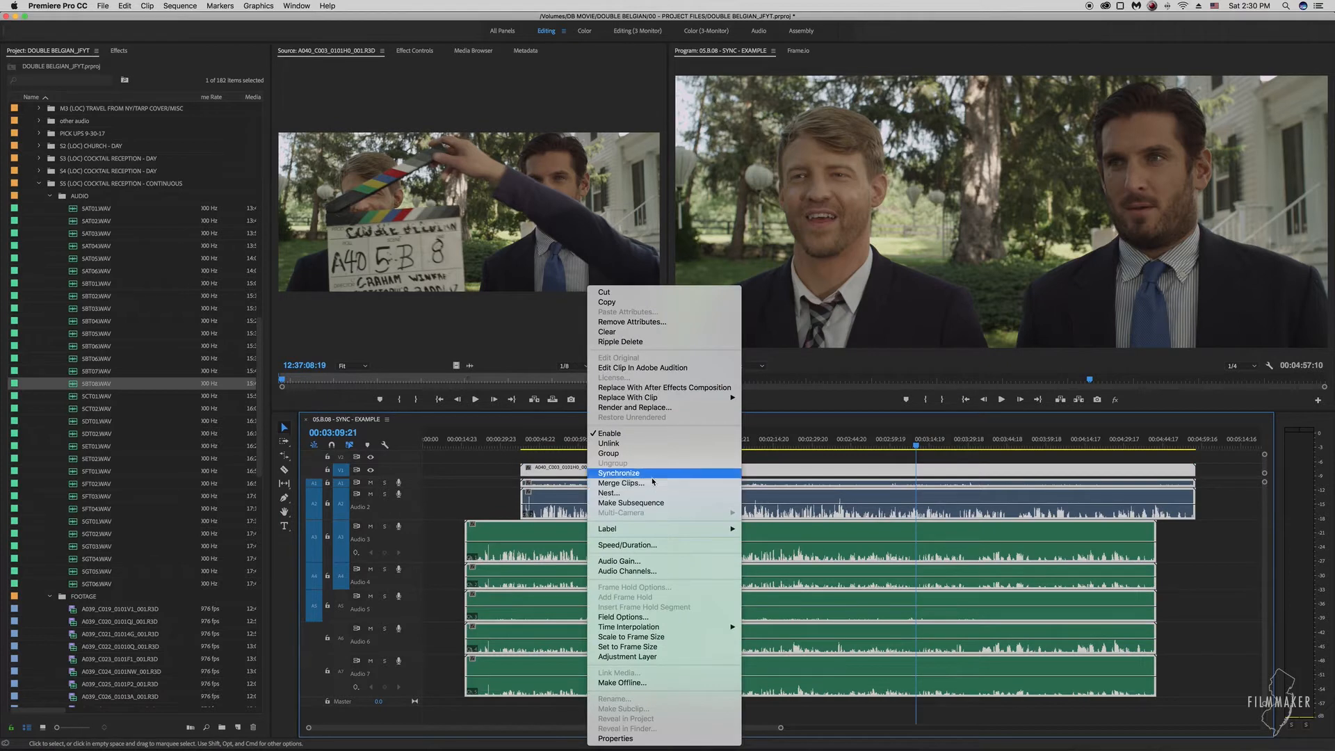
{"action": "left_click", "coordinate": [626, 477]}
{"action": "left_click", "coordinate": [688, 432]}
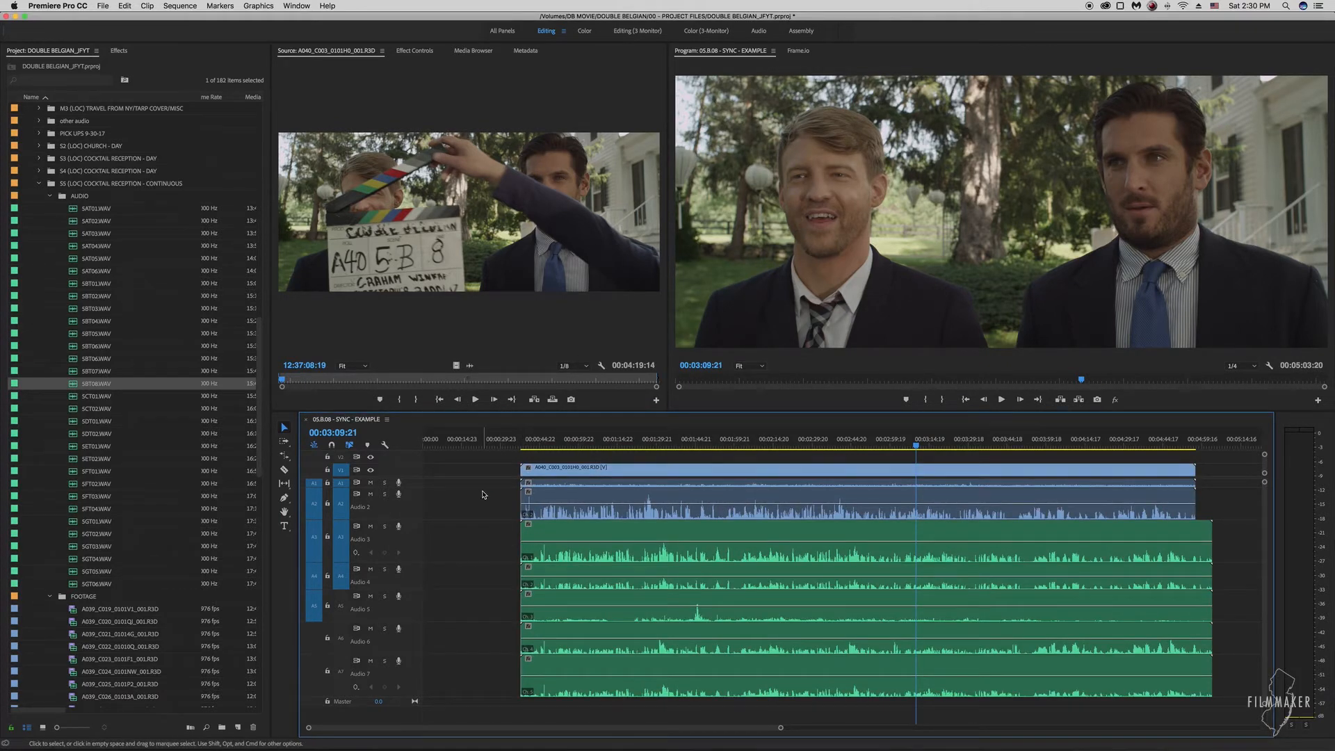
Step: Select all the timeline clips and choose Audio as the sync point in the Synchronize settings
{"action": "left_click_drag", "start_coordinate": [482, 494], "coordinate": [556, 667]}
{"action": "right_click", "coordinate": [592, 576]}
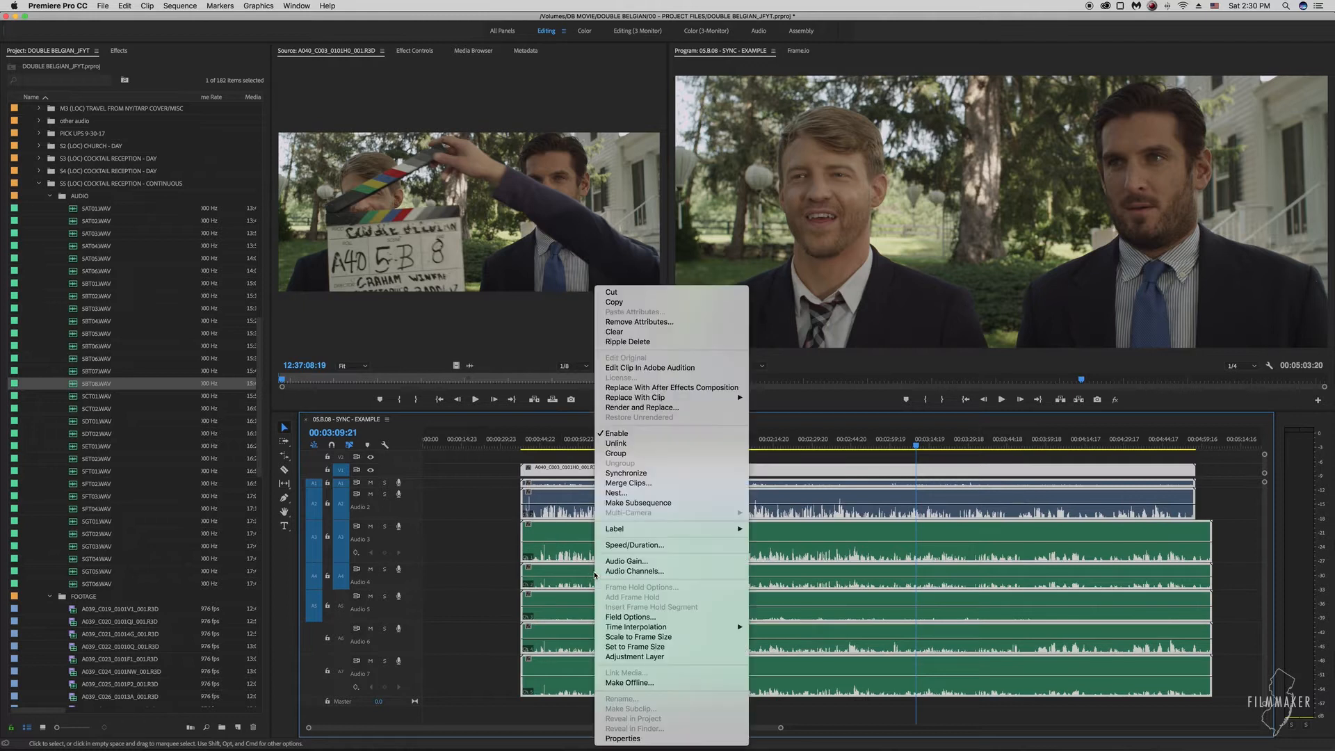
{"action": "left_click", "coordinate": [664, 474]}
{"action": "left_click", "coordinate": [603, 407]}
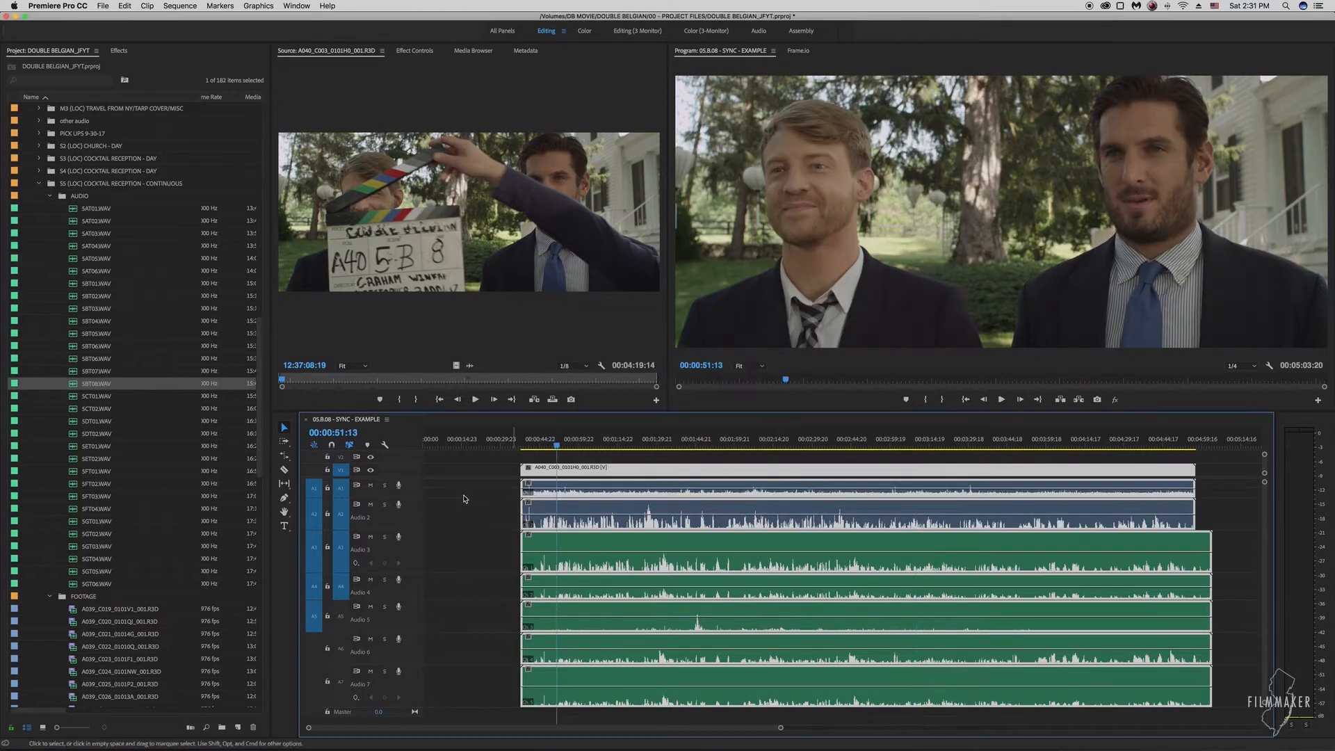
Step: Solo Audio 1 and play the sequence briefly to listen to that camera channel
{"action": "left_click", "coordinate": [385, 485]}
{"action": "key", "text": "space"}
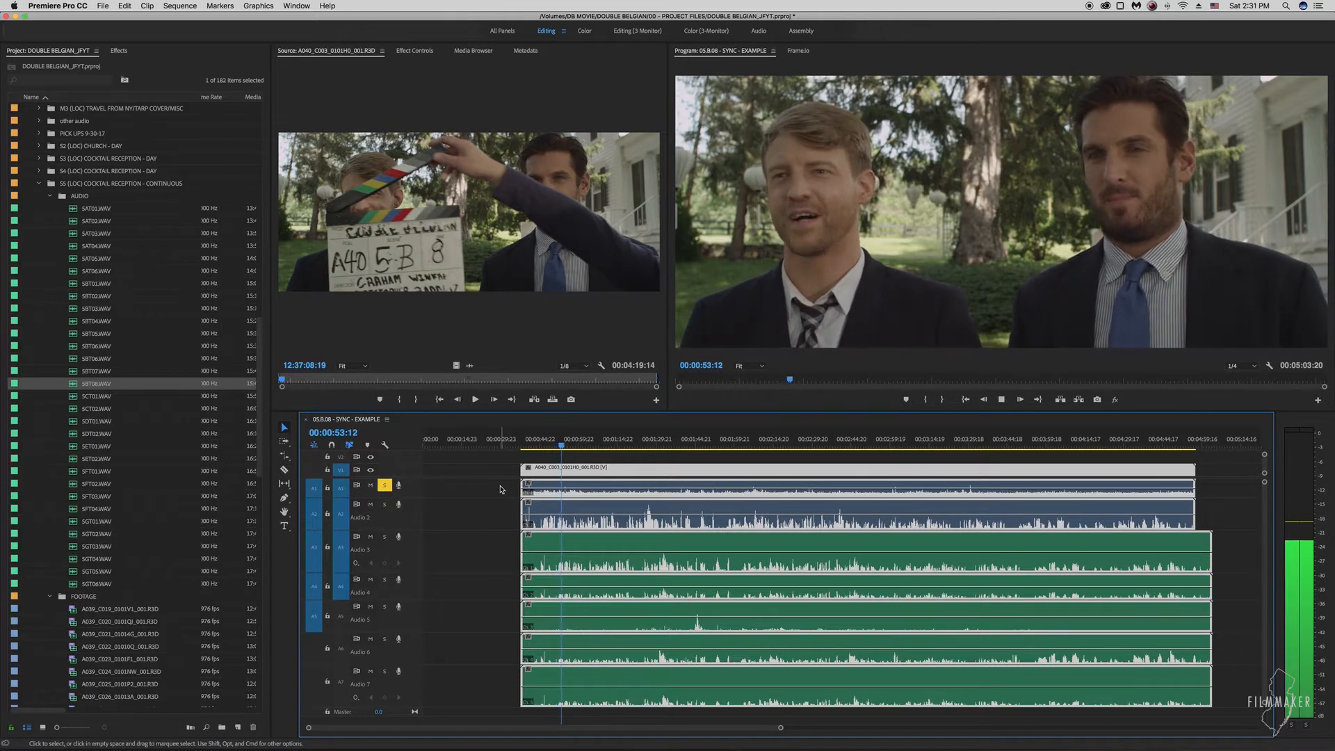
{"action": "key", "text": "space"}
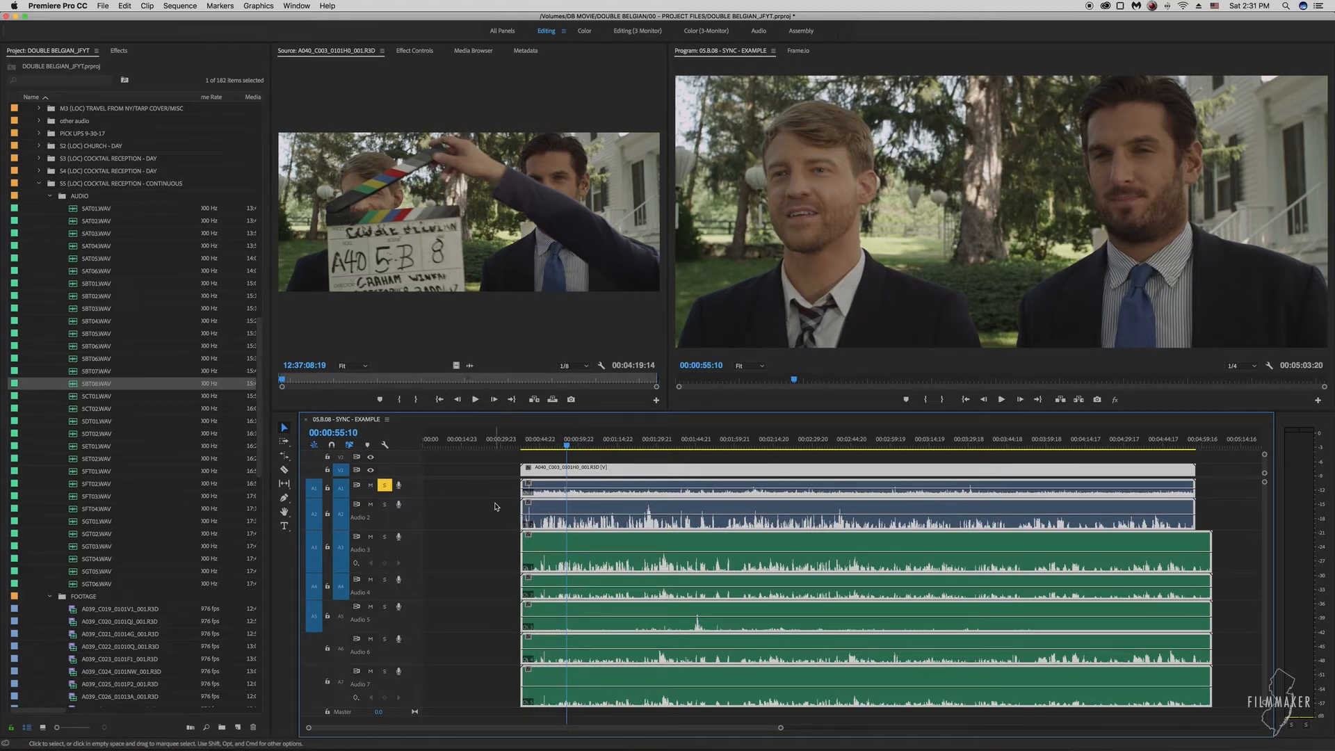
Step: Solo Audio 2 instead of Audio 1 and play from 00:00:57:23 to listen to the second camera channel
{"action": "left_click", "coordinate": [384, 485]}
{"action": "left_click", "coordinate": [385, 505]}
{"action": "left_click", "coordinate": [574, 443]}
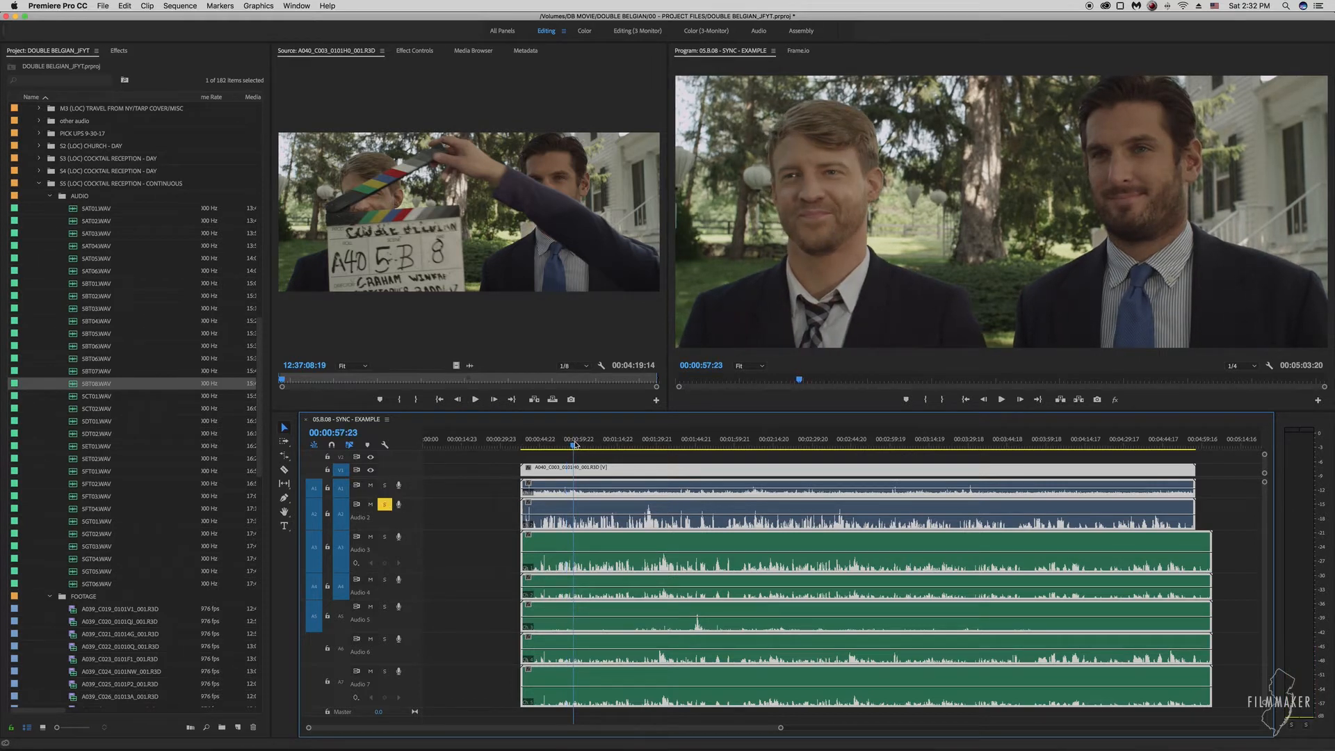
{"action": "key", "text": "space"}
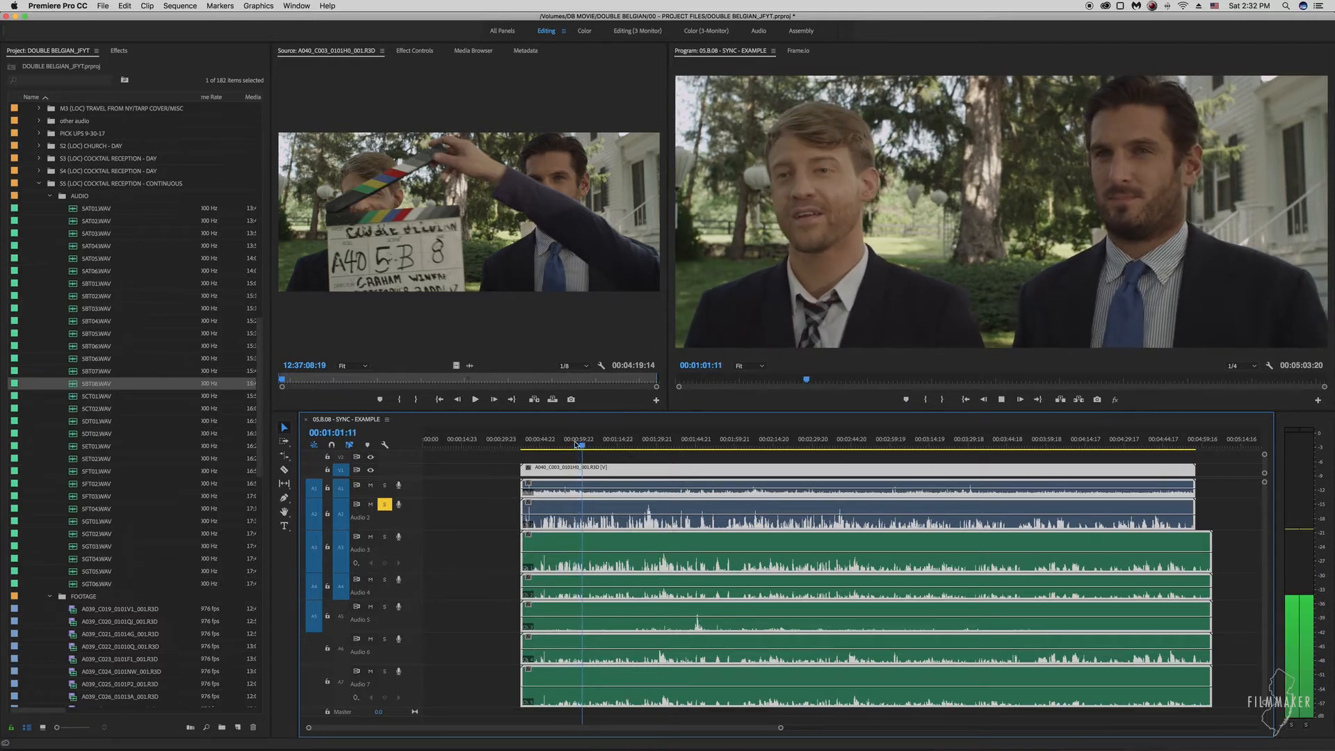
{"action": "key", "text": "space"}
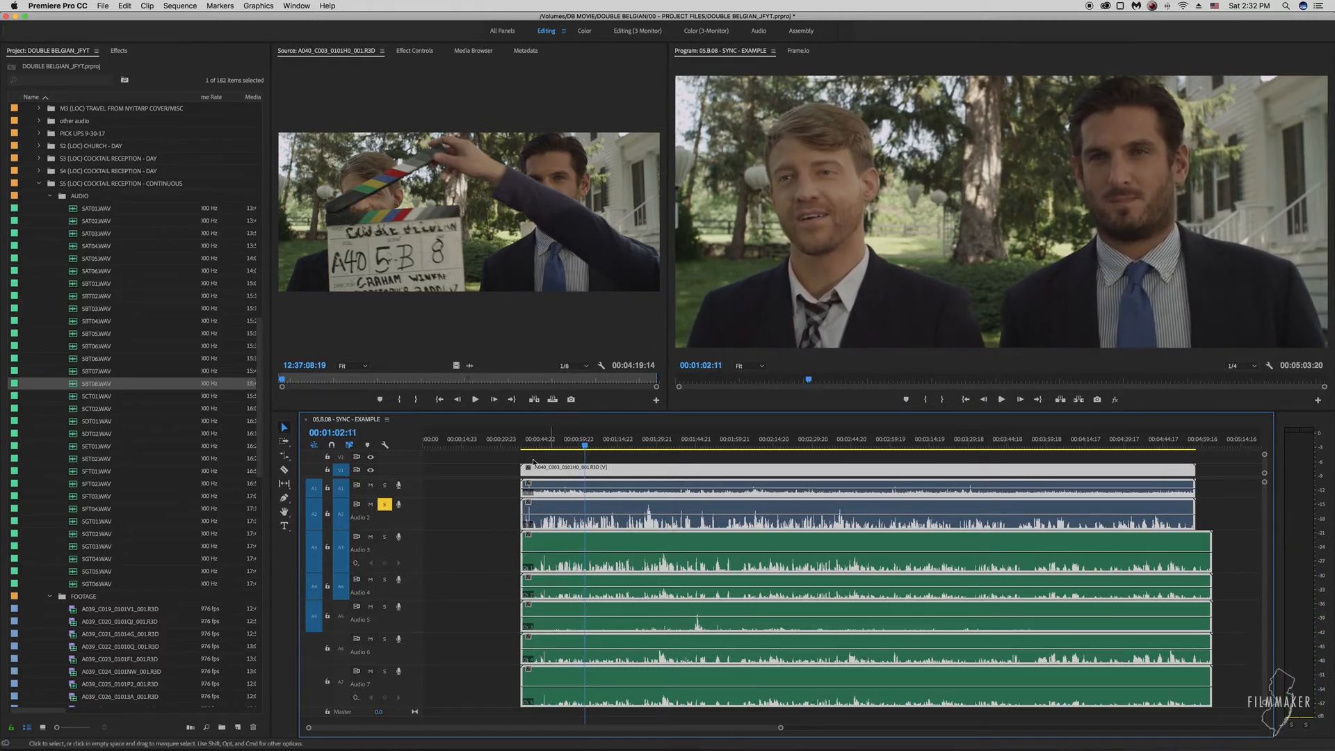
Step: Synchronize the selected camera clip and SBT08 audio by Audio, using Track Channel 2
{"action": "right_click", "coordinate": [551, 511]}
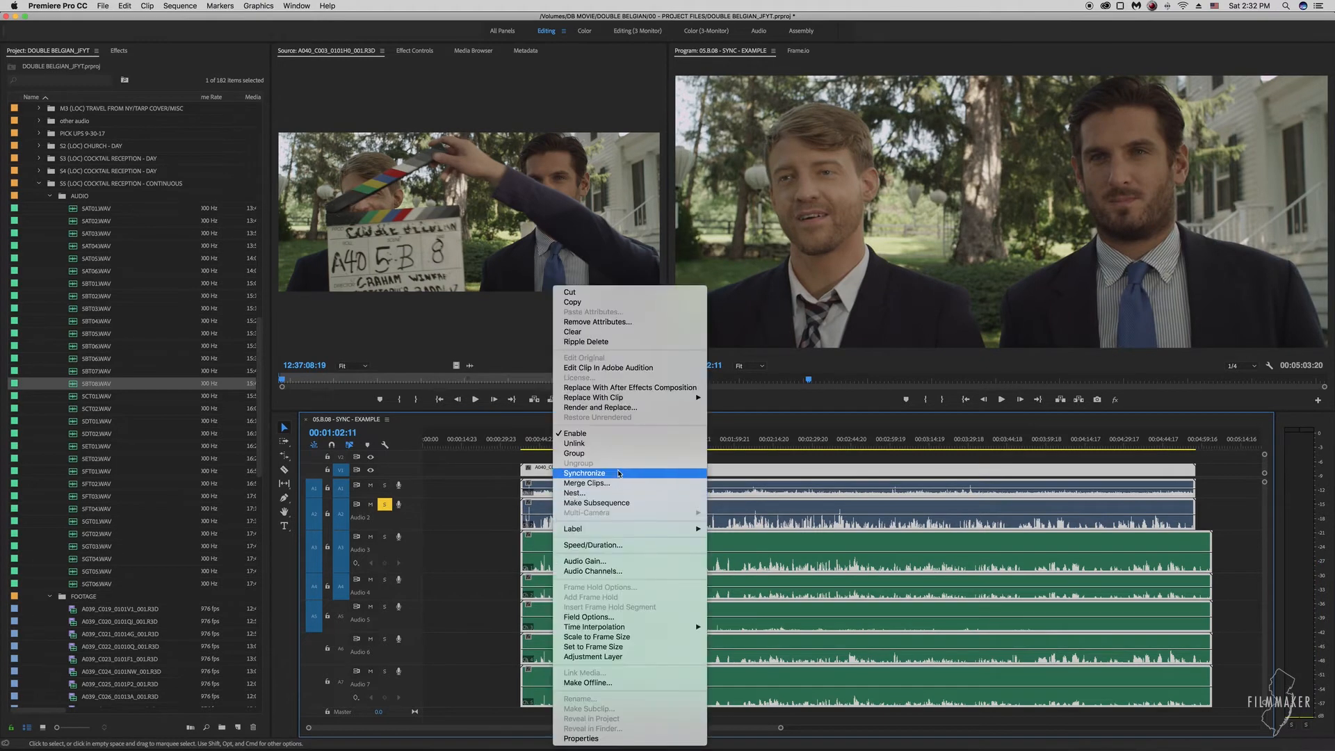
{"action": "left_click", "coordinate": [706, 473]}
{"action": "left_click", "coordinate": [604, 407]}
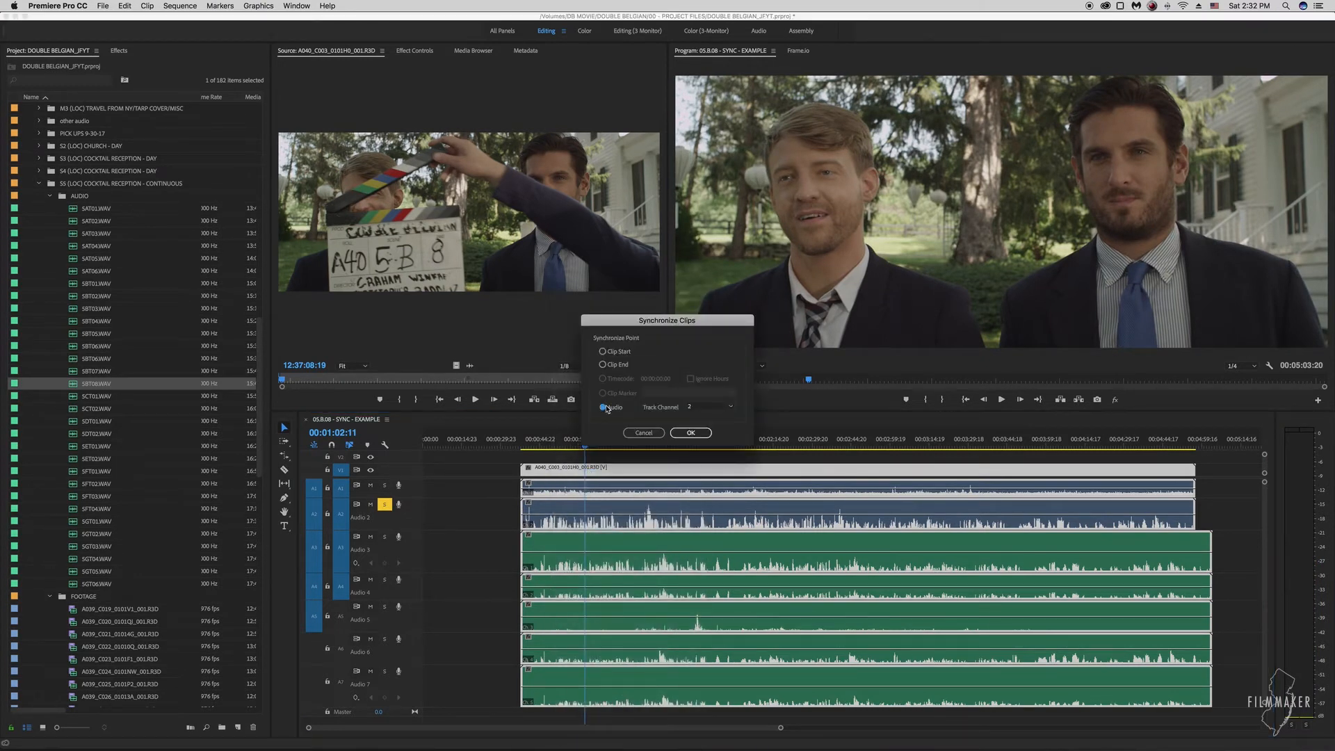
{"action": "left_click", "coordinate": [693, 433]}
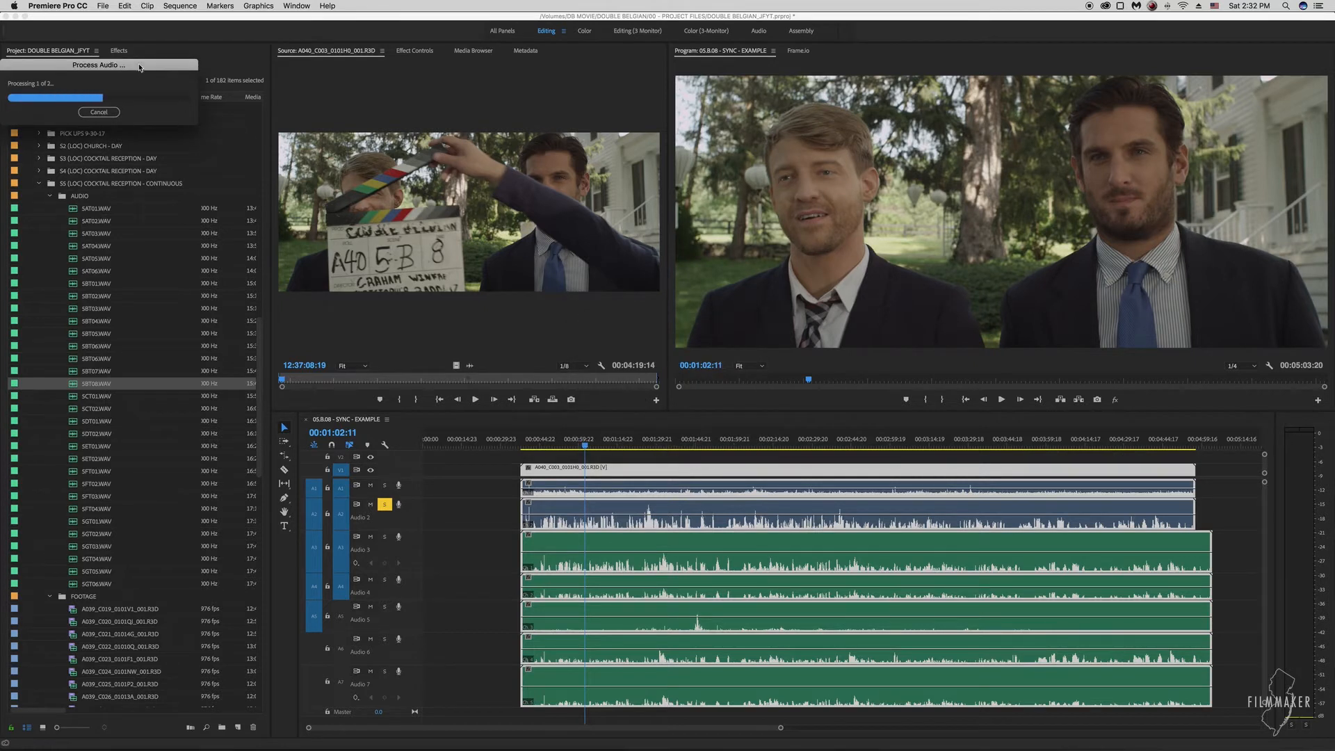
{"action": "left_click_drag", "start_coordinate": [699, 343], "coordinate": [722, 357]}
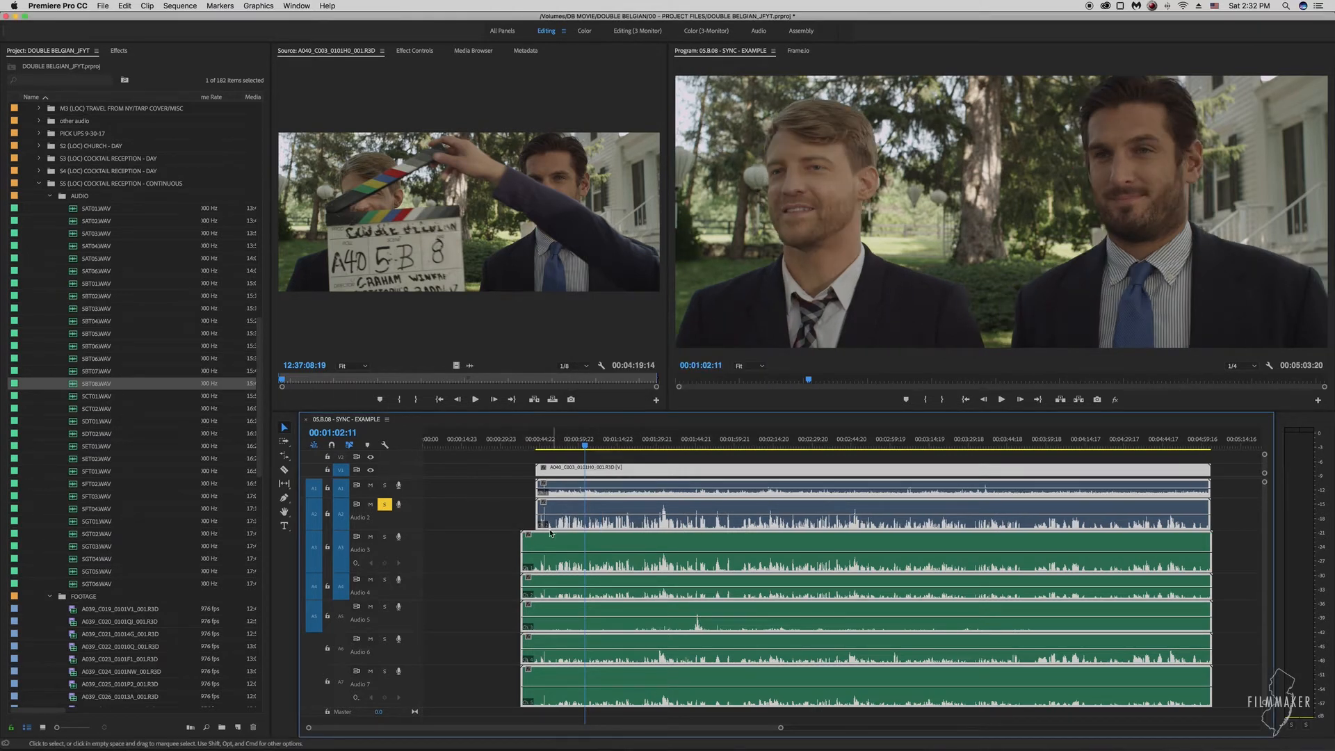
{"action": "scroll", "coordinate": [535, 542], "scroll_direction": "up", "scroll_amount": 10}
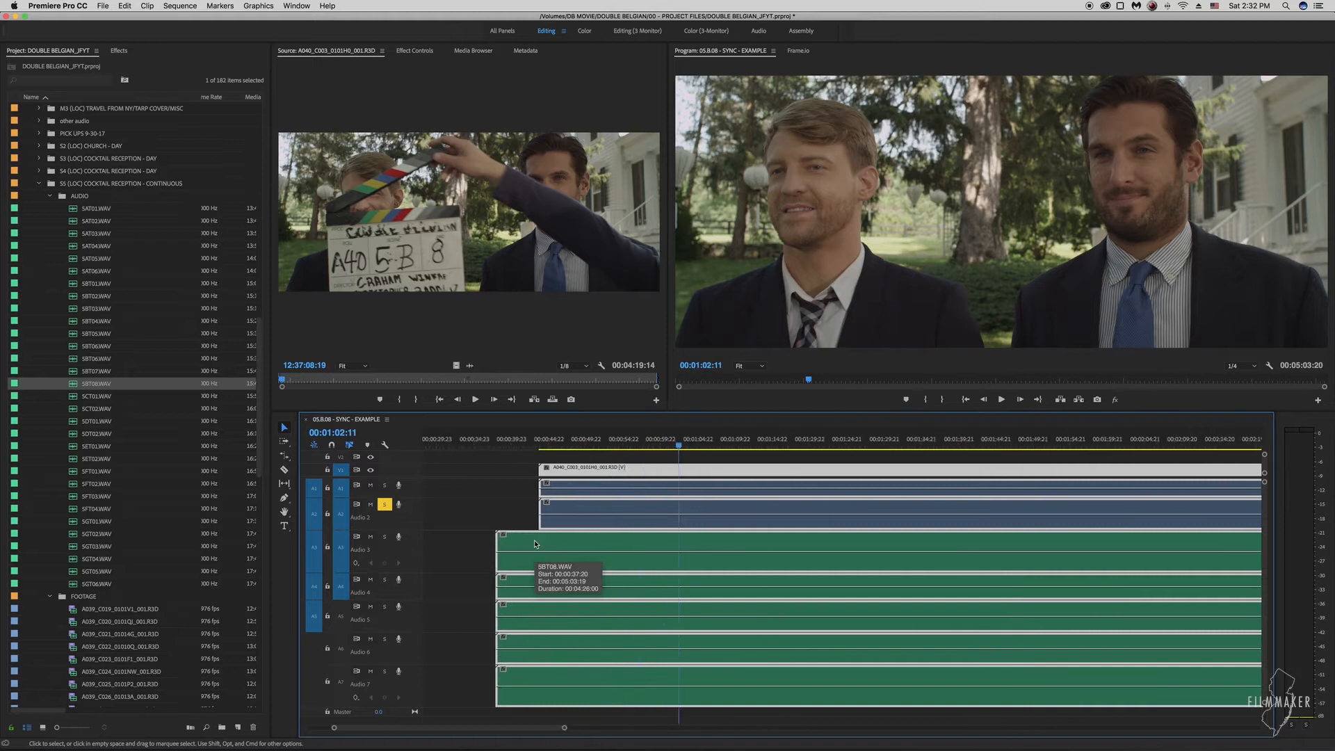
Step: Turn off the Audio 2 solo and play the slate clap from about 00:00:46:14 to check the sync
{"action": "scroll", "coordinate": [584, 546], "scroll_direction": "up", "scroll_amount": 5}
{"action": "left_click", "coordinate": [606, 442]}
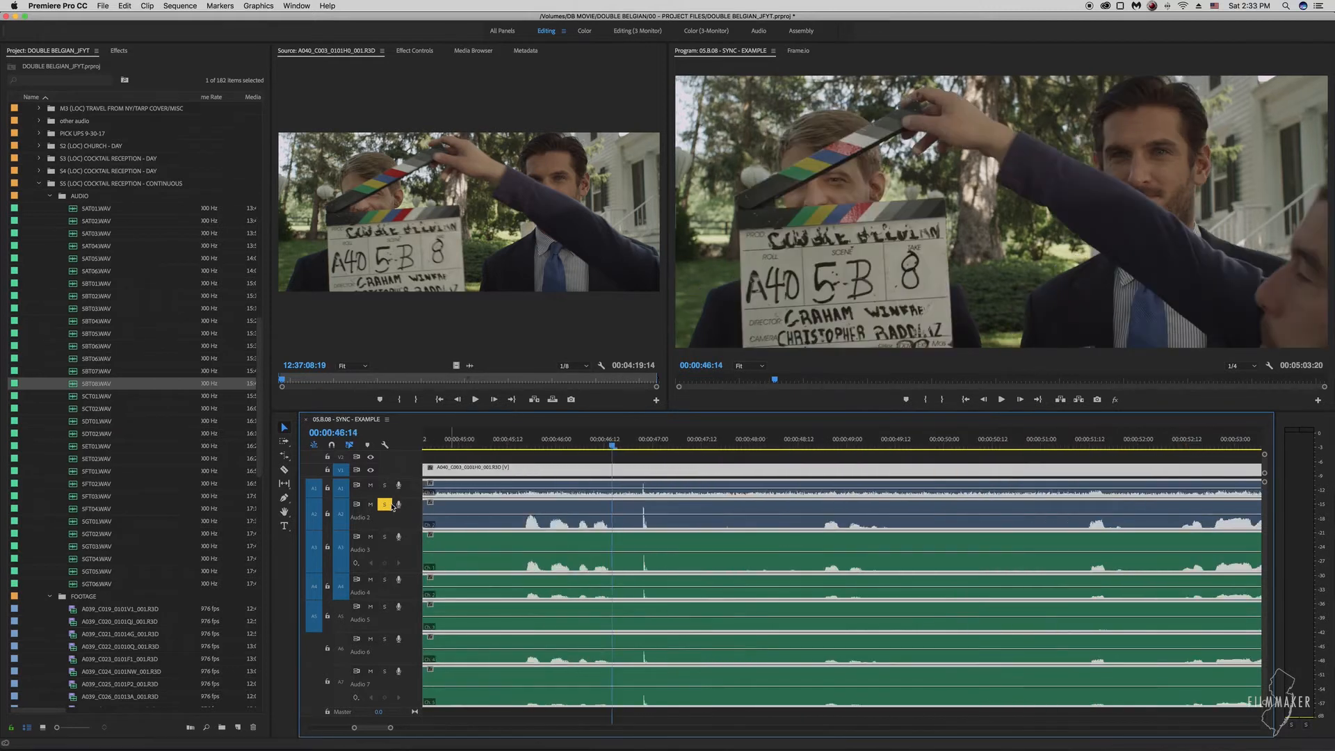
{"action": "key", "text": "space"}
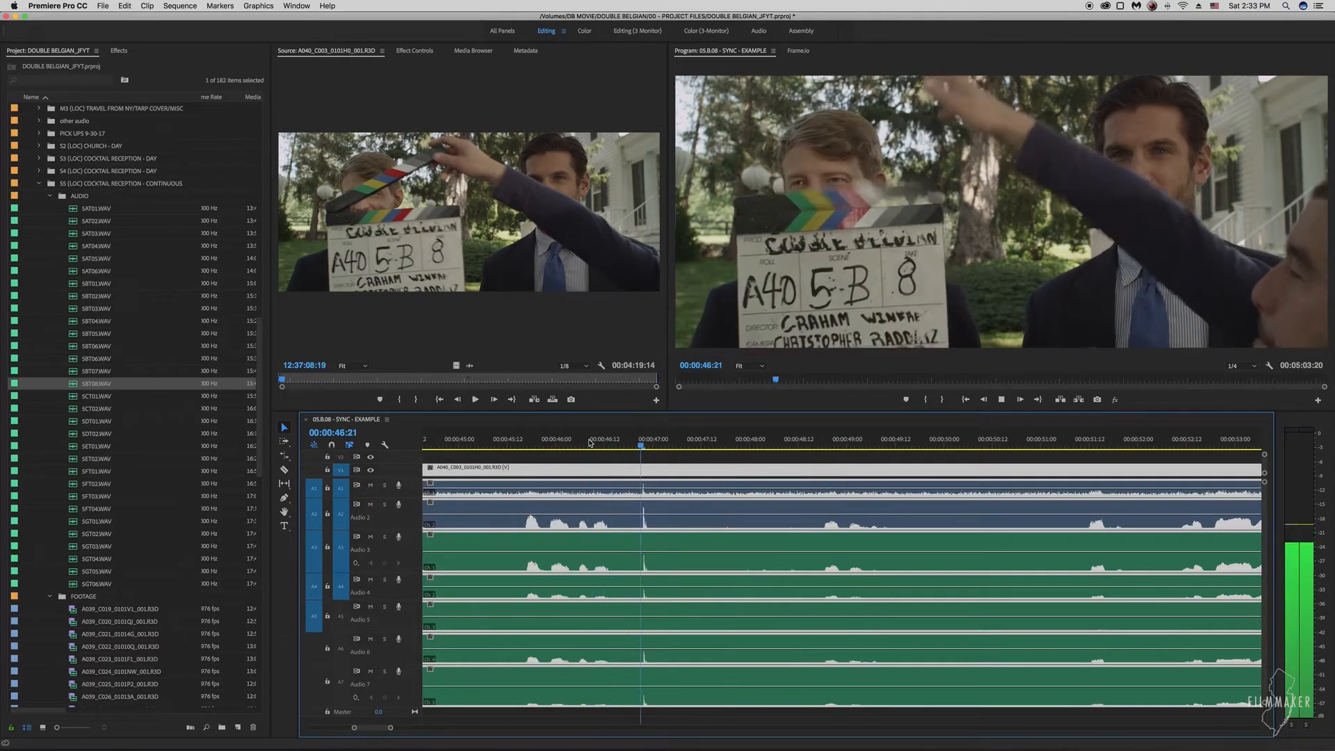
{"action": "left_click", "coordinate": [553, 441]}
{"action": "key", "text": "space"}
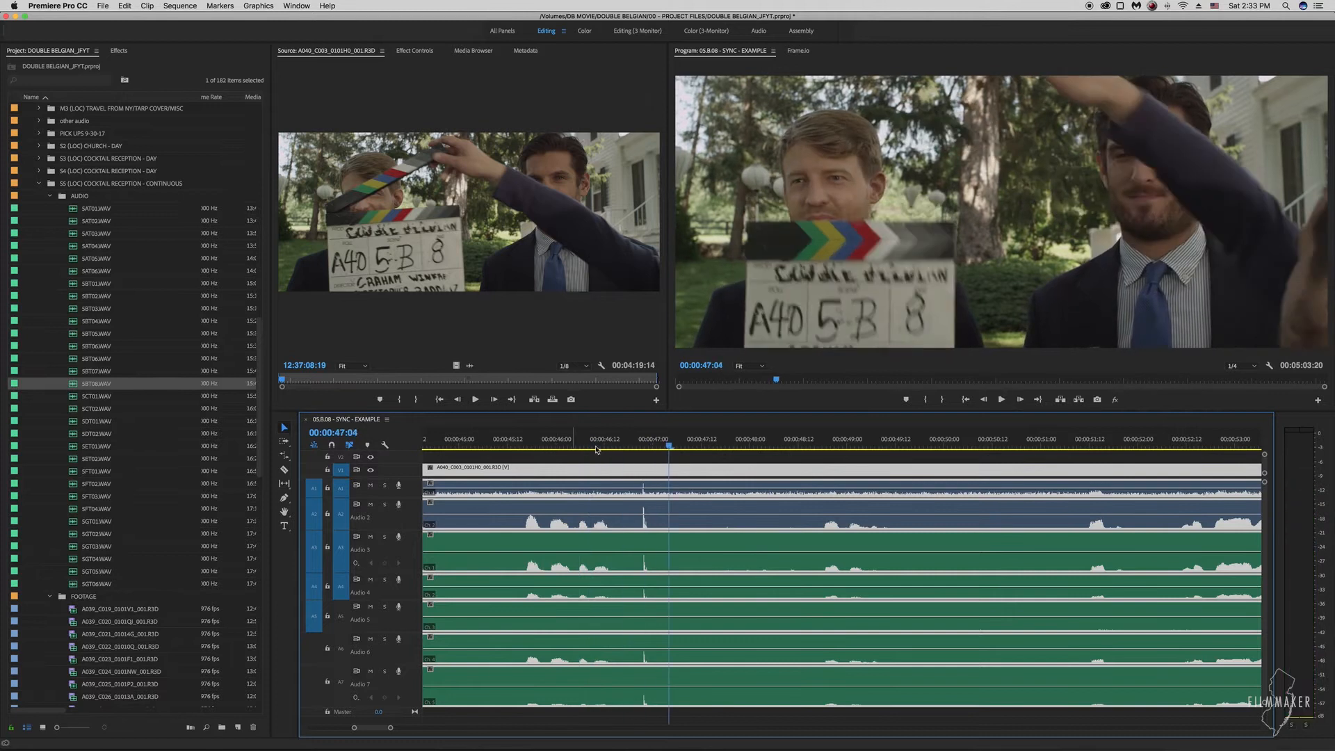
Step: Step frame by frame around the slate clap to compare the camera picture and waveforms with the SBT08 audio peaks
{"action": "scroll", "coordinate": [627, 589], "scroll_direction": "up", "scroll_amount": 1}
{"action": "scroll", "coordinate": [627, 588], "scroll_direction": "up", "scroll_amount": 3}
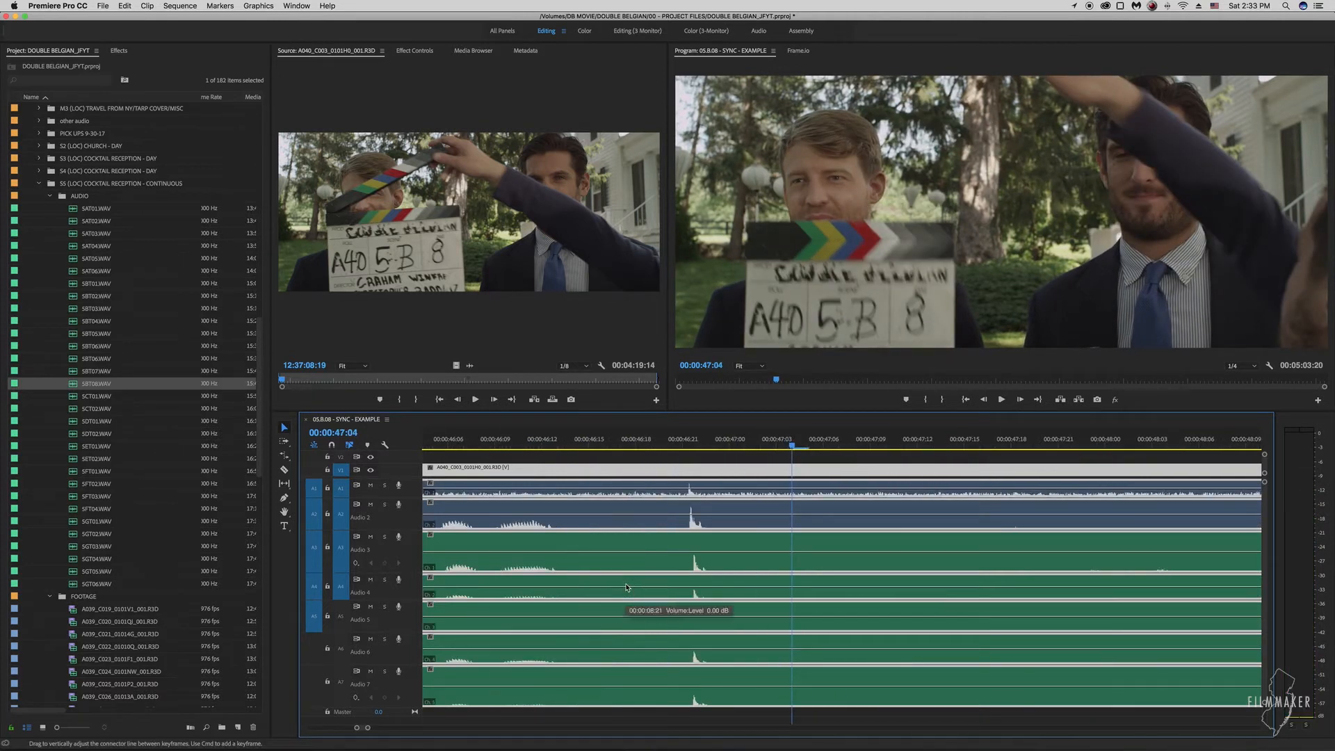
{"action": "scroll", "coordinate": [733, 472], "scroll_direction": "left", "scroll_amount": 3}
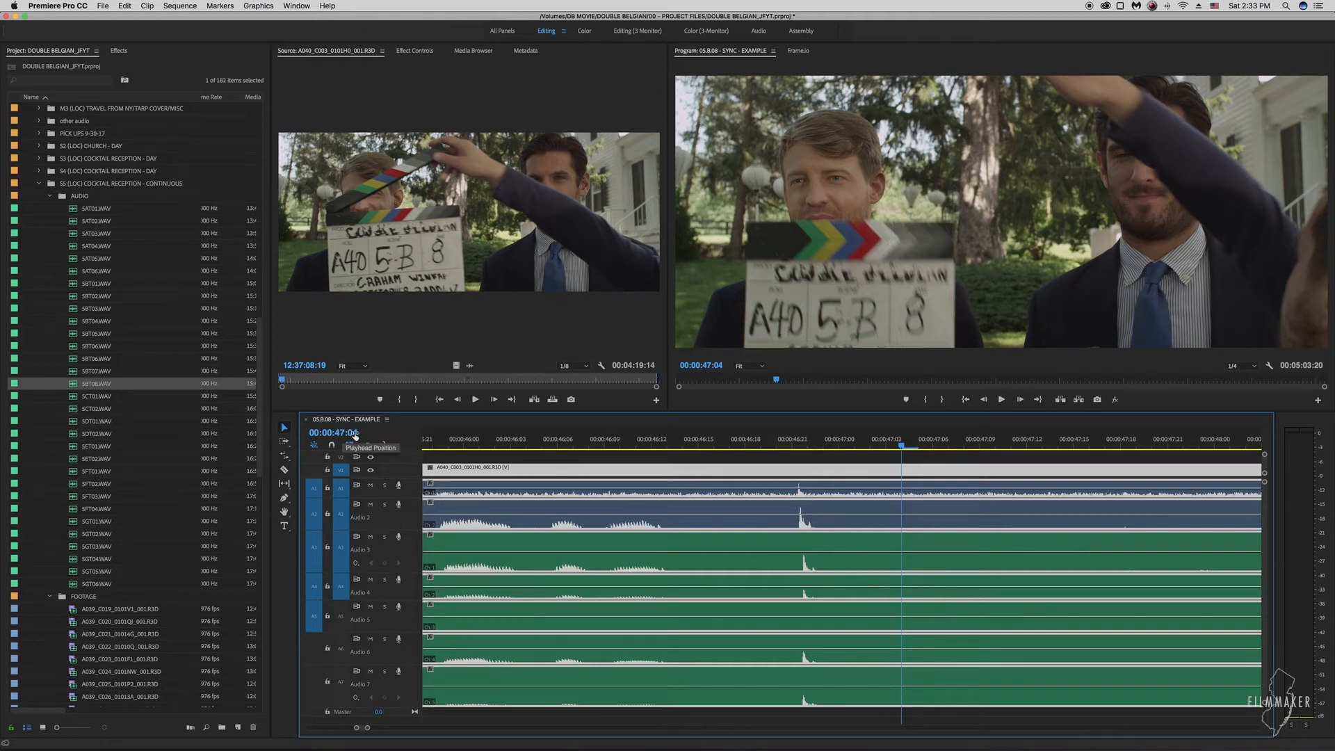
{"action": "key", "text": "Left"}
{"action": "key", "text": "Left"}
{"action": "key", "text": "Left"}
{"action": "key", "text": "Left"}
{"action": "key", "text": "Left"}
{"action": "key", "text": "Left"}
{"action": "key", "text": "Left"}
{"action": "key", "text": "Left"}
{"action": "key", "text": "Left"}
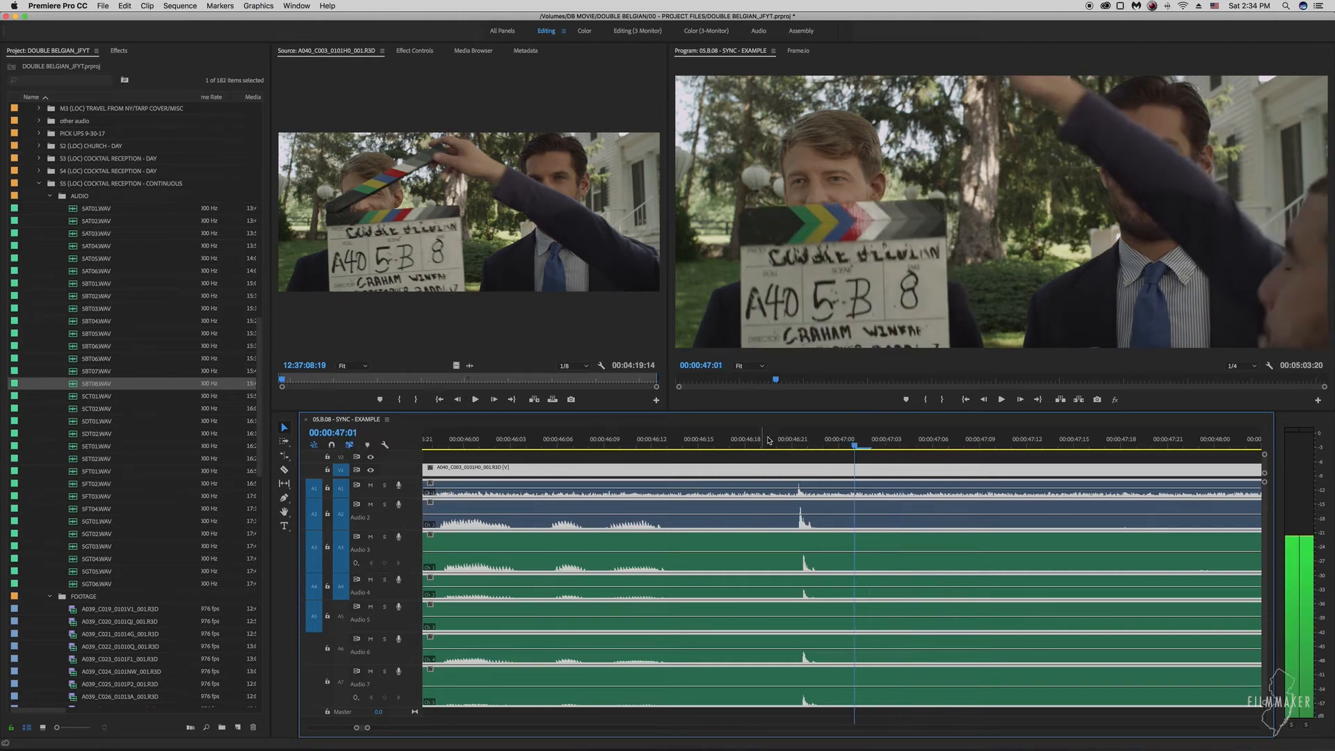
{"action": "key", "text": "Right"}
{"action": "key", "text": "Right"}
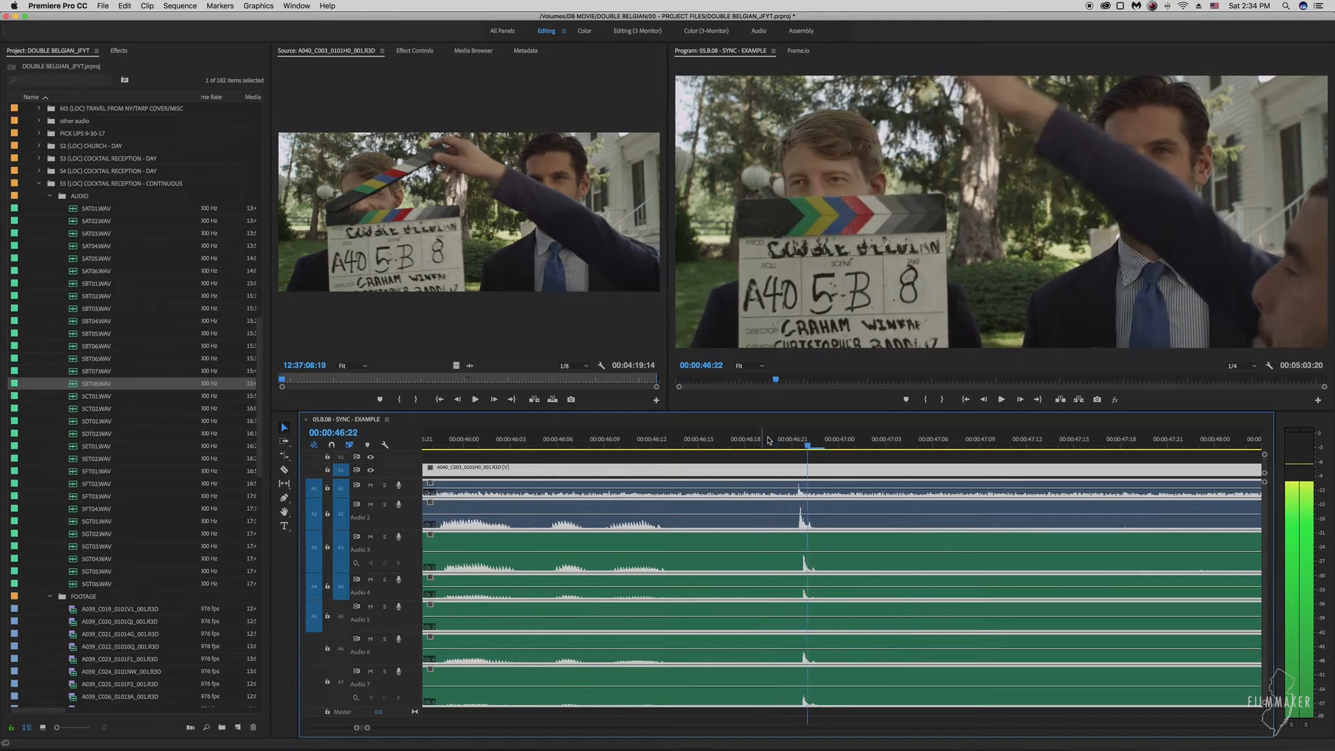
{"action": "key", "text": "Left"}
{"action": "key", "text": "Left"}
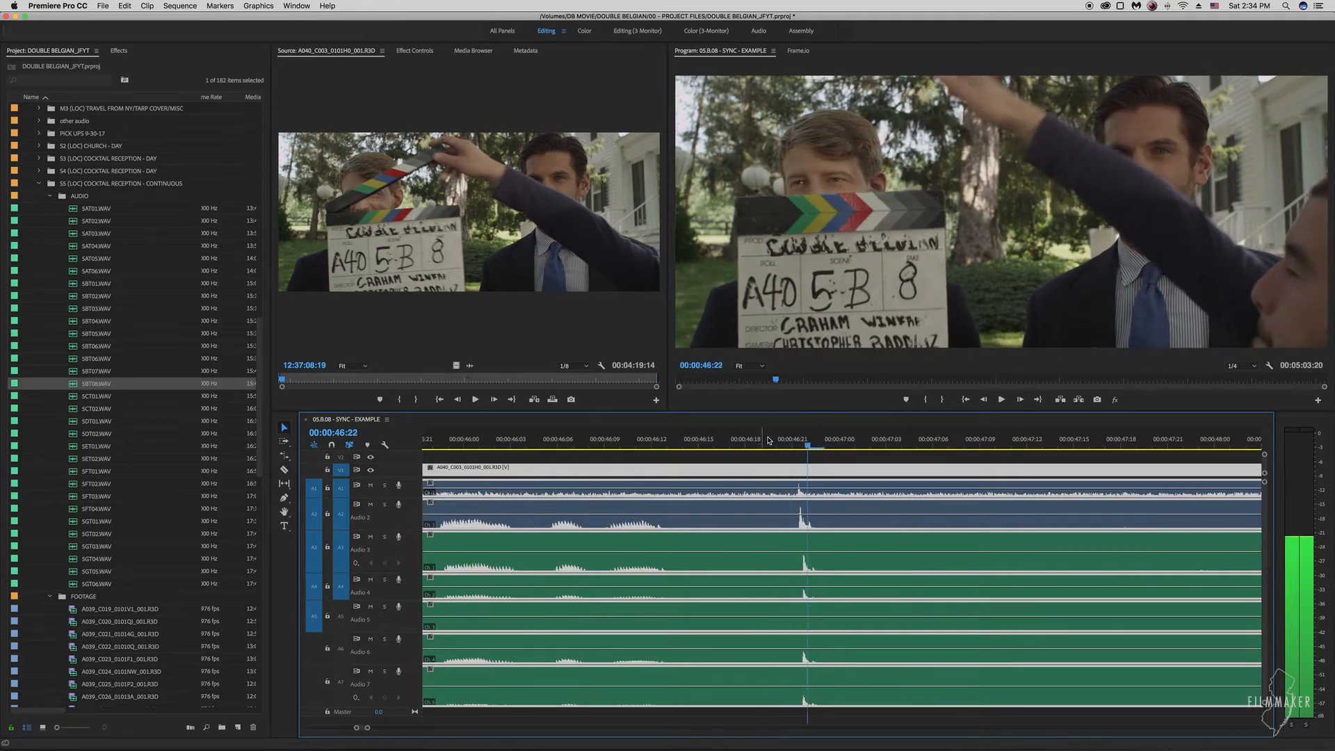
Step: Show audio time units in the sequence and move the playhead to 00:00:46:41543, just before the slate clap
{"action": "left_click_drag", "start_coordinate": [807, 545], "coordinate": [807, 545]}
{"action": "left_click", "coordinate": [387, 419]}
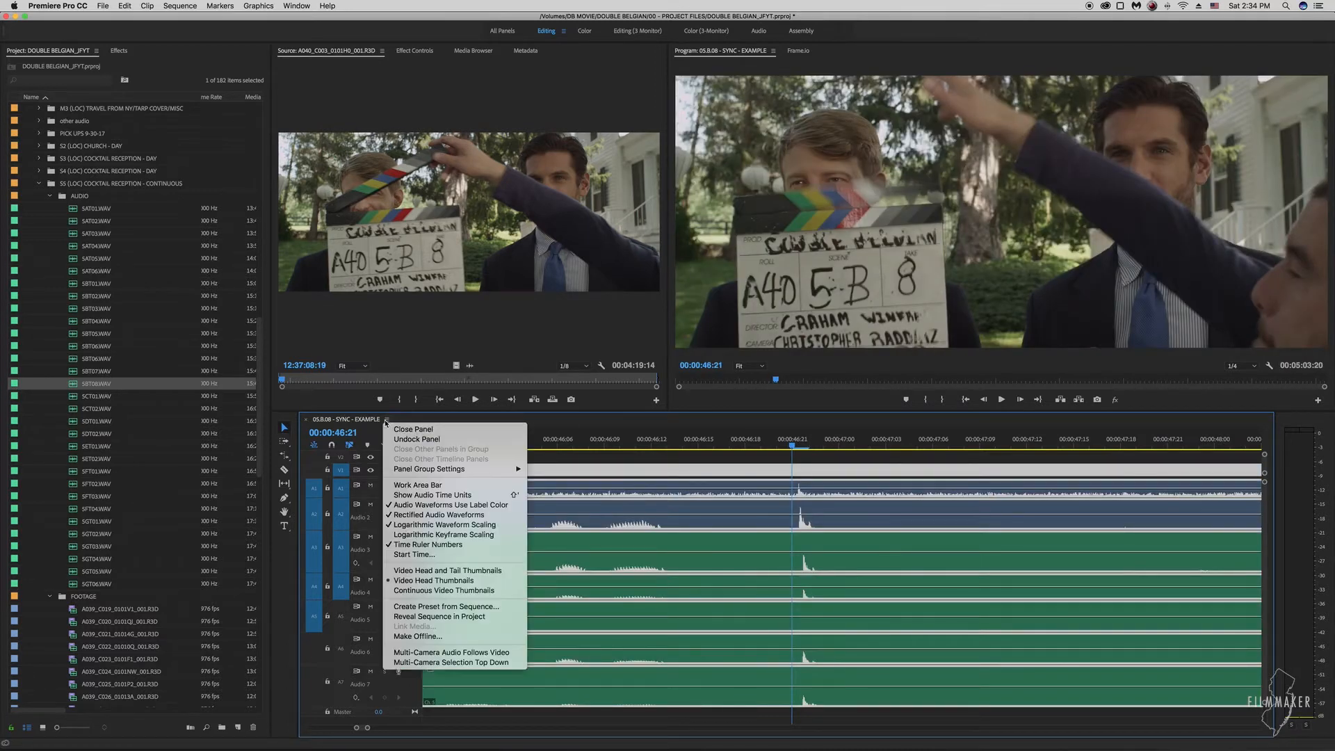
{"action": "left_click", "coordinate": [498, 497]}
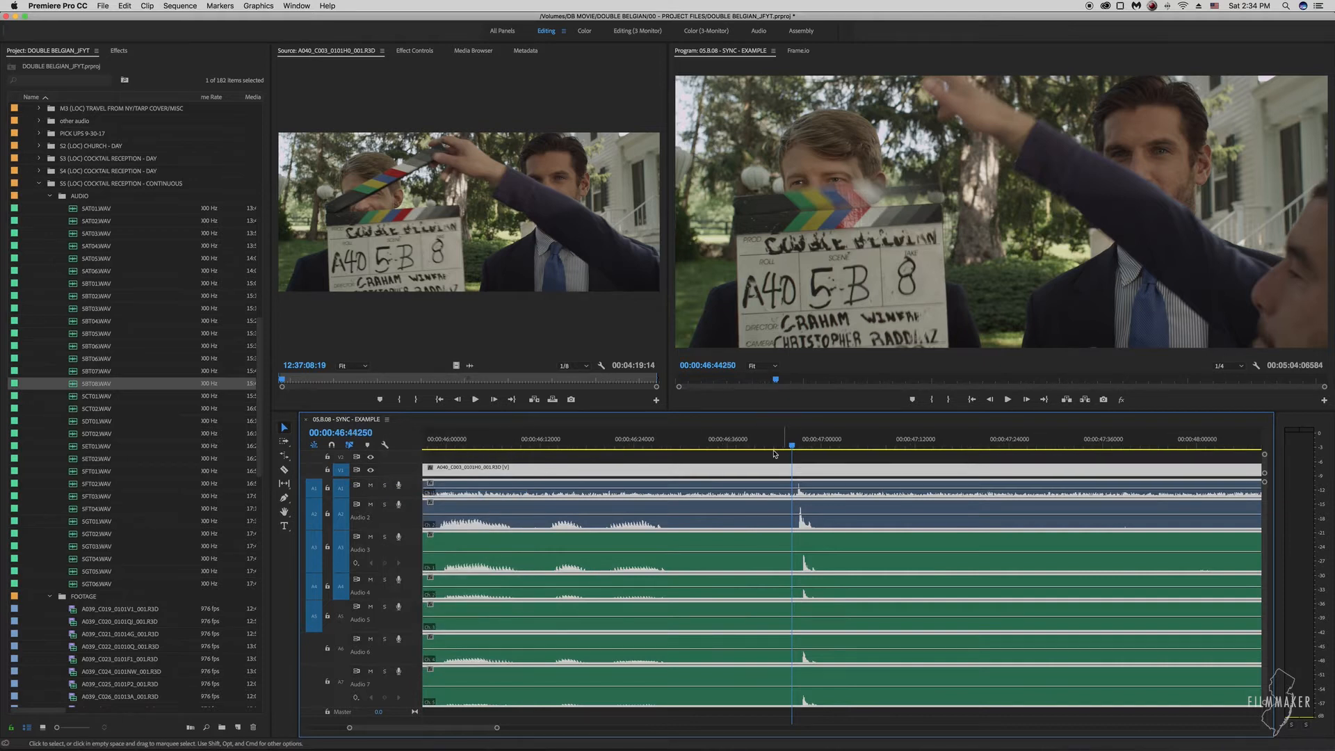
{"action": "left_click_drag", "start_coordinate": [788, 446], "coordinate": [782, 446]}
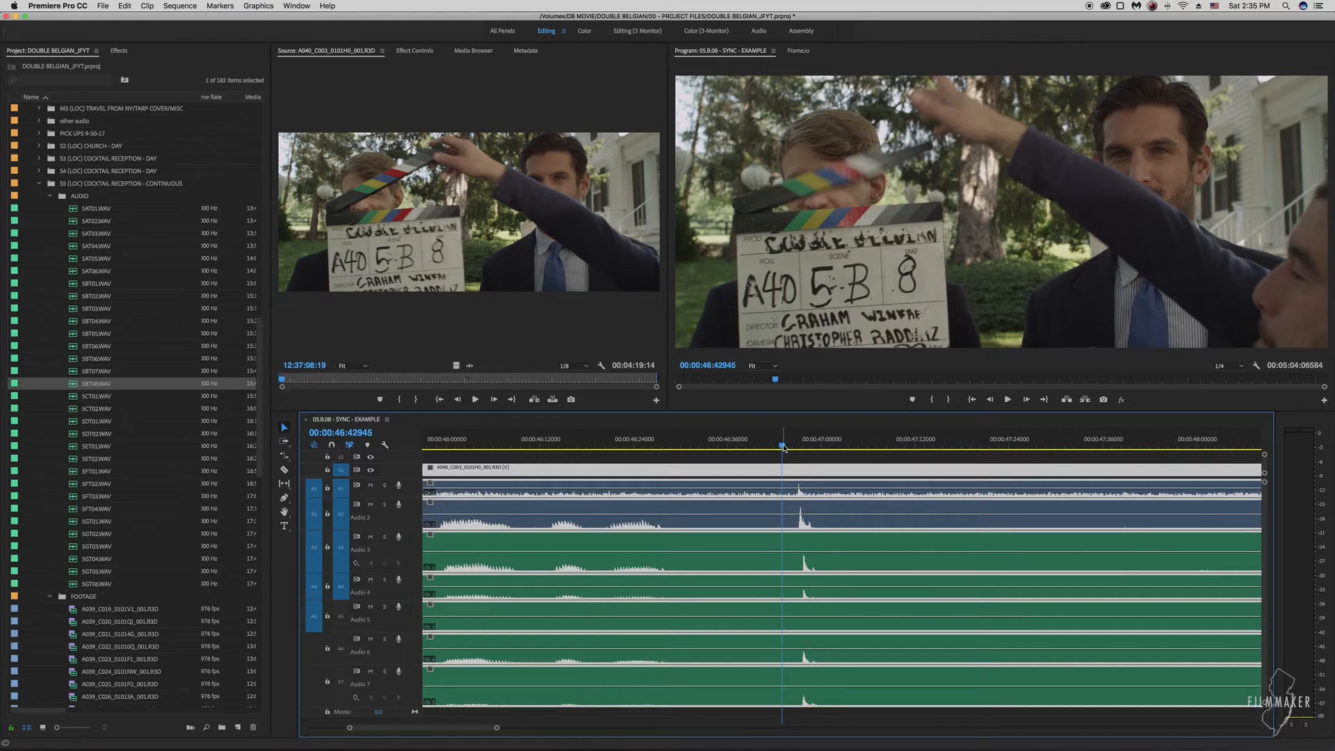
{"action": "mouse_move", "coordinate": [784, 447]}
{"action": "left_mouse_down"}
{"action": "mouse_move", "coordinate": [811, 447]}
{"action": "mouse_move", "coordinate": [773, 449]}
{"action": "left_mouse_up"}
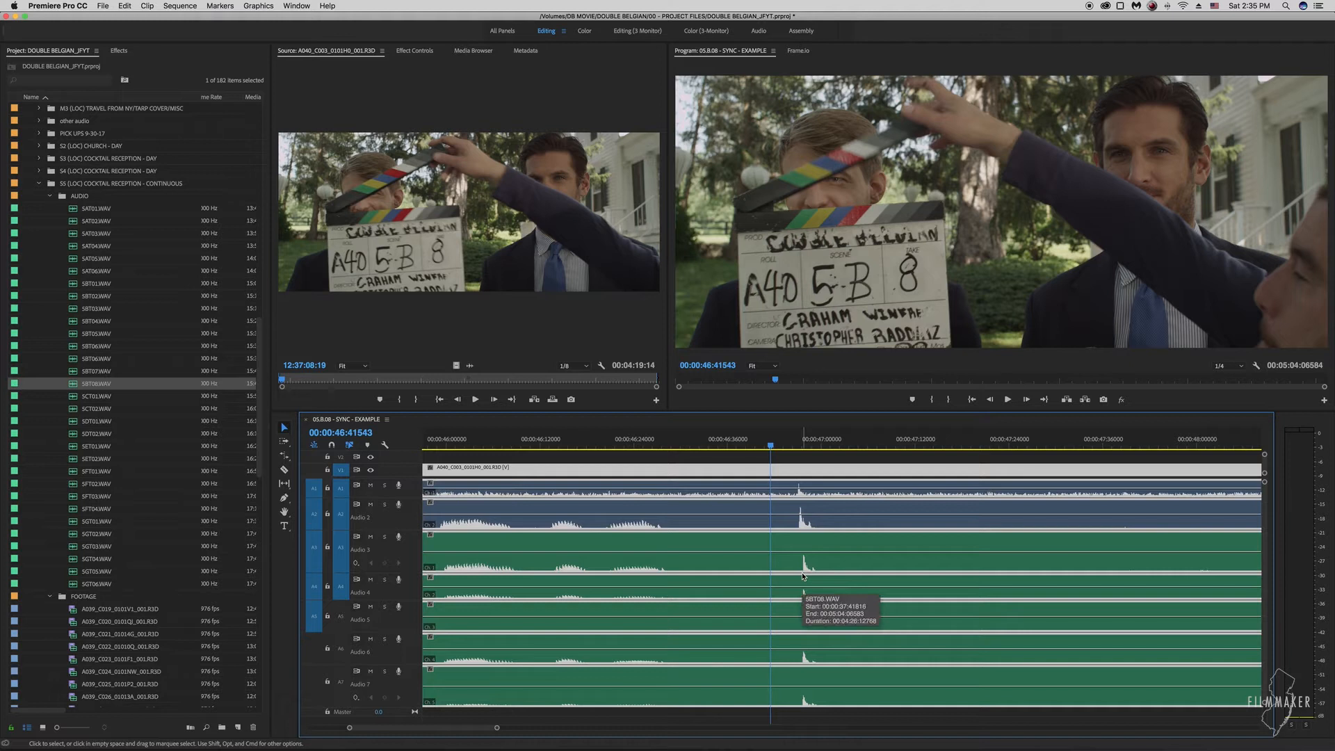
Step: Examine the clap waveforms at sample level to compare the camera audio with the SBT08 tracks
{"action": "scroll", "coordinate": [802, 576], "scroll_direction": "up", "scroll_amount": 10}
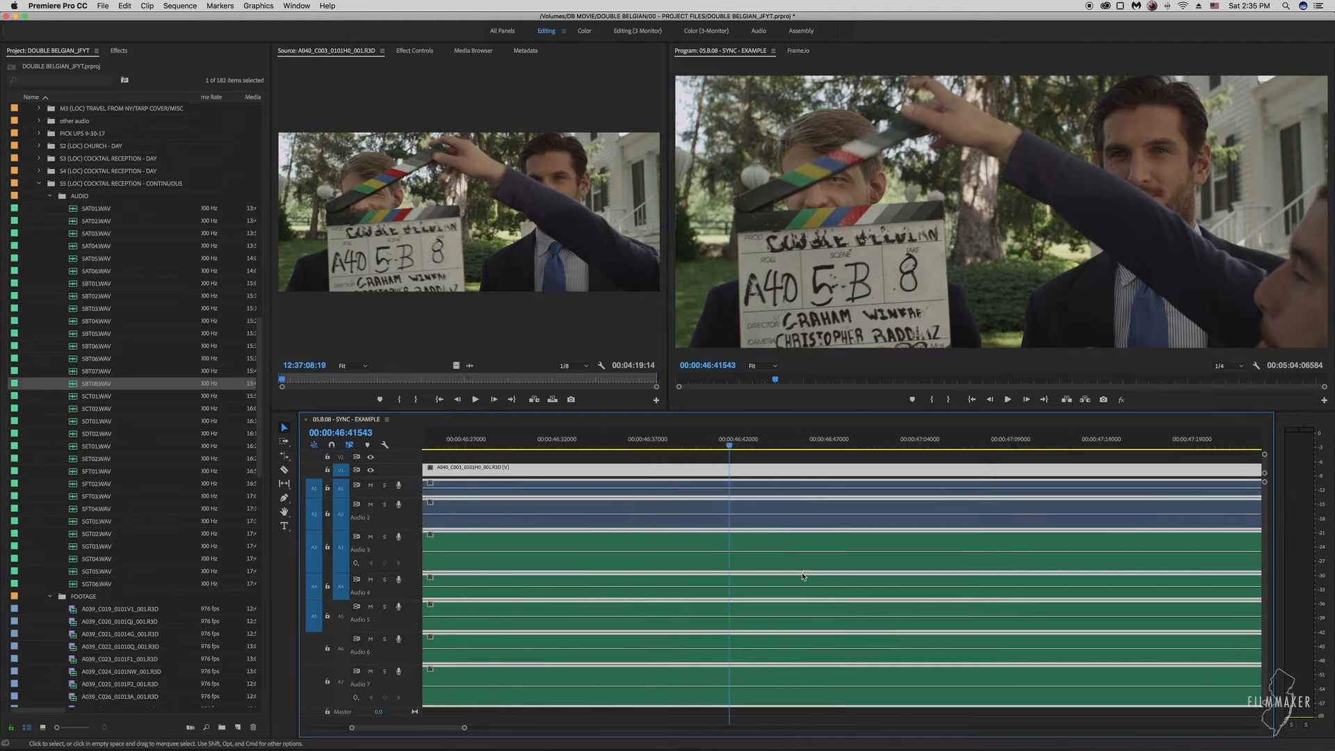
{"action": "scroll", "coordinate": [803, 576], "scroll_direction": "up", "scroll_amount": 5}
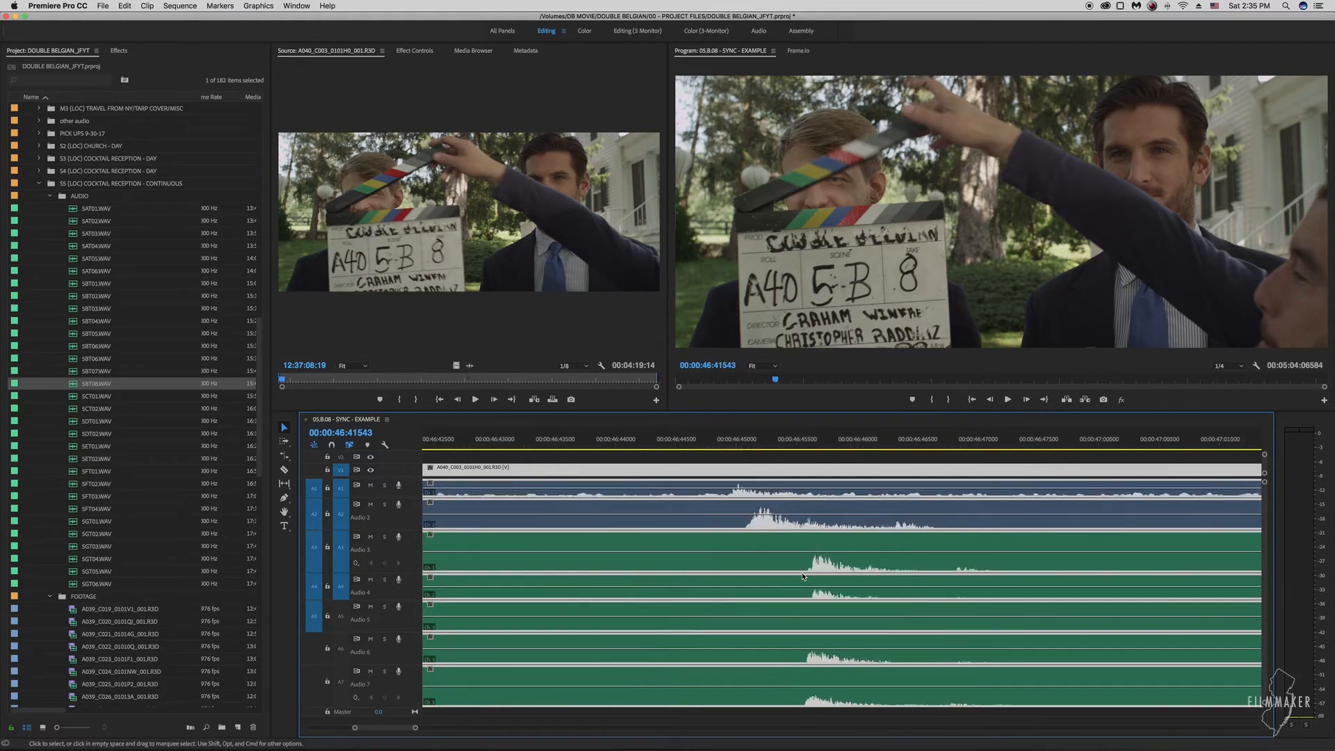
{"action": "scroll", "coordinate": [802, 576], "scroll_direction": "up", "scroll_amount": 1}
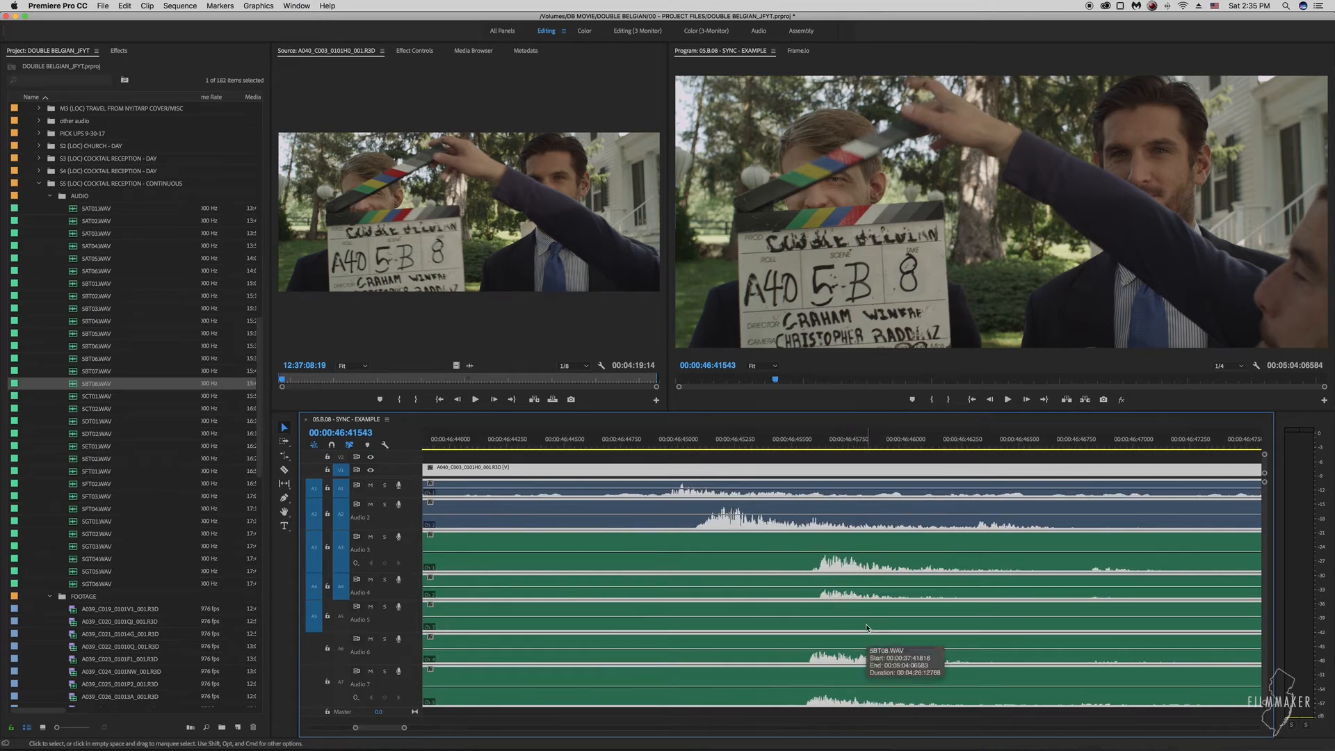
{"action": "scroll", "coordinate": [867, 628], "scroll_direction": "up", "scroll_amount": 3}
{"action": "scroll", "coordinate": [866, 628], "scroll_direction": "up", "scroll_amount": 4}
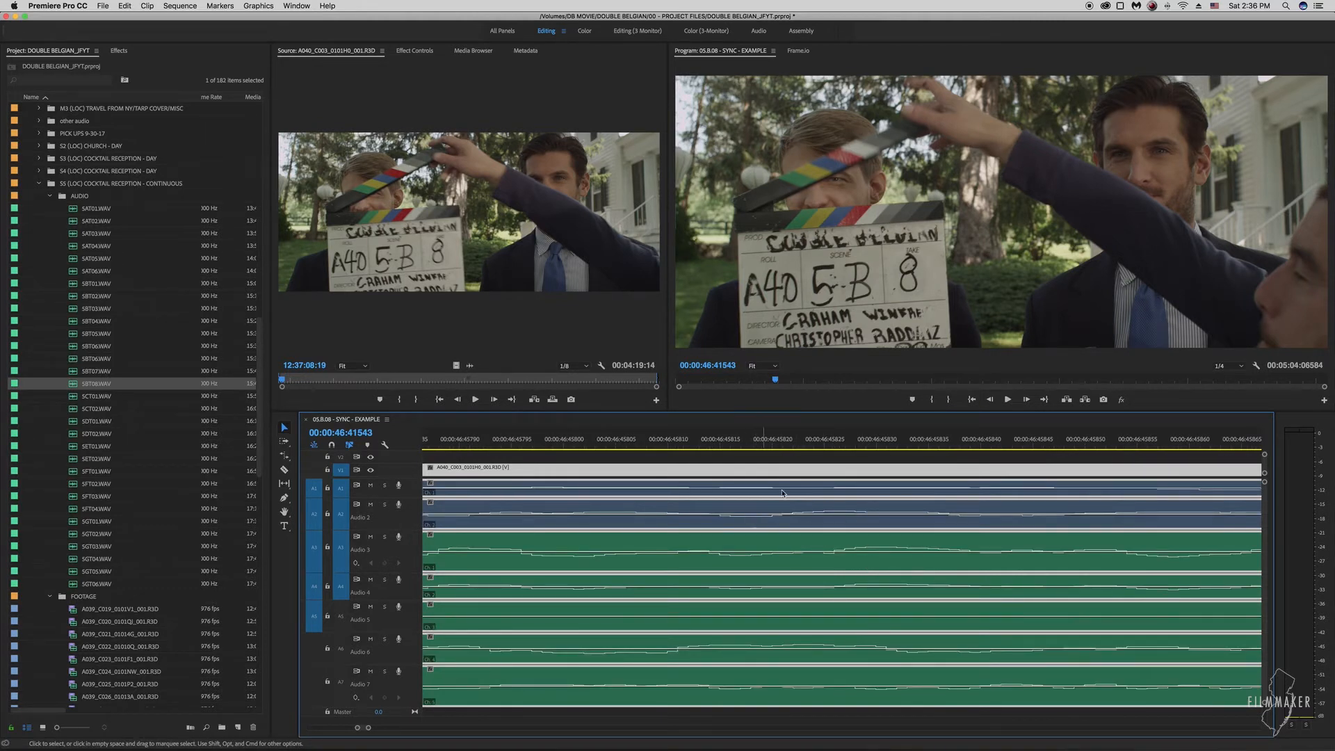
{"action": "scroll", "coordinate": [832, 570], "scroll_direction": "down", "scroll_amount": 2}
{"action": "scroll", "coordinate": [832, 569], "scroll_direction": "down", "scroll_amount": 2}
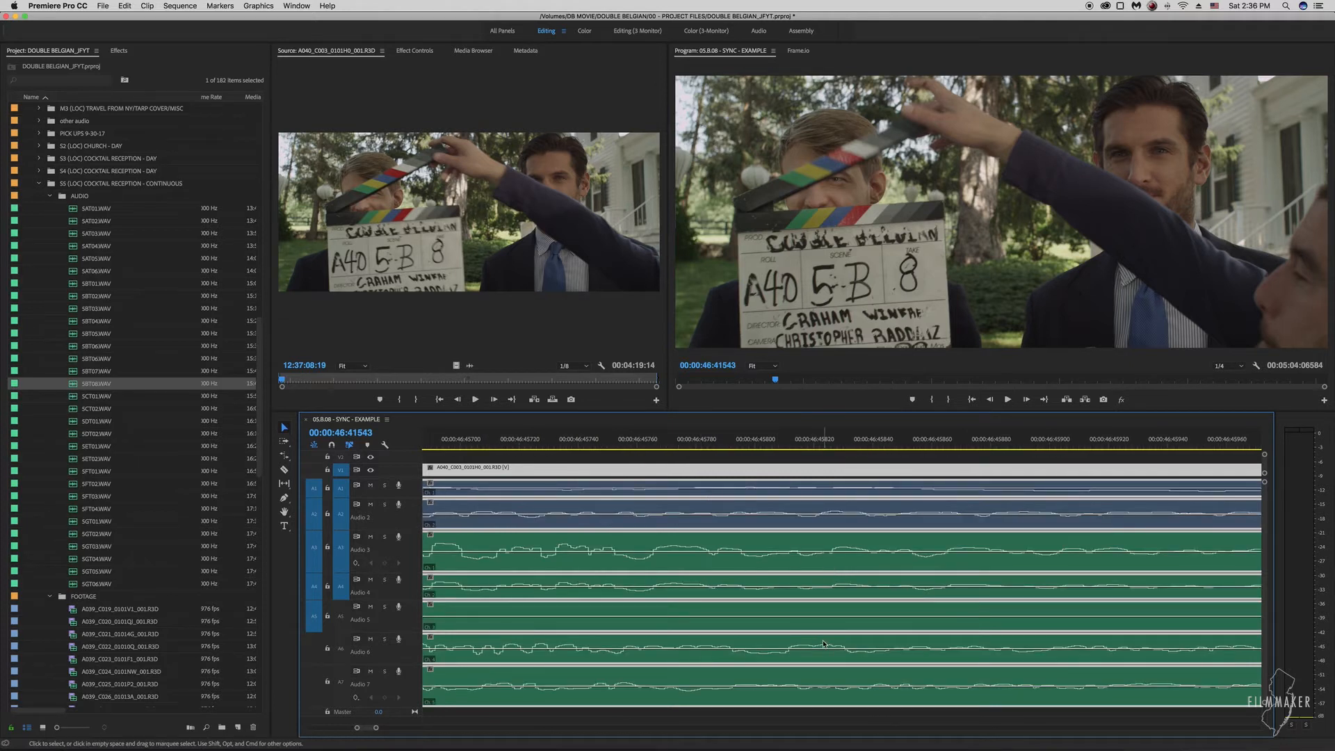
{"action": "scroll", "coordinate": [818, 572], "scroll_direction": "down", "scroll_amount": 2}
{"action": "scroll", "coordinate": [818, 572], "scroll_direction": "up", "scroll_amount": 1}
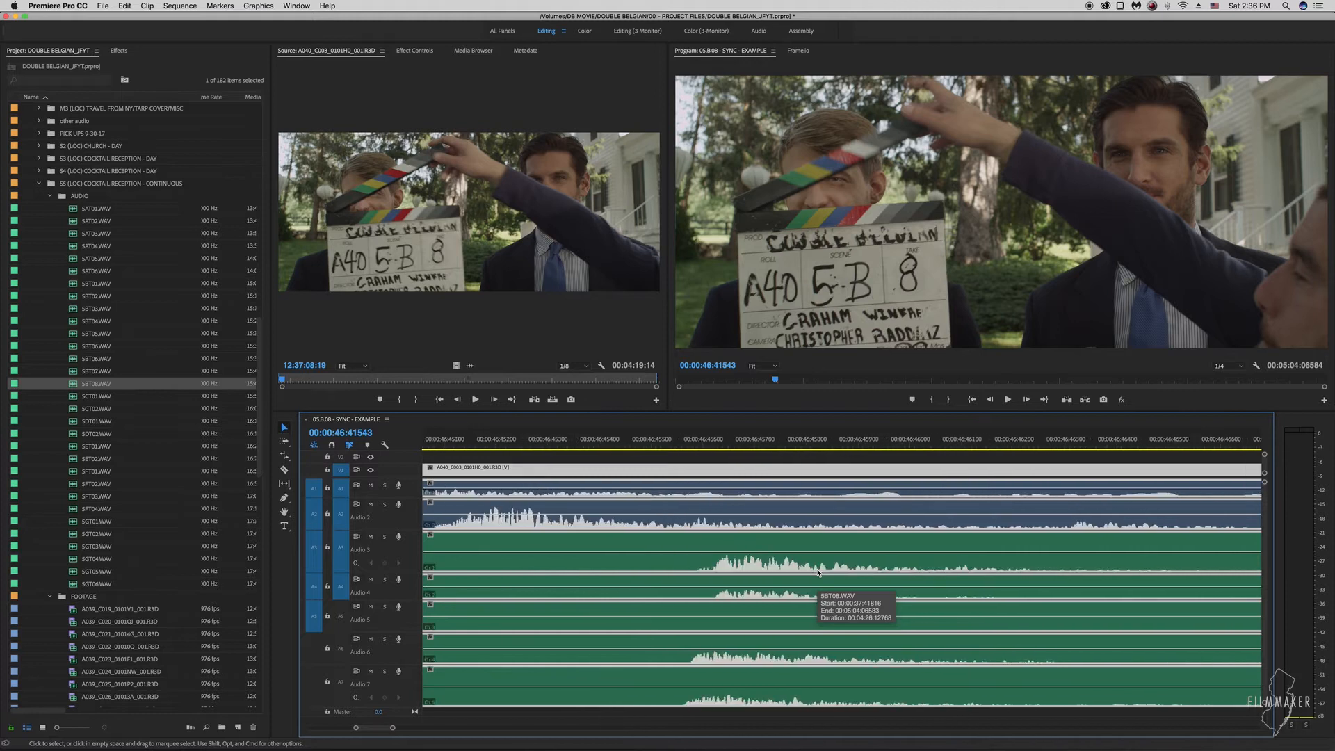
{"action": "scroll", "coordinate": [818, 572], "scroll_direction": "left", "scroll_amount": 3}
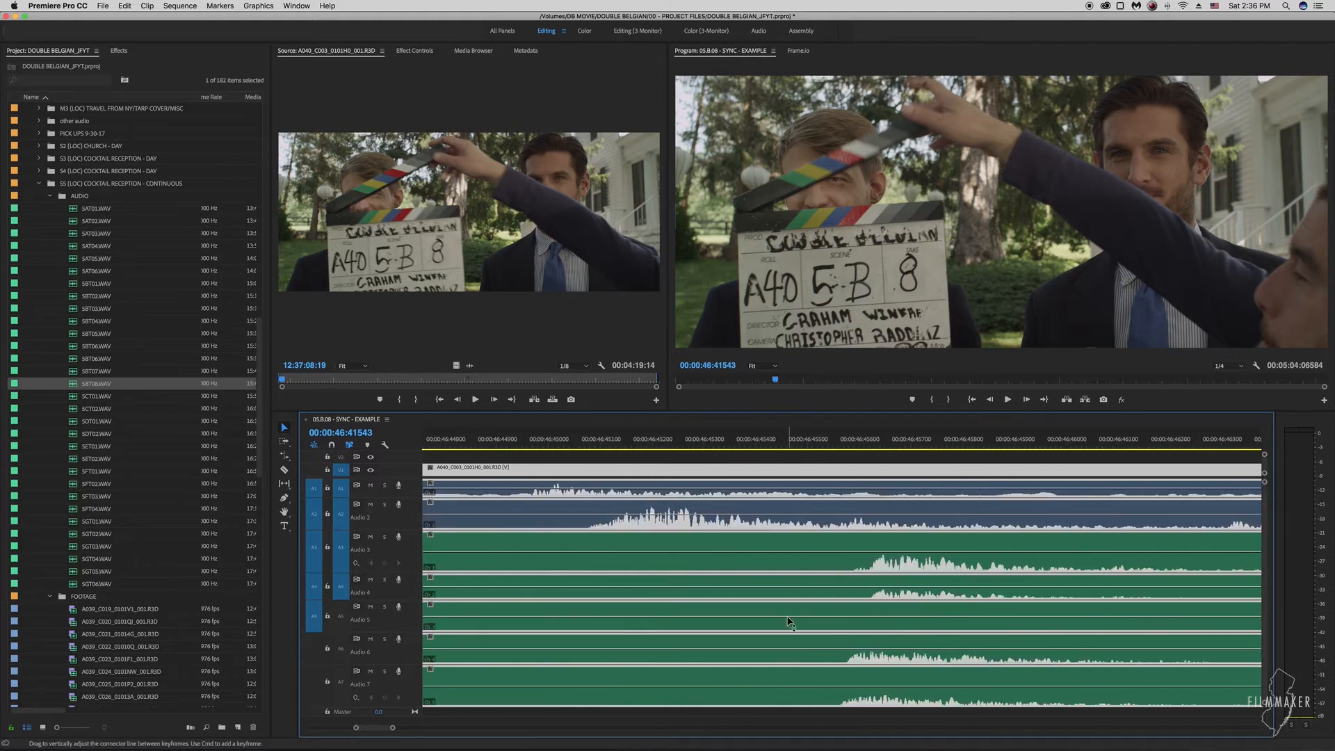
Step: Deselect the camera clip and slide the SBT08 clips earlier to align their clap peaks with the Audio 2 peak at about 00:00:46:45198
{"action": "left_click", "coordinate": [825, 470]}
{"action": "left_click_drag", "start_coordinate": [897, 542], "coordinate": [676, 541]}
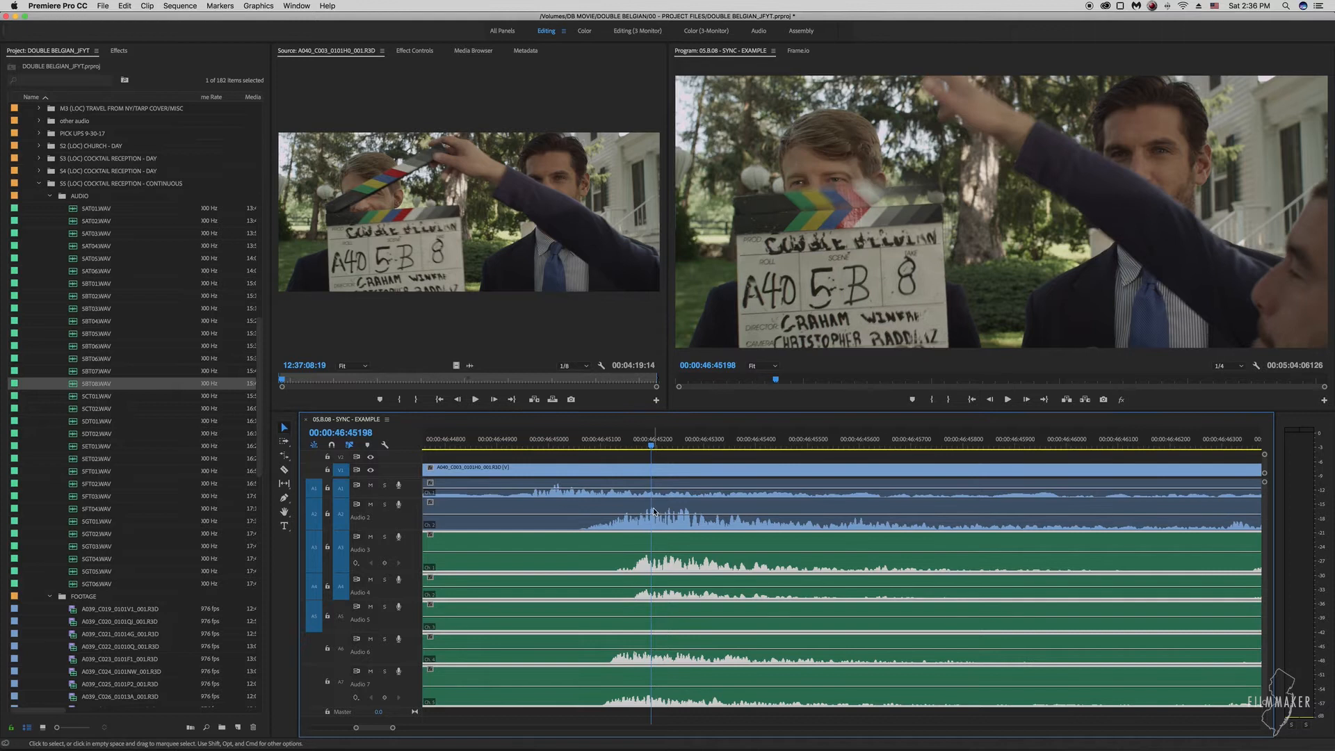
{"action": "key", "text": "="}
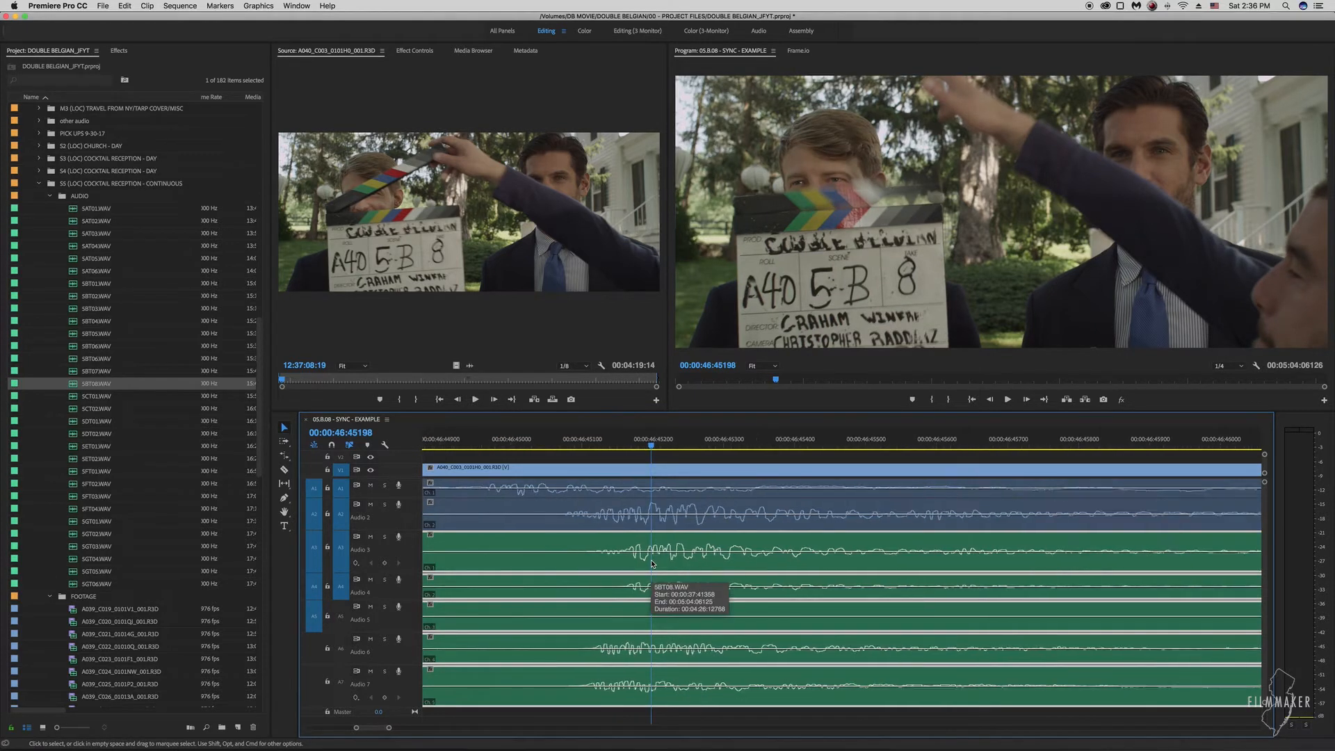
{"action": "key", "text": "-"}
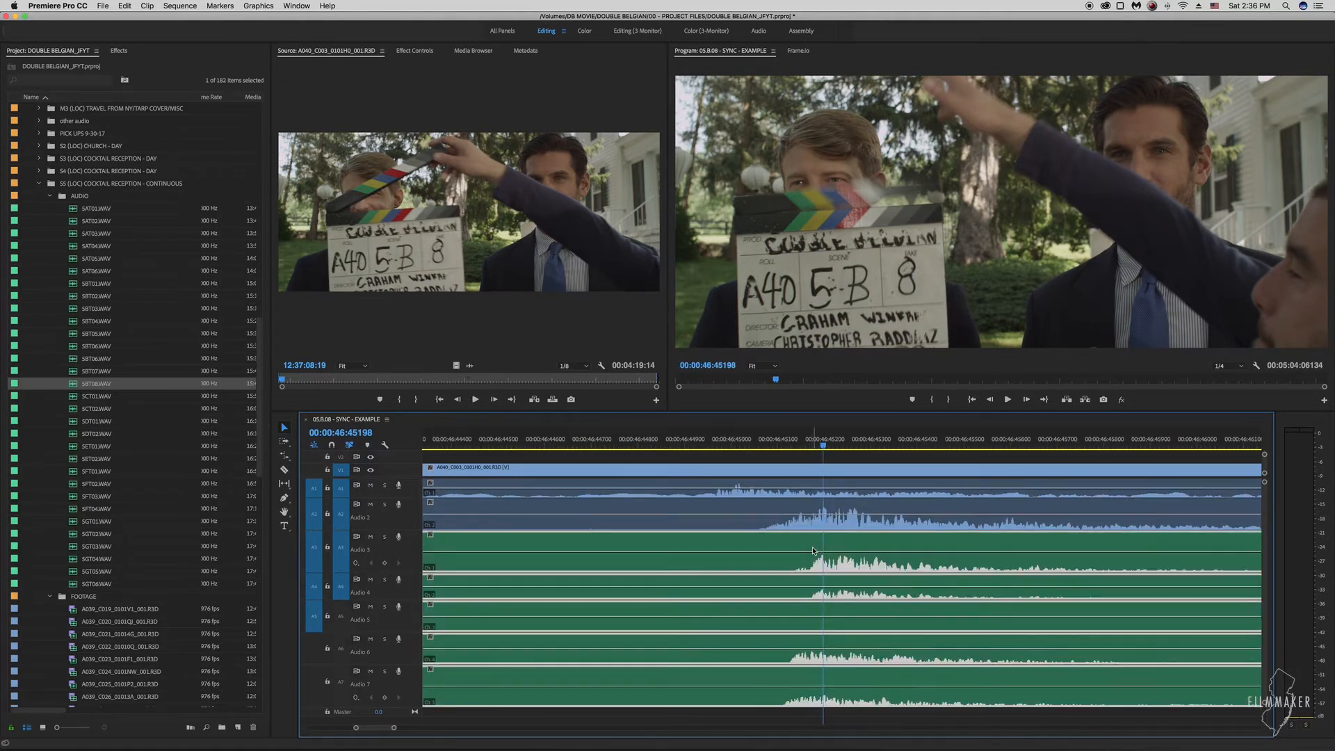
{"action": "left_click_drag", "start_coordinate": [812, 549], "coordinate": [816, 550]}
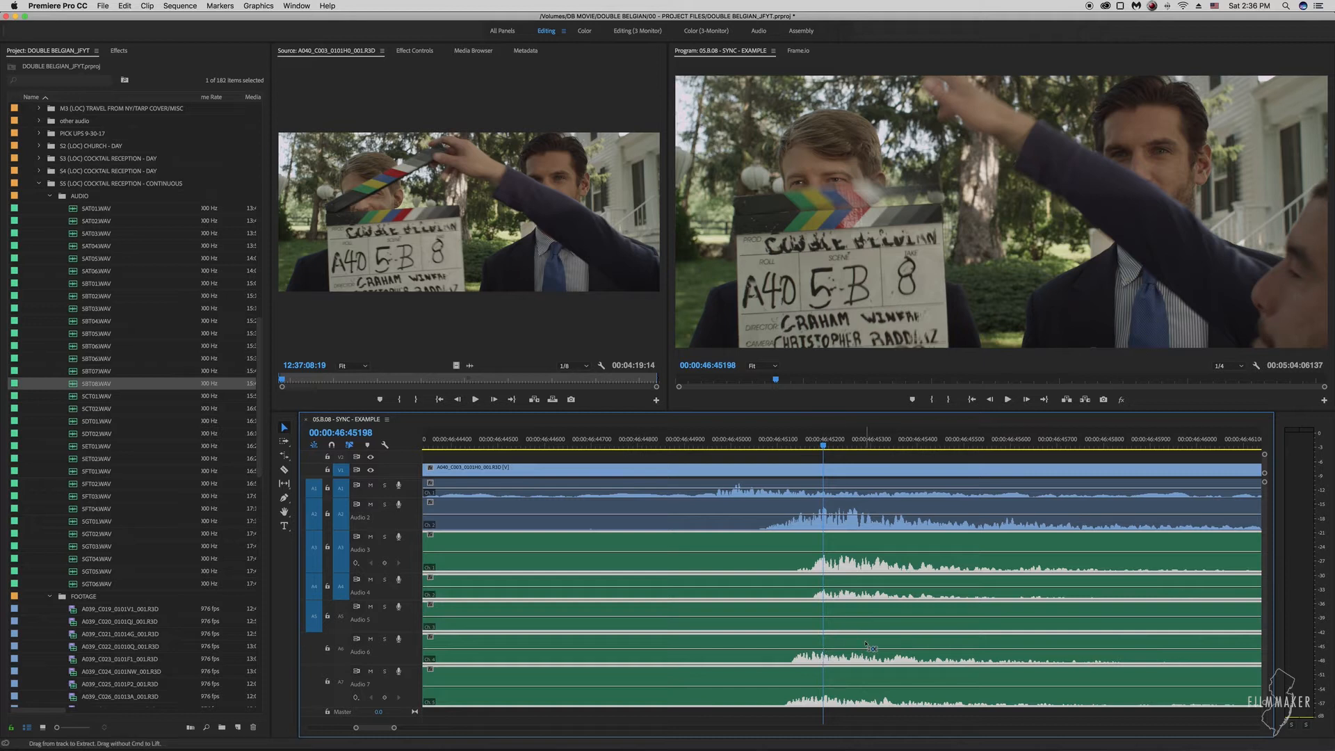
Step: Shift the Audio 6 and Audio 7 SBT08 clips individually by a few samples to match the clap, and play the result
{"action": "left_click_drag", "start_coordinate": [830, 637], "coordinate": [833, 638]}
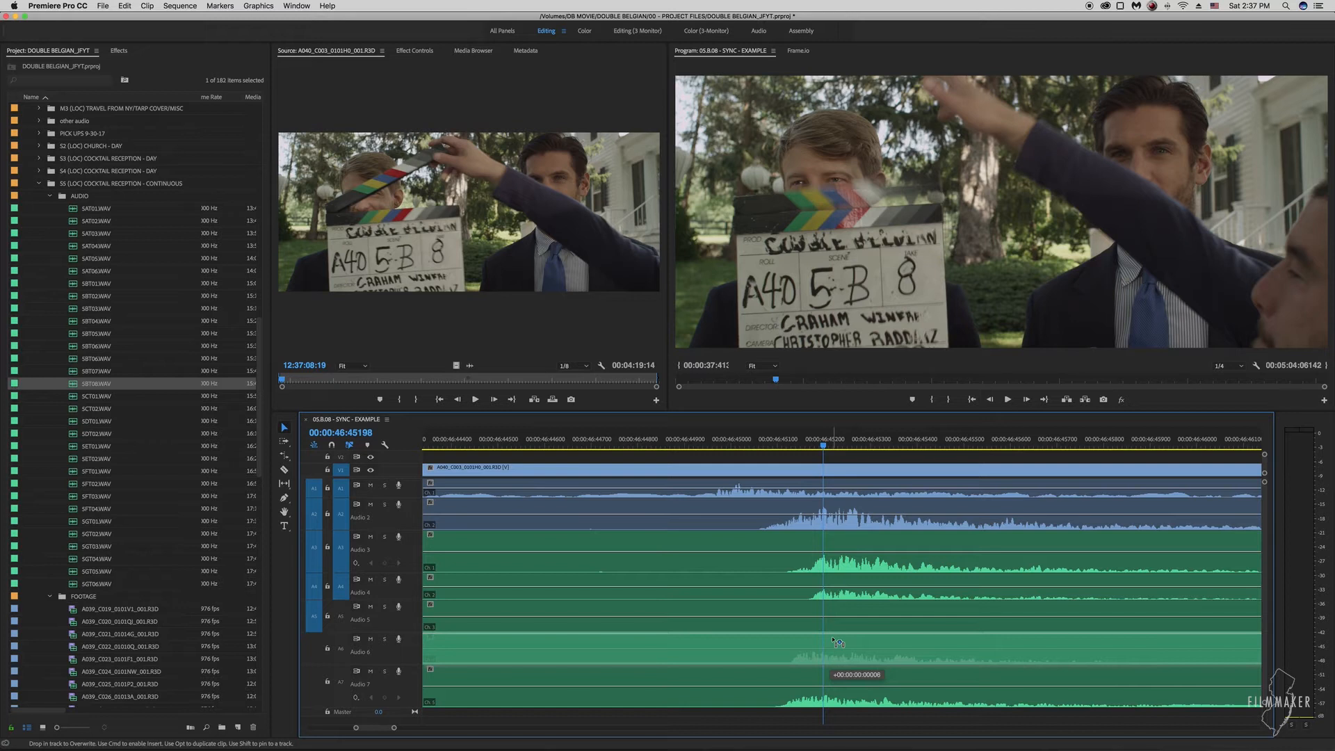
{"action": "left_click_drag", "start_coordinate": [832, 638], "coordinate": [833, 639]}
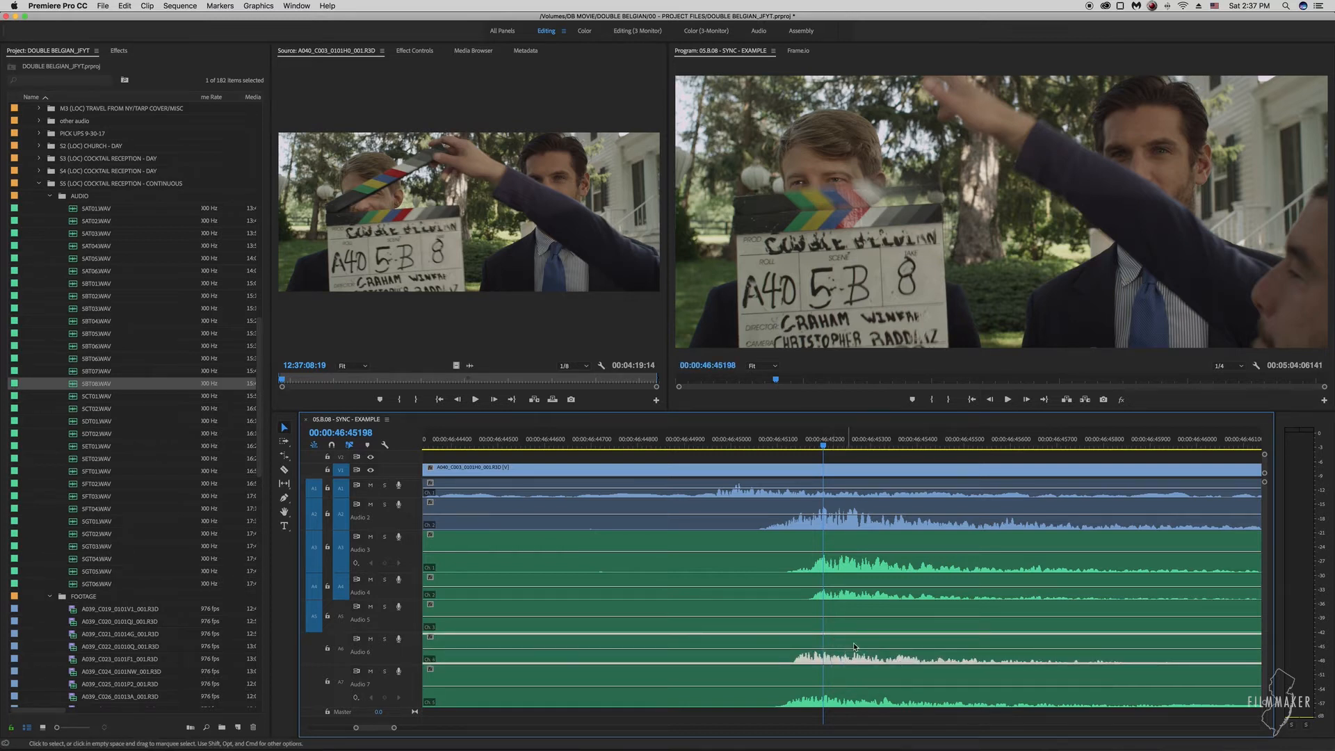
{"action": "left_click_drag", "start_coordinate": [843, 685], "coordinate": [845, 685]}
{"action": "key", "text": "space"}
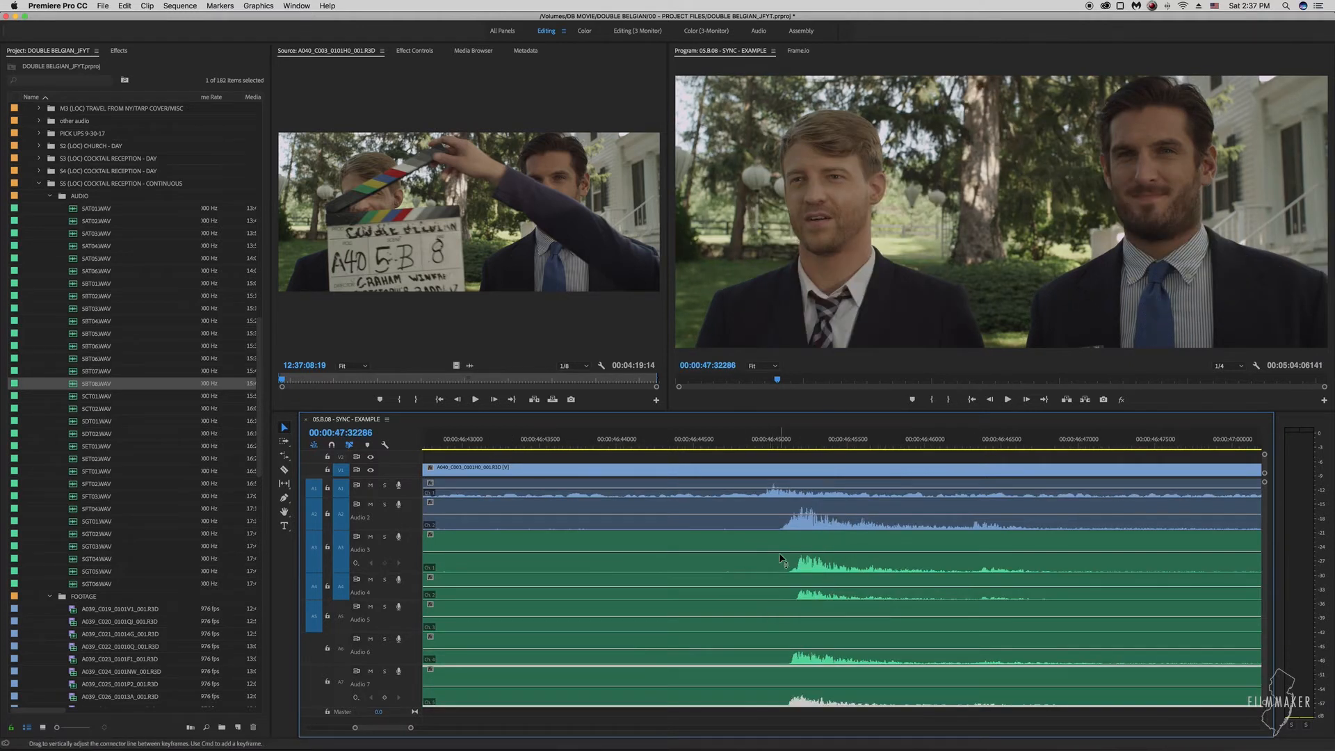
Step: Mute camera tracks Audio 1 and Audio 2 and play the sequence from 00:00:44:35644 through the slate clap
{"action": "scroll", "coordinate": [779, 558], "scroll_direction": "down", "scroll_amount": 10}
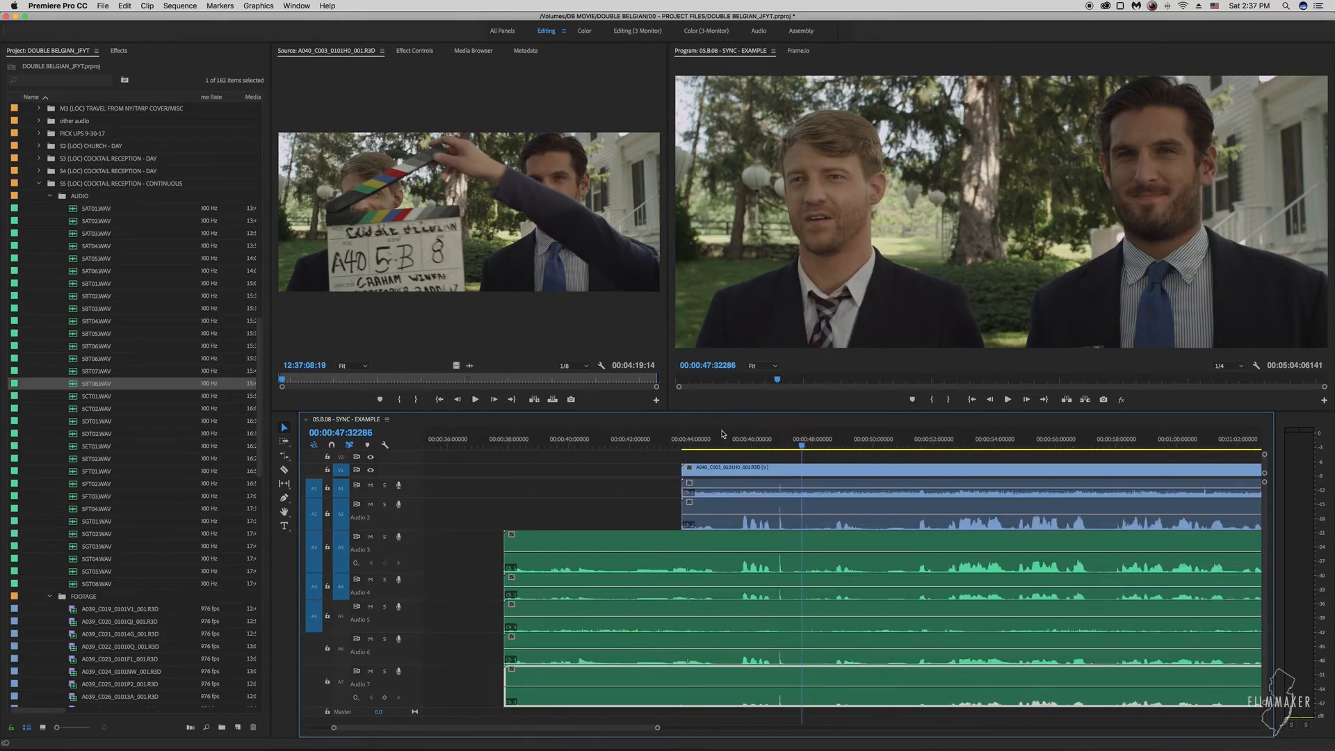
{"action": "left_click", "coordinate": [371, 485]}
{"action": "left_click", "coordinate": [371, 504]}
{"action": "left_click_drag", "start_coordinate": [762, 440], "coordinate": [714, 444]}
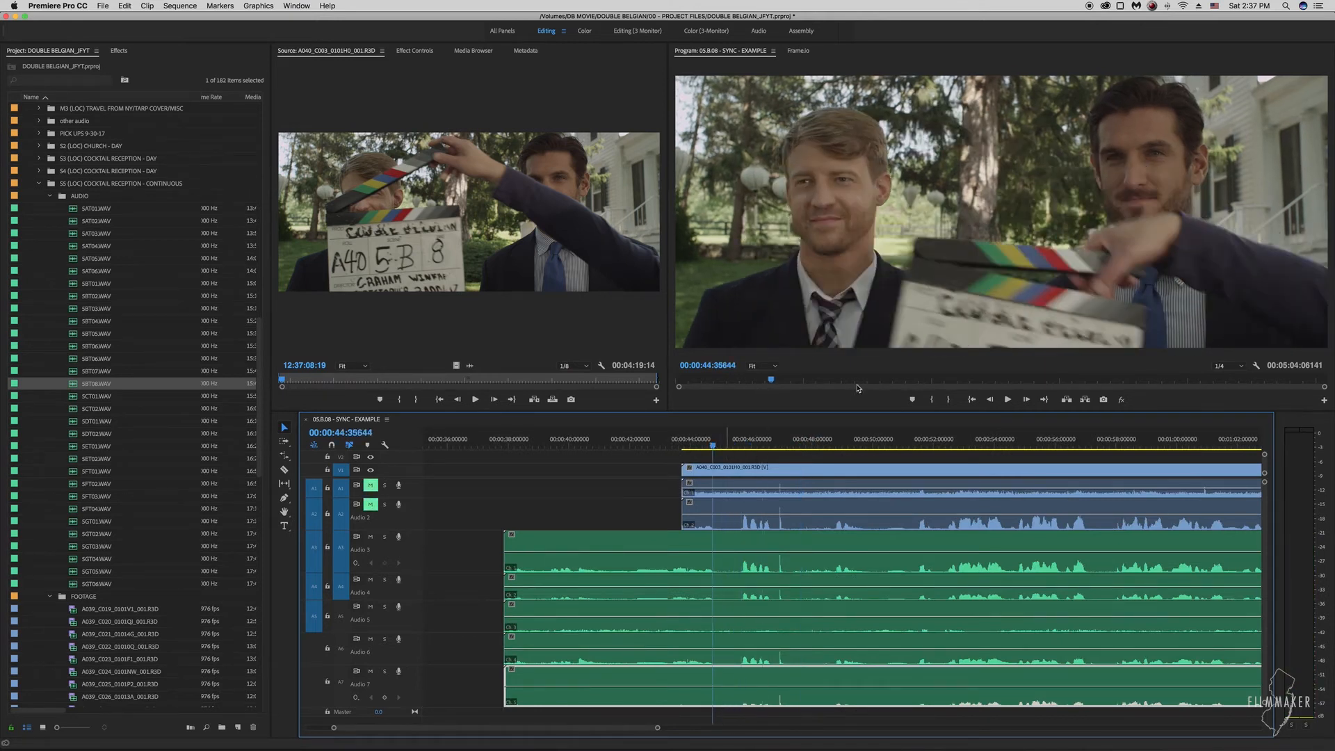
{"action": "key", "text": "space"}
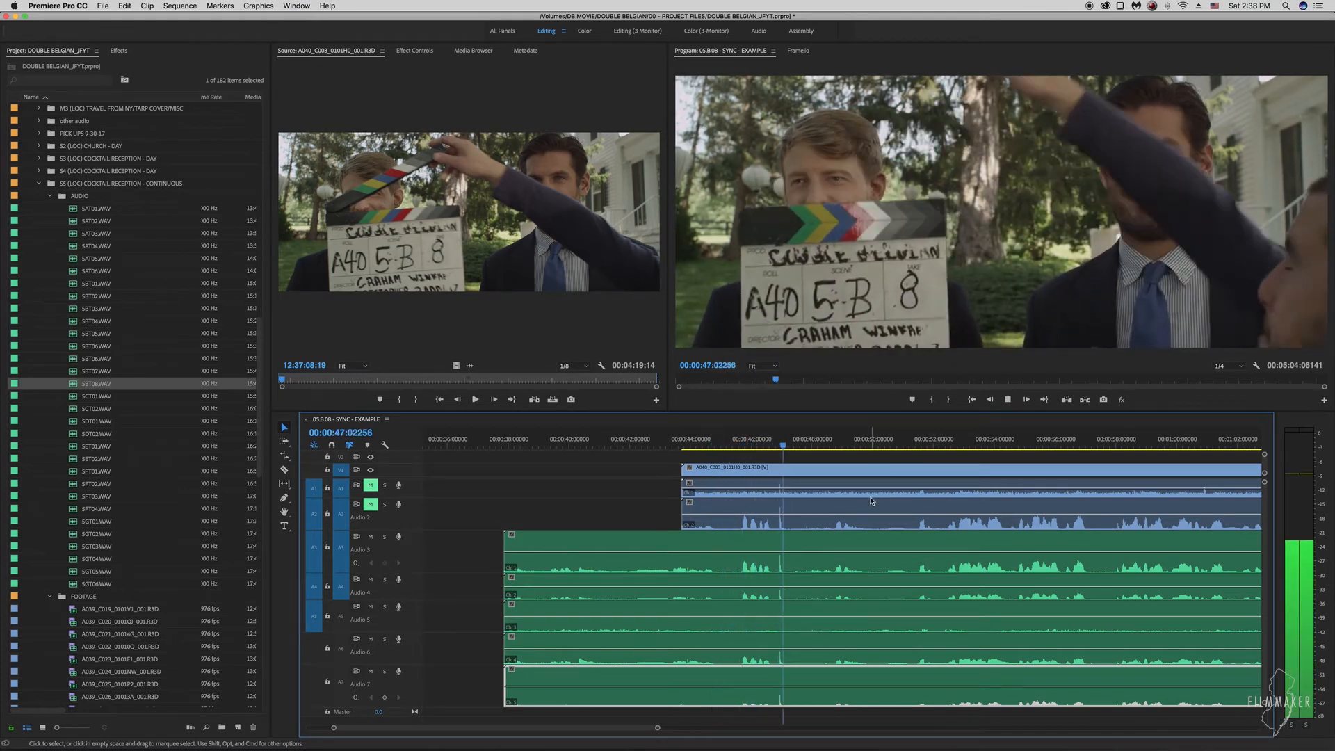
Step: Examine the SBT08 channel waveforms on Audio 3 to Audio 7 along the rest of the take, comparing Audio 5 with the others
{"action": "scroll", "coordinate": [913, 564], "scroll_direction": "right", "scroll_amount": 1}
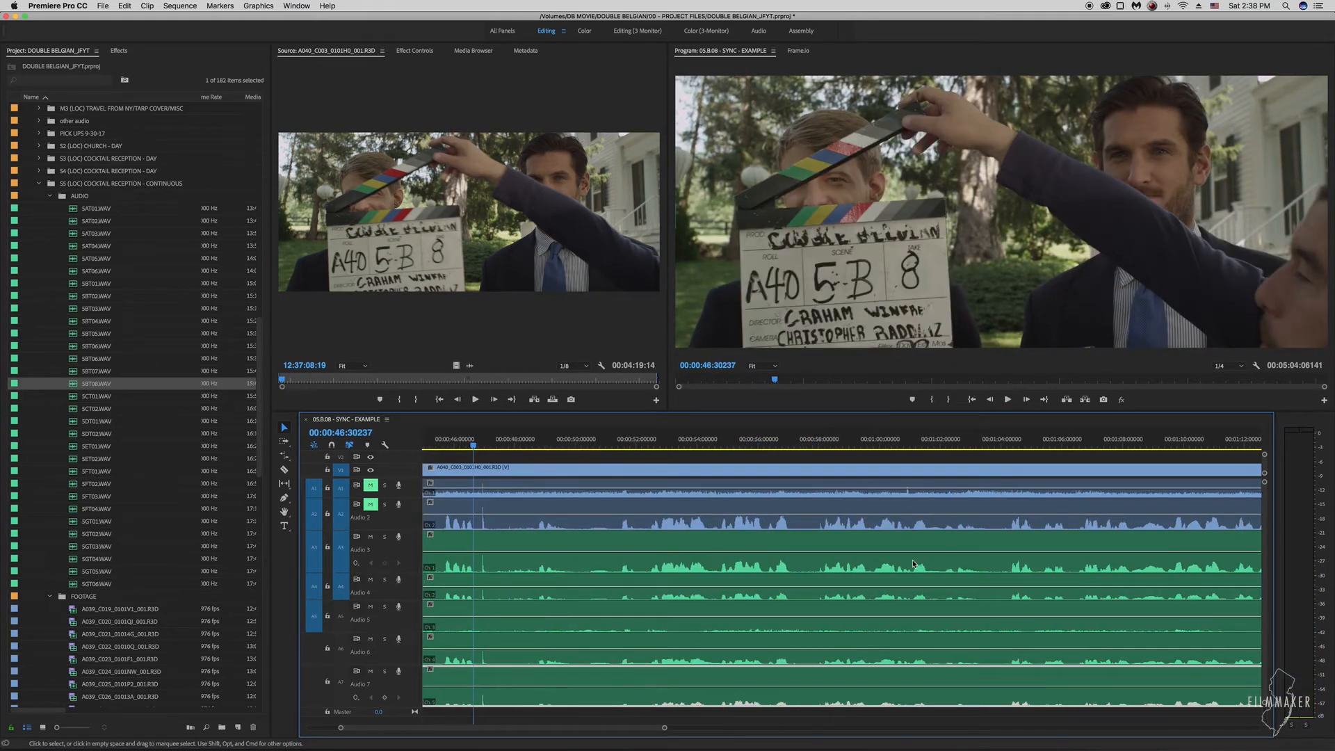
{"action": "scroll", "coordinate": [913, 564], "scroll_direction": "left", "scroll_amount": 1}
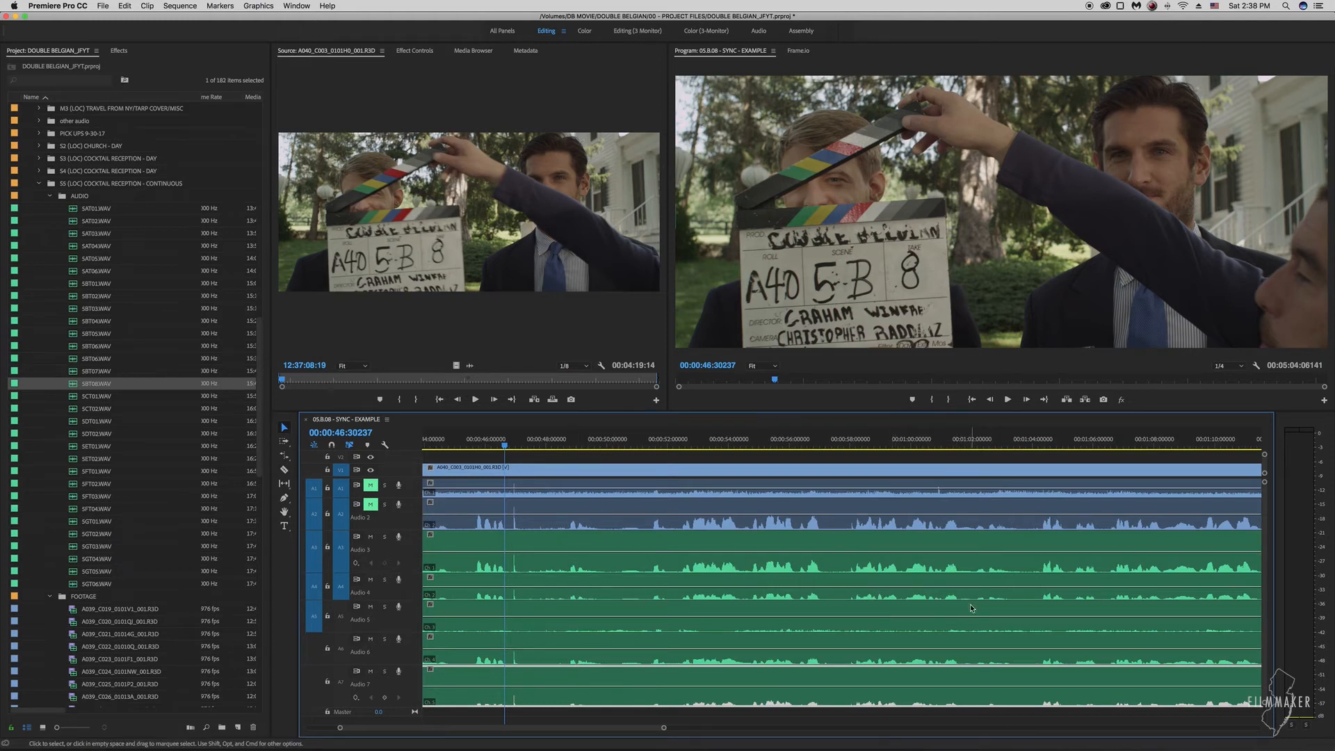
{"action": "left_click", "coordinate": [870, 636]}
{"action": "scroll", "coordinate": [870, 630], "scroll_direction": "right", "scroll_amount": 5}
{"action": "scroll", "coordinate": [870, 631], "scroll_direction": "up", "scroll_amount": 5}
{"action": "scroll", "coordinate": [871, 630], "scroll_direction": "up", "scroll_amount": 1}
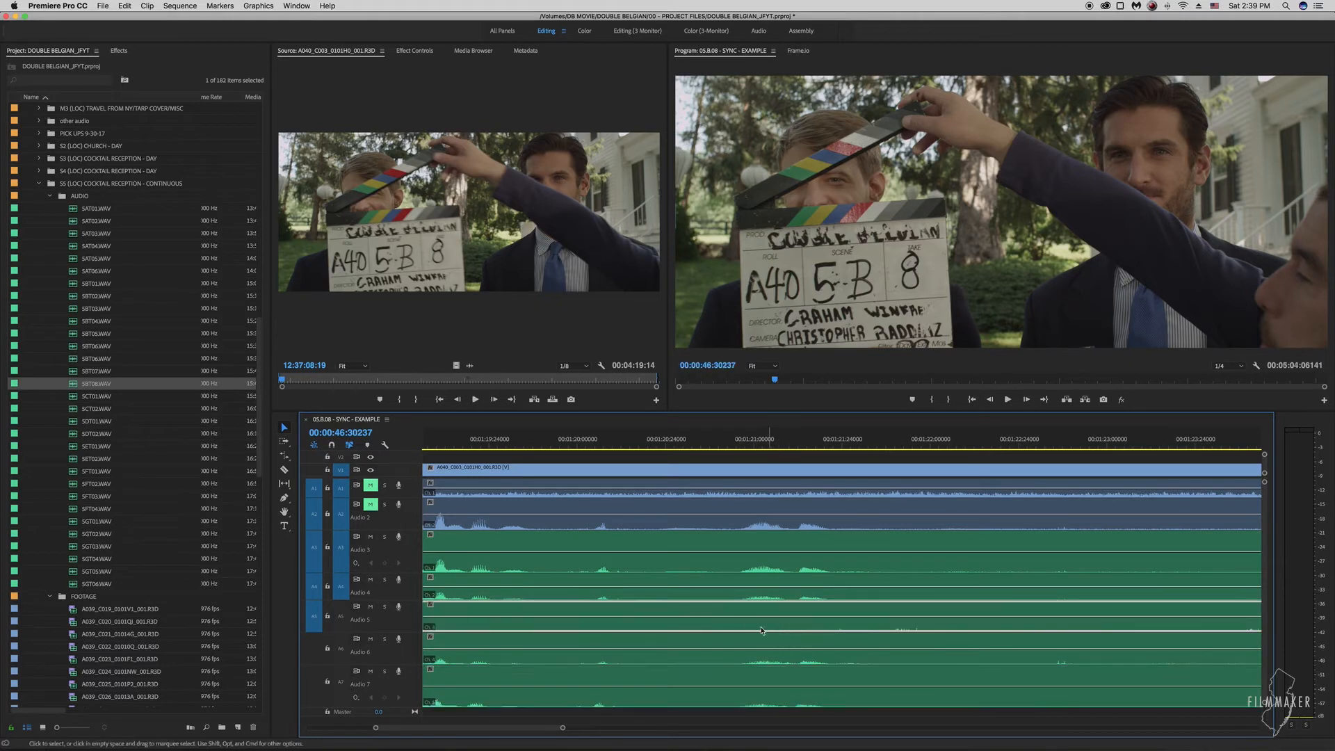
{"action": "scroll", "coordinate": [759, 578], "scroll_direction": "down", "scroll_amount": 2}
{"action": "scroll", "coordinate": [759, 578], "scroll_direction": "down", "scroll_amount": 2}
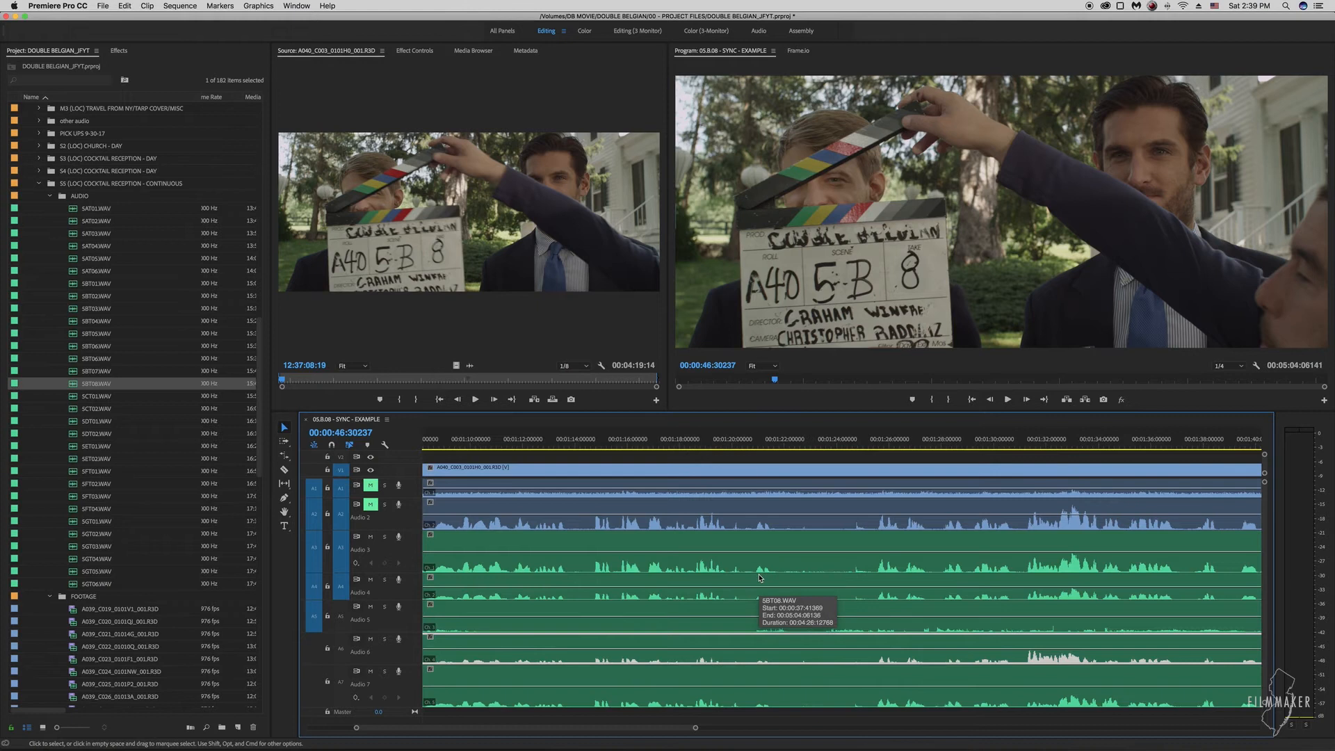
{"action": "scroll", "coordinate": [759, 578], "scroll_direction": "down", "scroll_amount": 2}
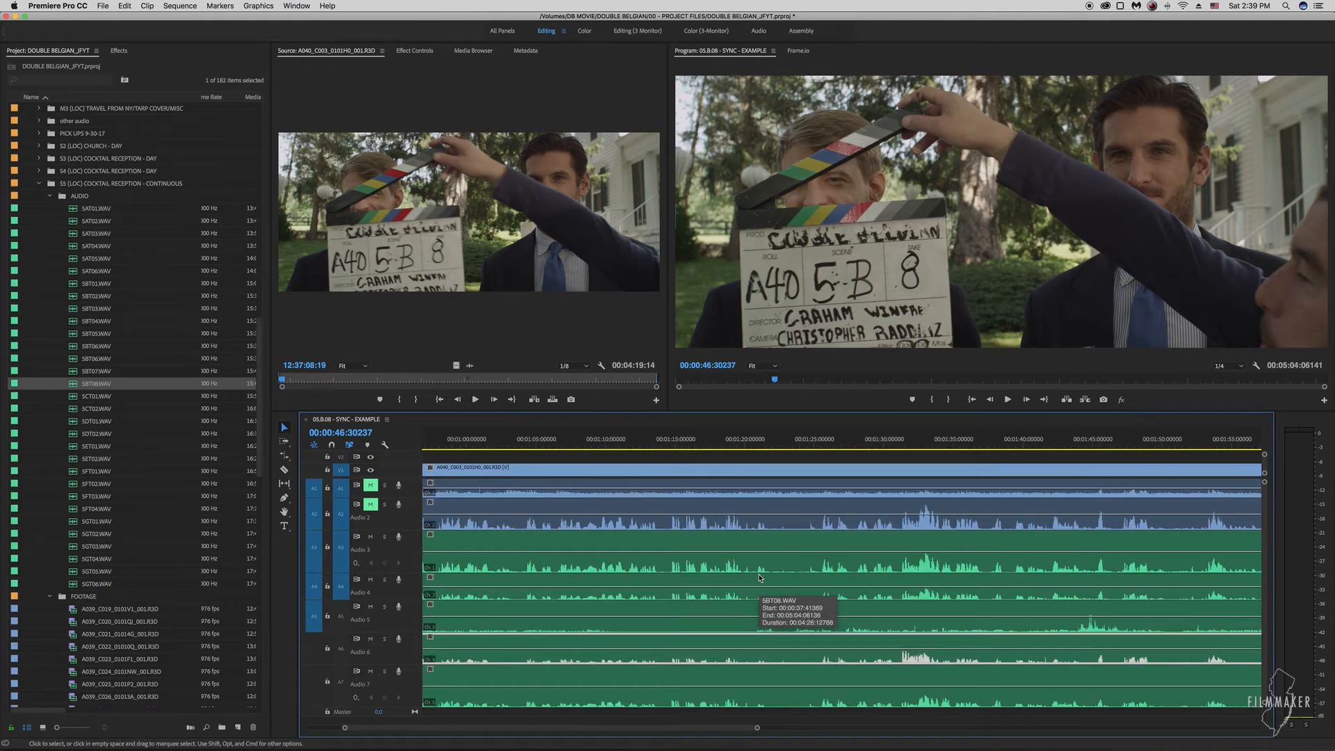
{"action": "scroll", "coordinate": [1048, 615], "scroll_direction": "up", "scroll_amount": 3}
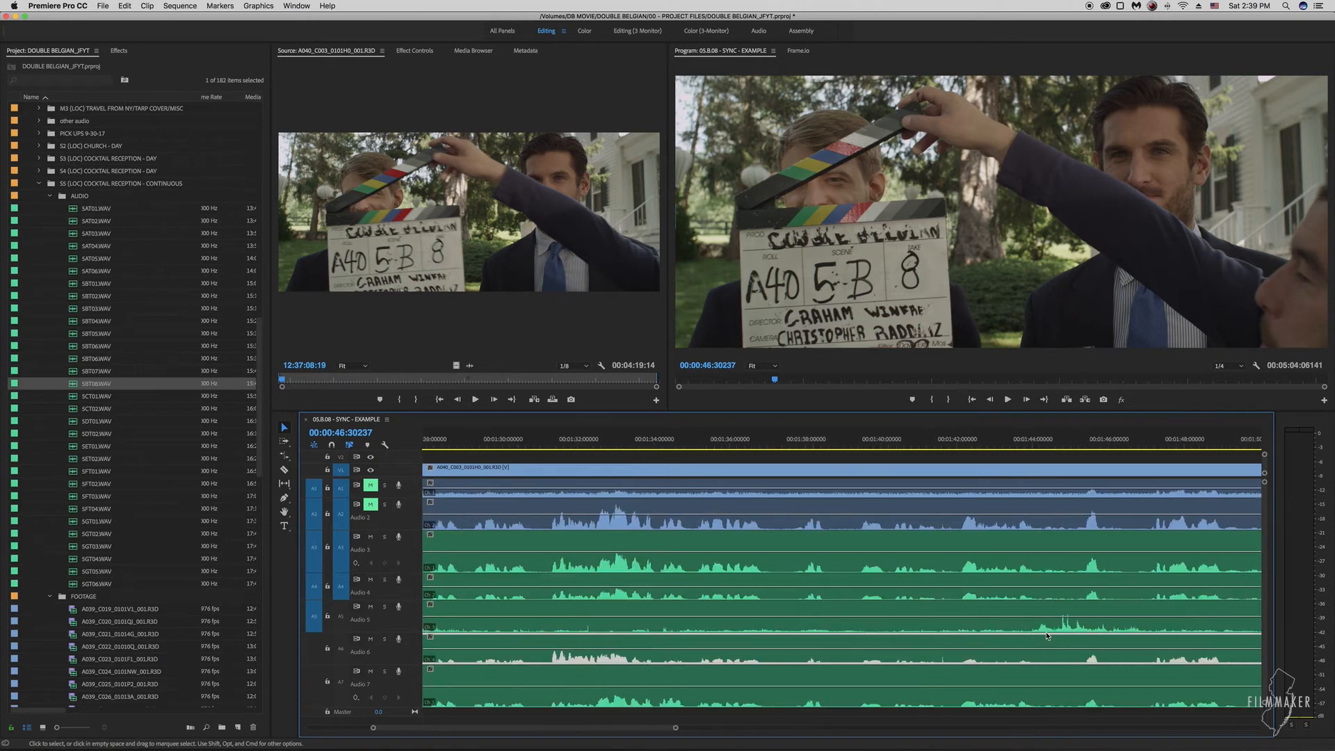
Step: Solo Audio 5, play the sequence through about 00:01:48 to hear that channel's peak, and turn the solo off
{"action": "scroll", "coordinate": [1047, 635], "scroll_direction": "up", "scroll_amount": 3}
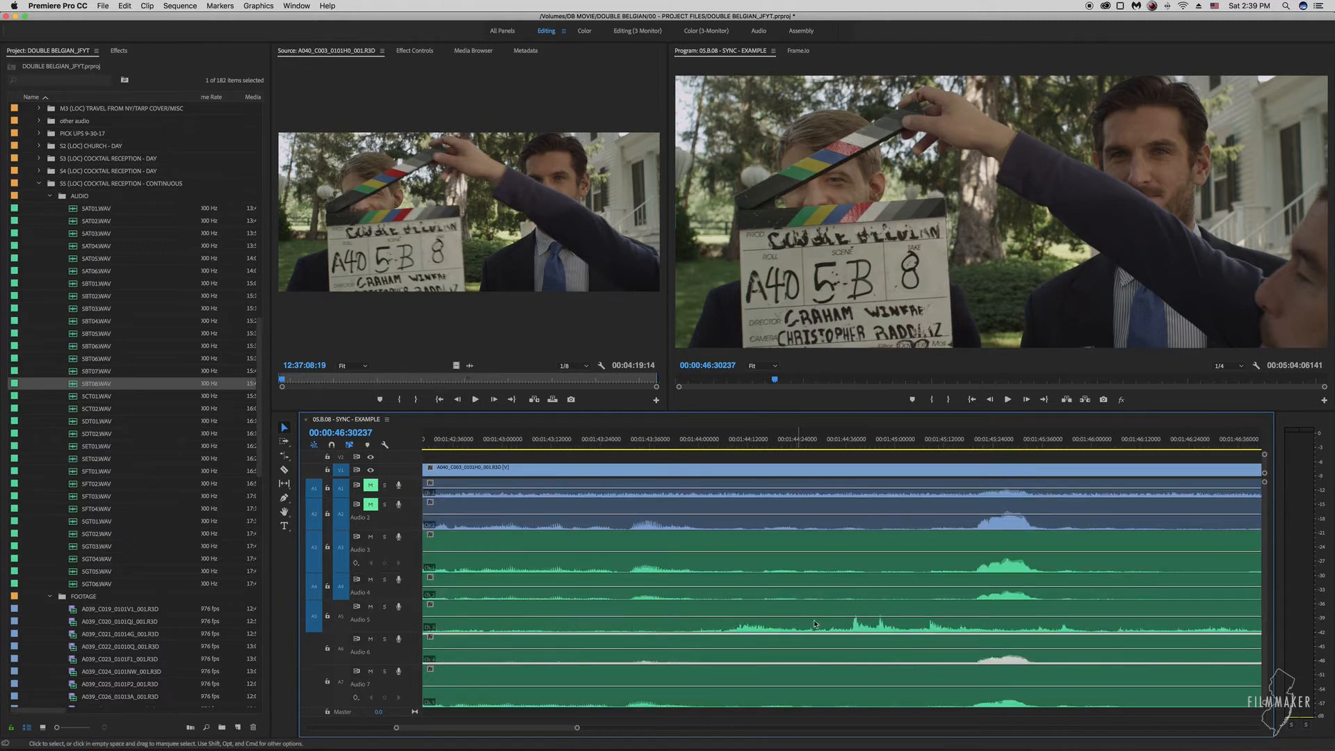
{"action": "scroll", "coordinate": [797, 572], "scroll_direction": "down", "scroll_amount": 3}
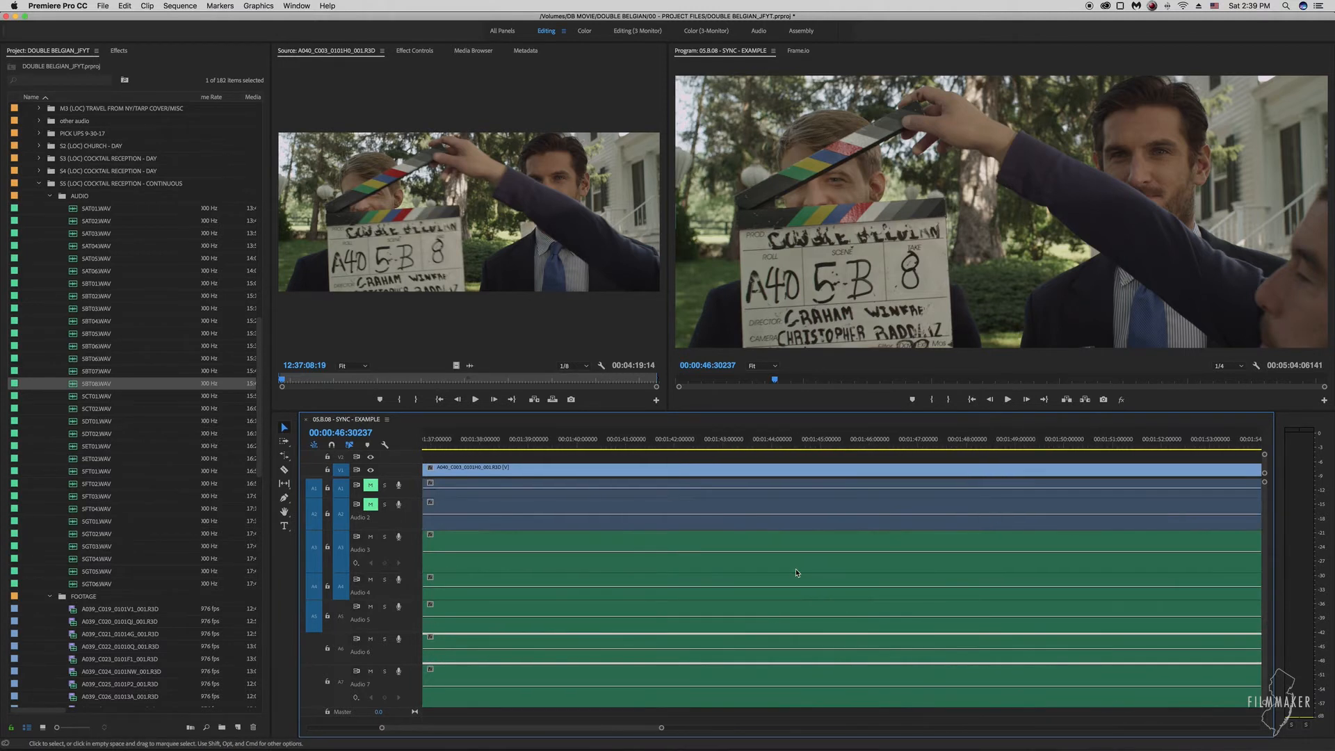
{"action": "scroll", "coordinate": [797, 572], "scroll_direction": "down", "scroll_amount": 3}
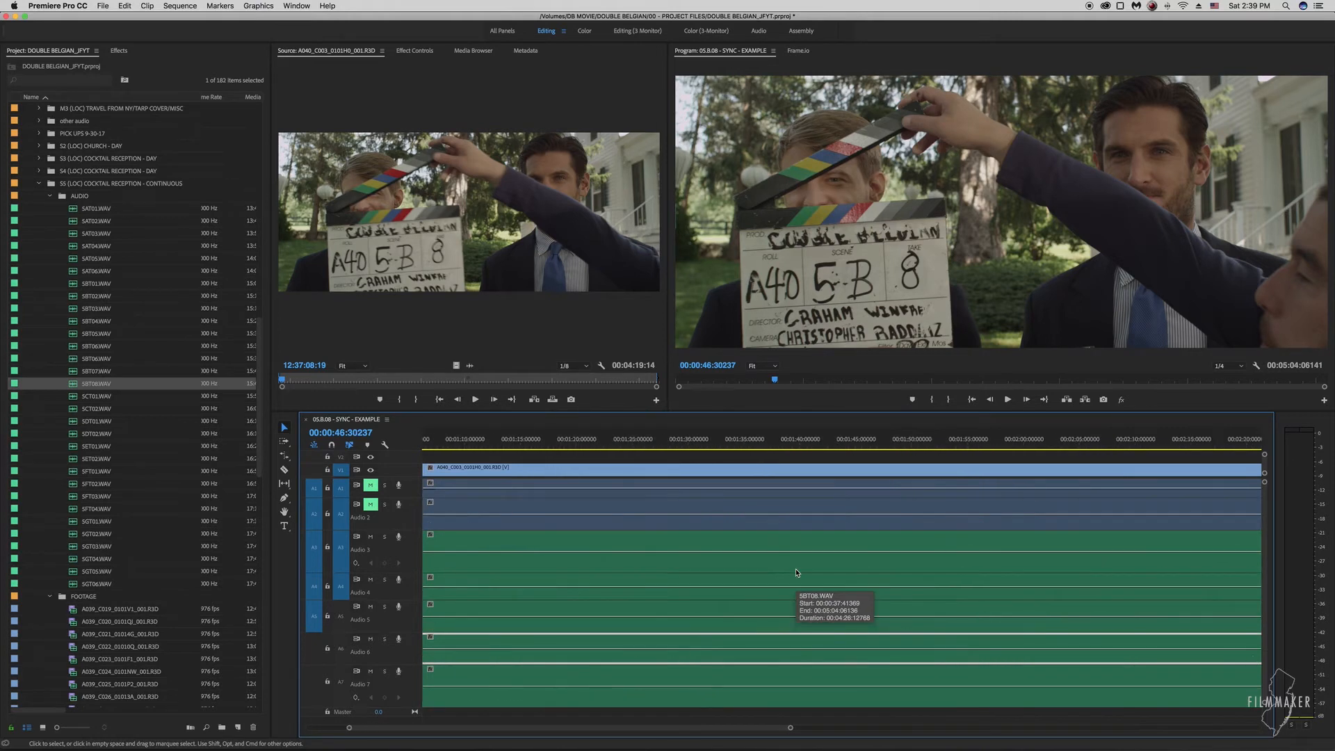
{"action": "scroll", "coordinate": [797, 572], "scroll_direction": "down", "scroll_amount": 1}
{"action": "left_click", "coordinate": [386, 607]}
{"action": "left_click", "coordinate": [808, 445]}
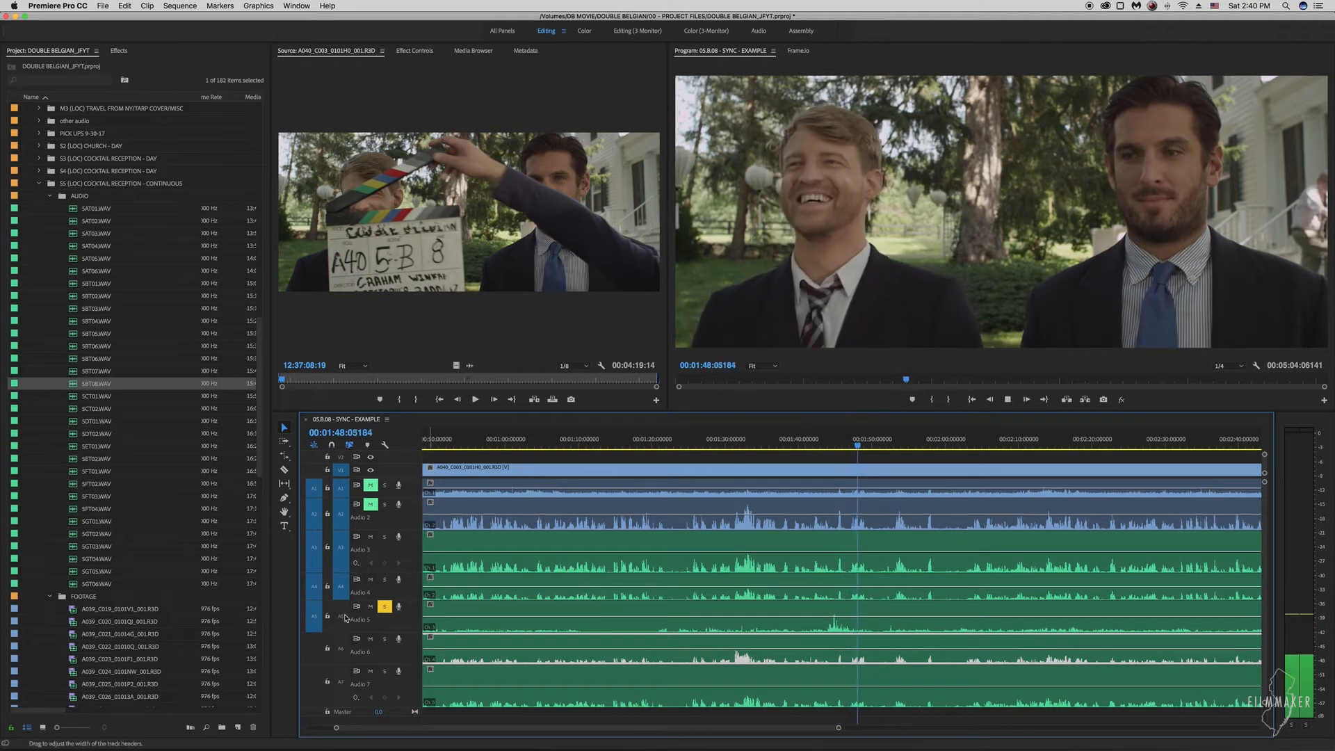
{"action": "key", "text": "space"}
{"action": "left_click", "coordinate": [385, 608]}
Step: Select the A040_C003 camera clip with all SBT08 clips and unlink the camera video from its audio
{"action": "key", "text": "minus"}
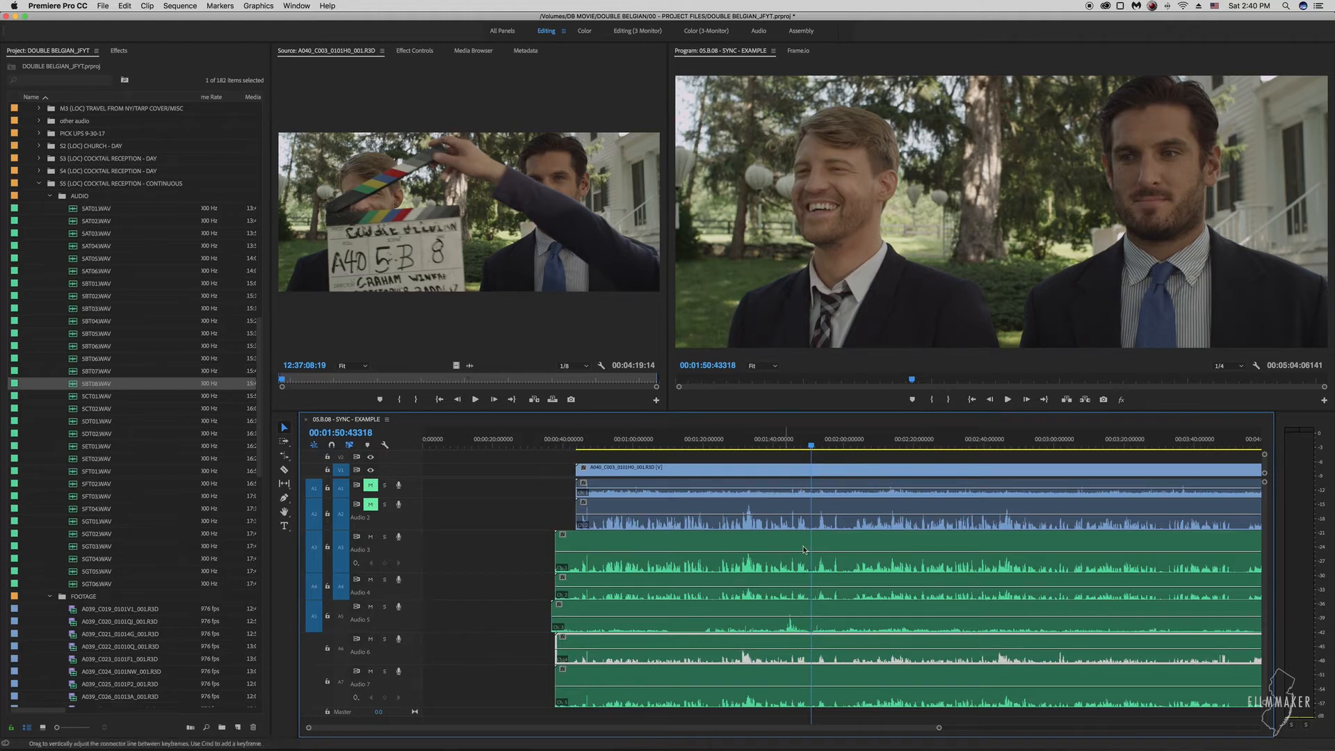
{"action": "left_click_drag", "start_coordinate": [534, 479], "coordinate": [699, 696]}
{"action": "key", "text": "super+l"}
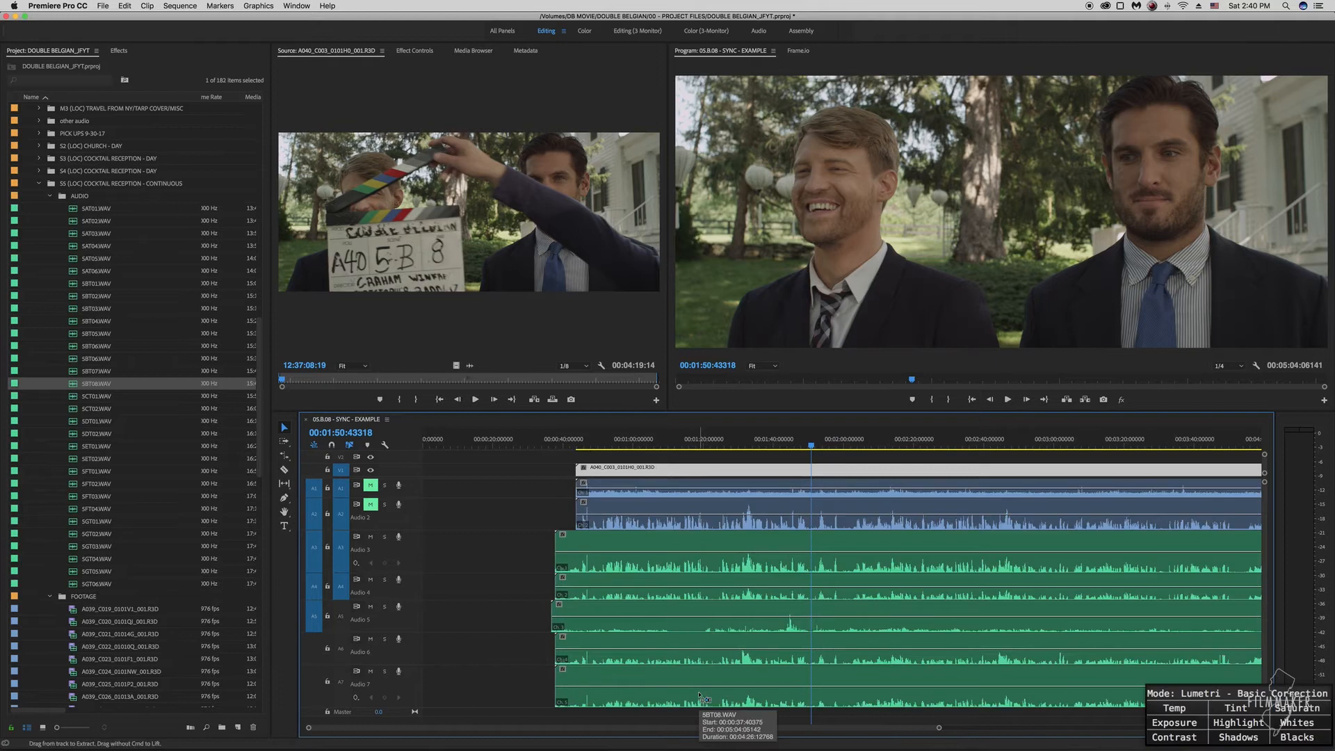
{"action": "left_click", "coordinate": [612, 499]}
{"action": "left_click_drag", "start_coordinate": [544, 477], "coordinate": [712, 716]}
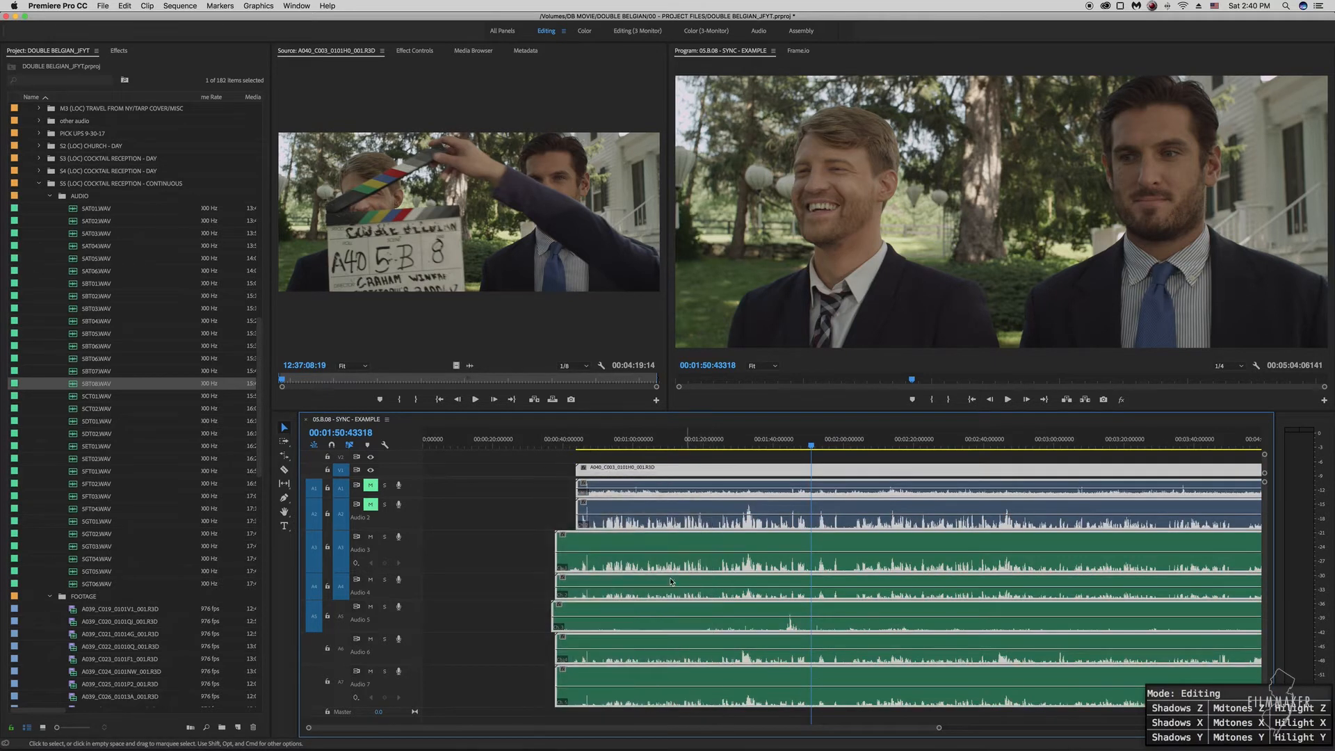
{"action": "left_click_drag", "start_coordinate": [541, 495], "coordinate": [598, 692]}
{"action": "left_click", "coordinate": [529, 613]}
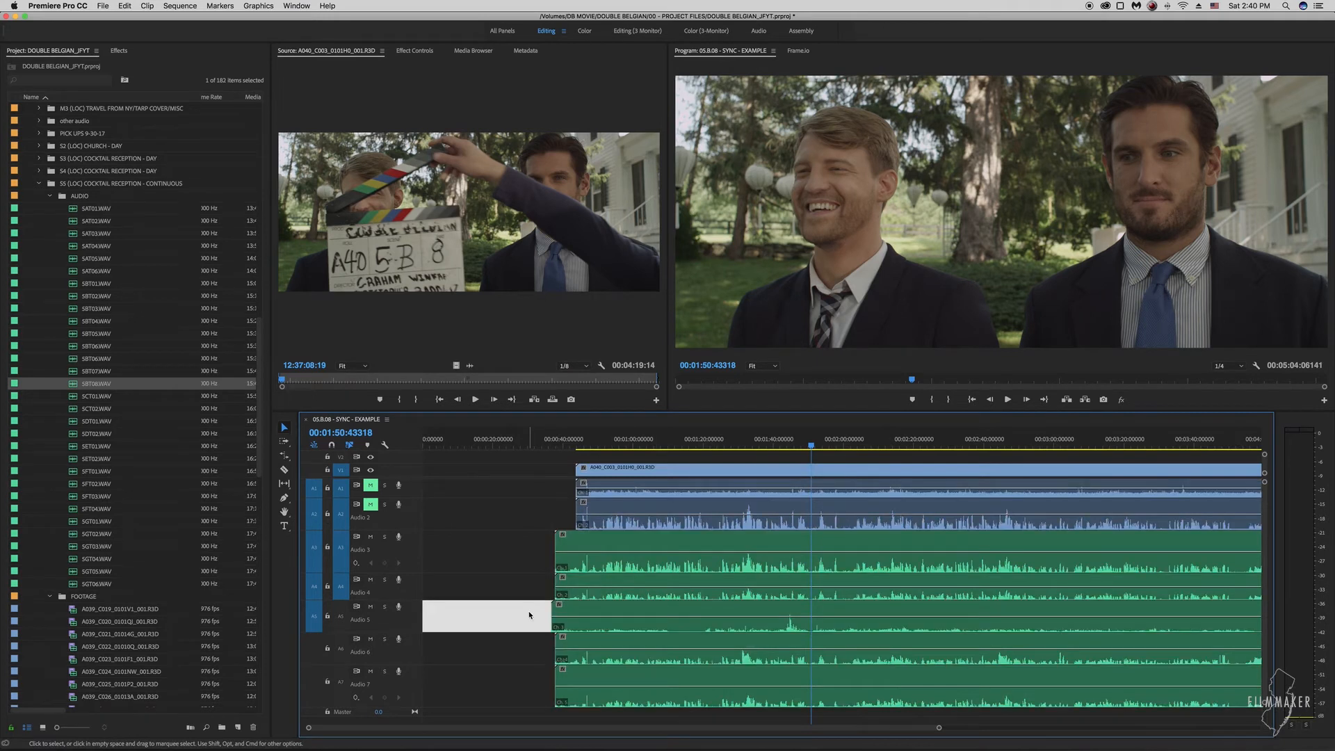
Step: Link the camera clip and all SBT08 clips together and slide them about 3 seconds earlier as one group
{"action": "key", "text": "super+a"}
{"action": "left_click_drag", "start_coordinate": [689, 579], "coordinate": [633, 573]}
{"action": "left_click", "coordinate": [525, 480]}
{"action": "key", "text": "super+a"}
Step: Split all clips at 00:00:48:29527, delete the slate portion before the cut, and close the gap at the sequence start
{"action": "left_click_drag", "start_coordinate": [632, 444], "coordinate": [595, 442]}
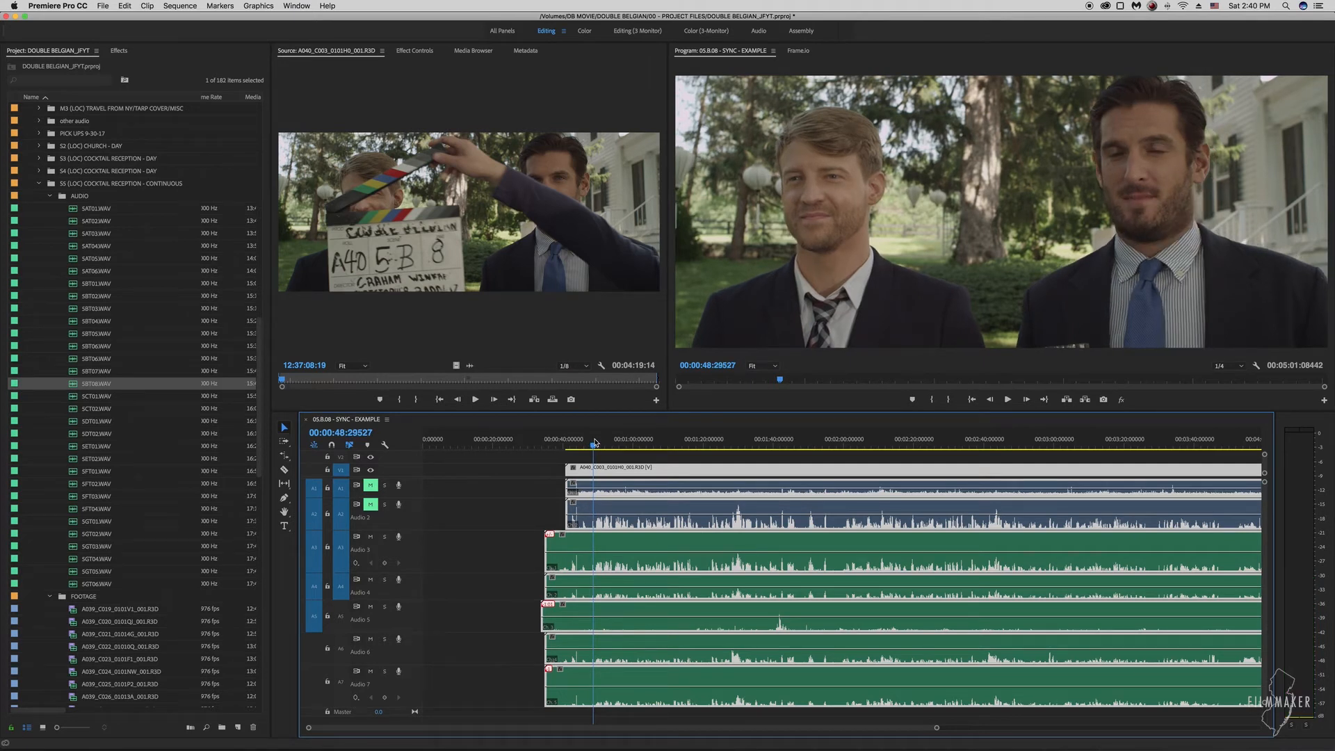
{"action": "key", "text": "super+k"}
{"action": "key", "text": "Delete"}
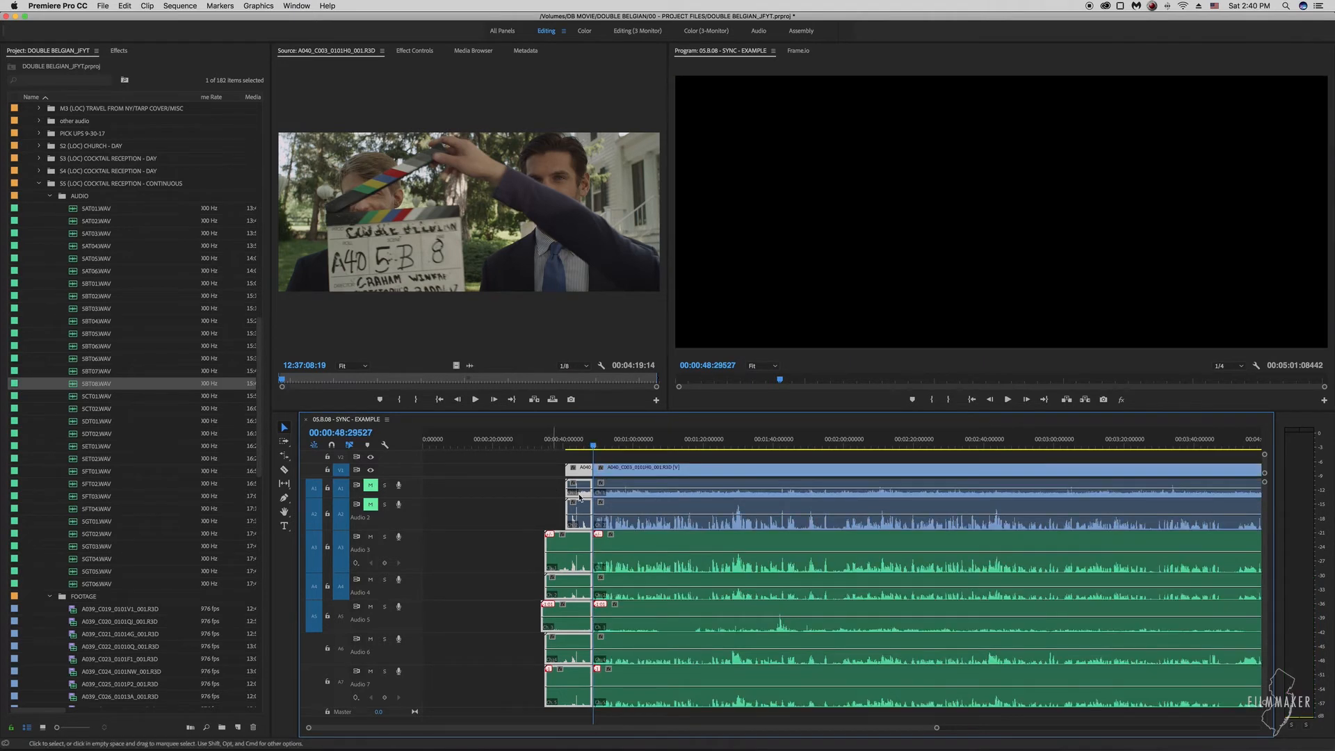
{"action": "left_click", "coordinate": [523, 488]}
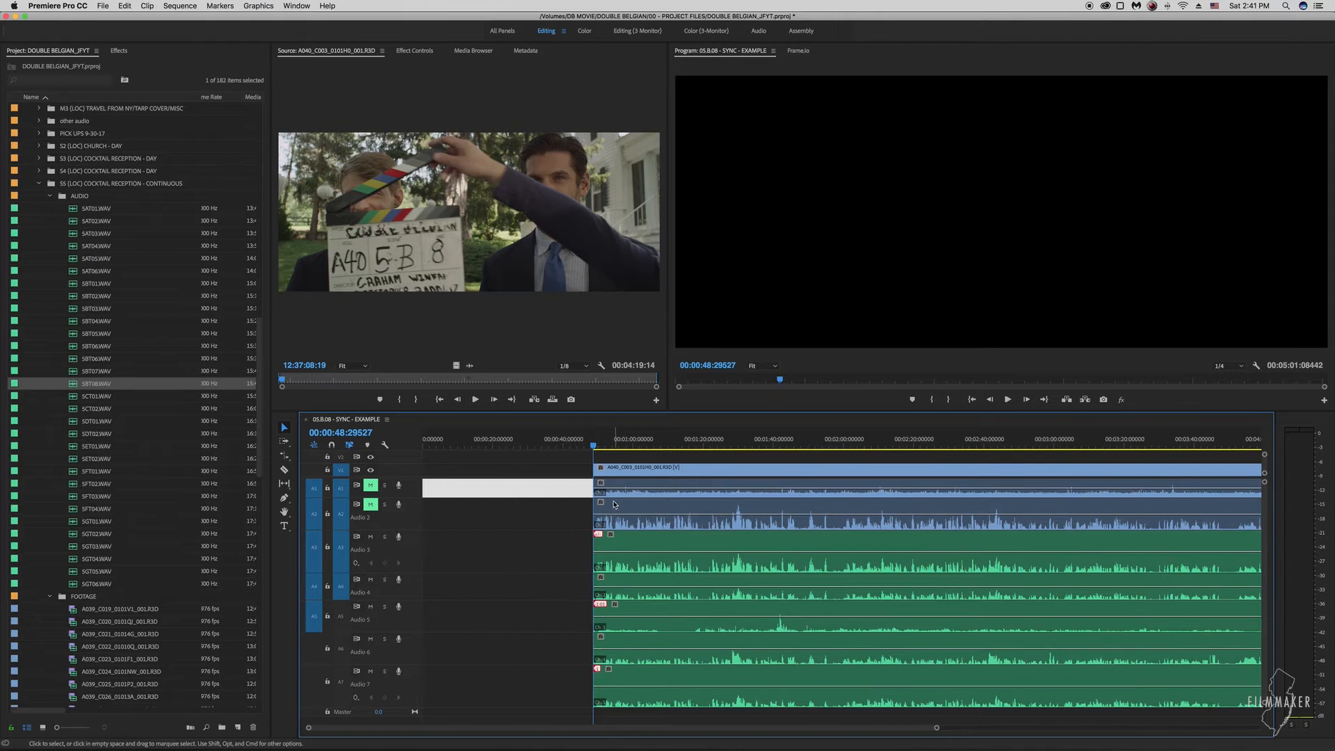
{"action": "key", "text": "Delete"}
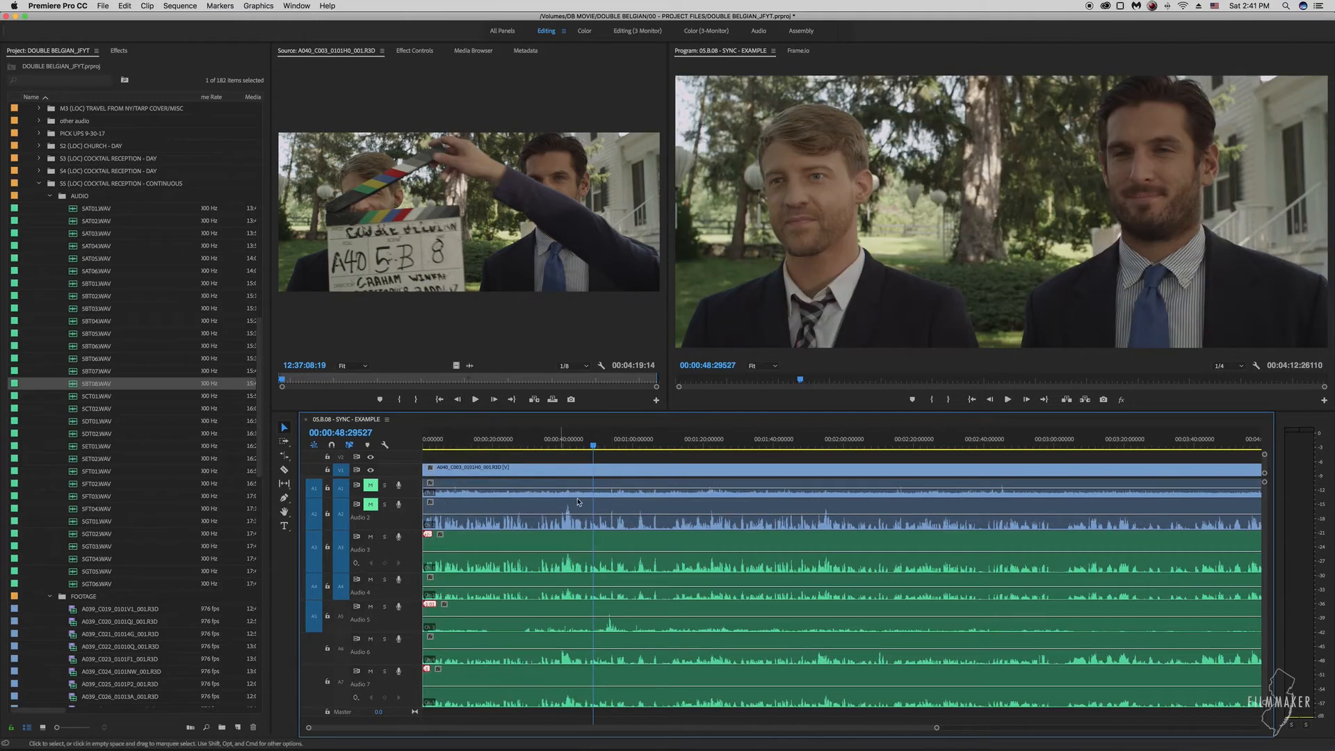
Step: Try replacing the camera audio by unlinking all clips, moving the SBT08 clips up onto Audio 1 to Audio 5, and relinking everything
{"action": "key", "text": "minus"}
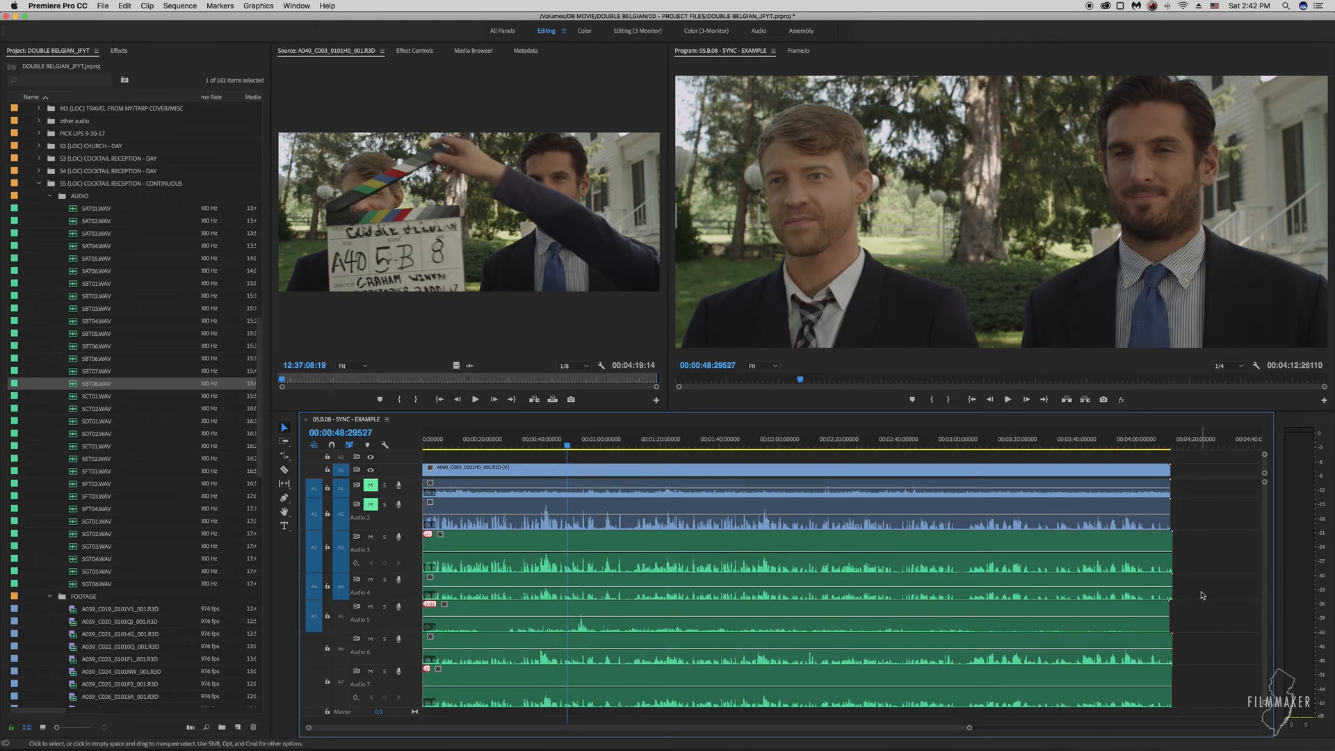
{"action": "key", "text": "equal"}
{"action": "key", "text": "backslash"}
{"action": "key", "text": "super+a"}
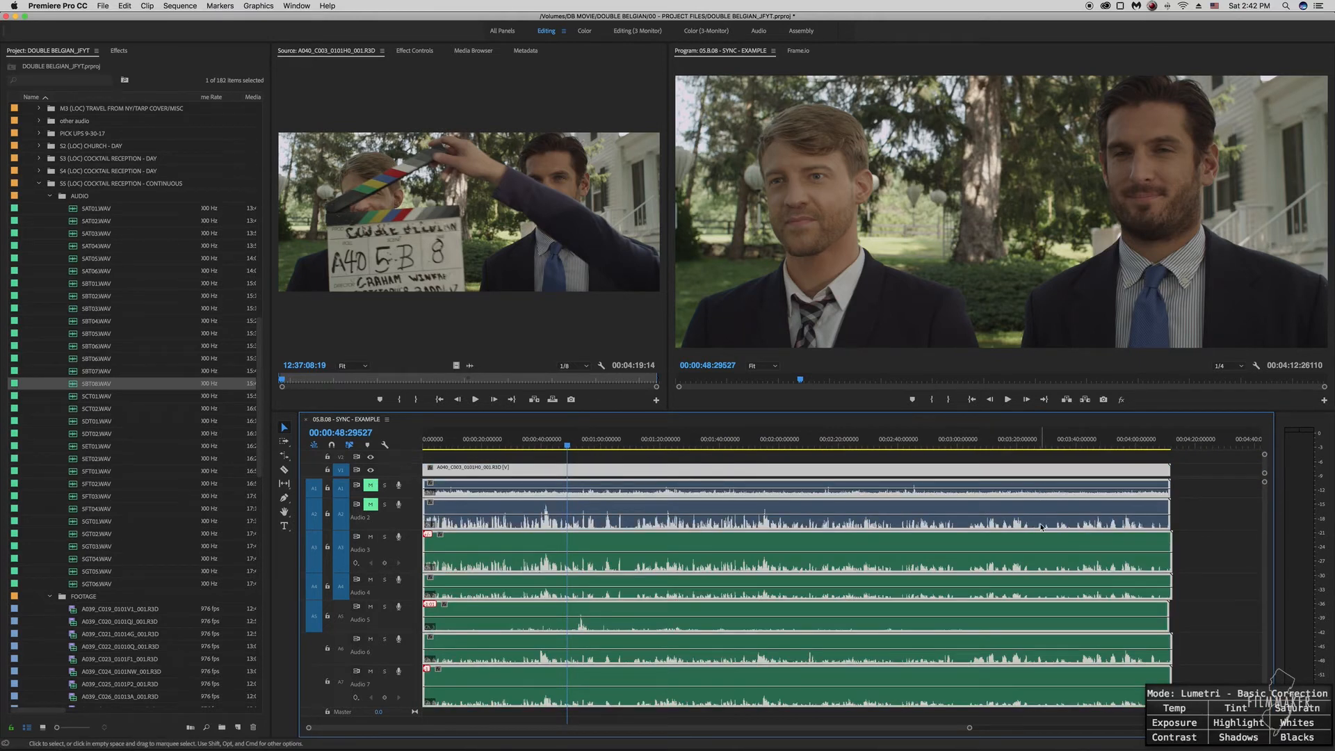
{"action": "left_click_drag", "start_coordinate": [1214, 553], "coordinate": [1021, 678]}
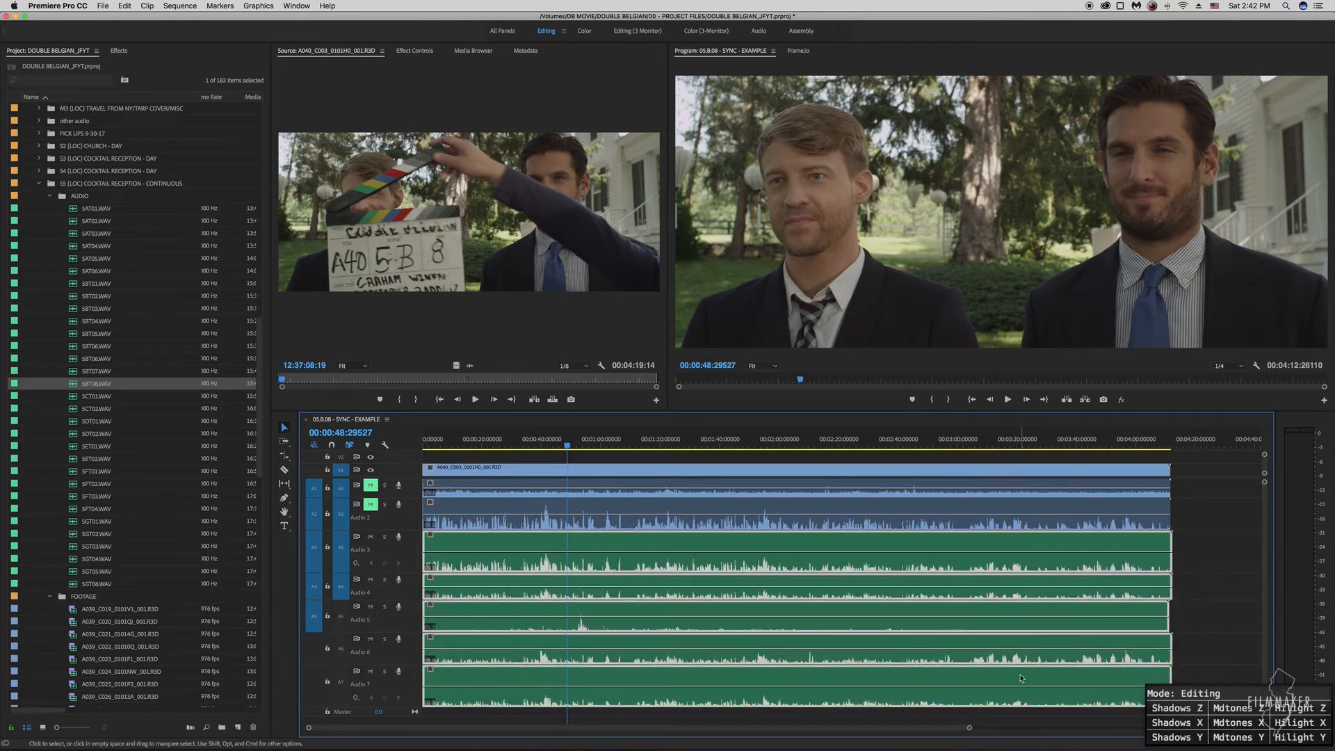
{"action": "left_click_drag", "start_coordinate": [1000, 544], "coordinate": [1003, 491]}
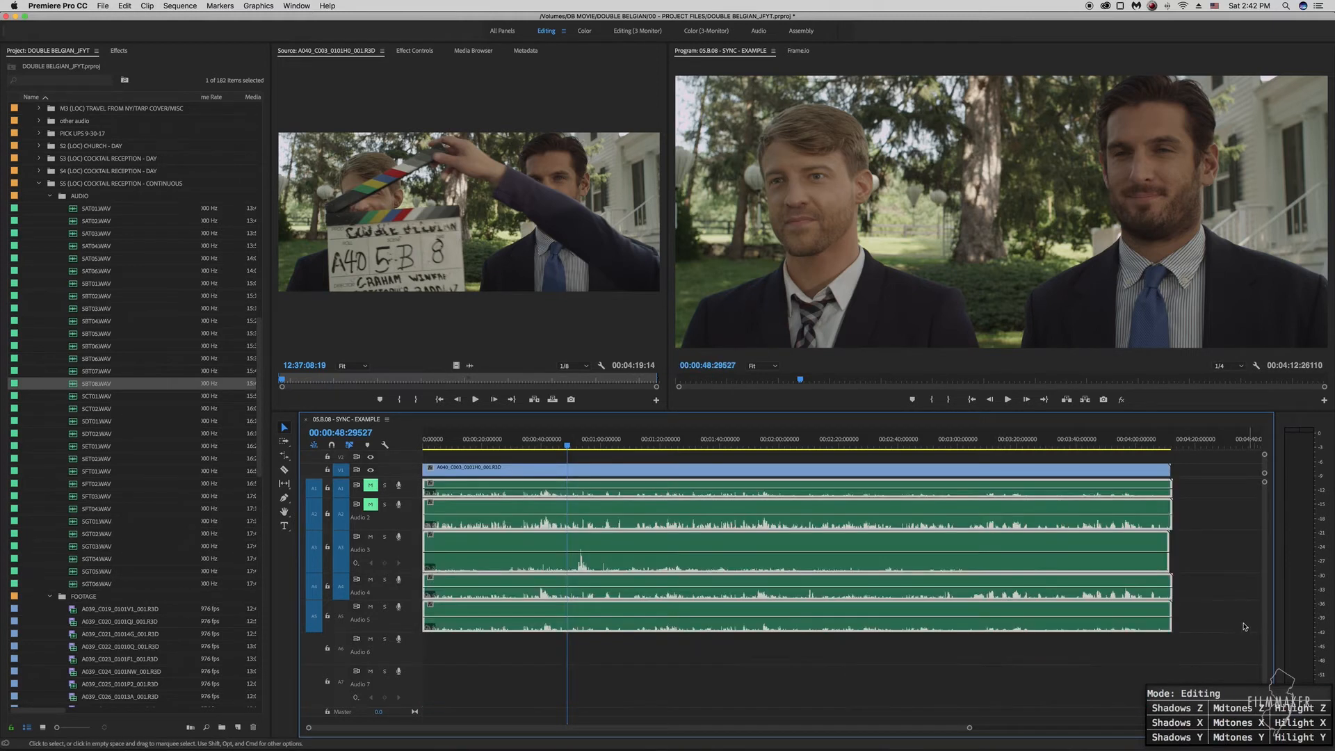
{"action": "key", "text": "super+a"}
{"action": "key", "text": "super+l"}
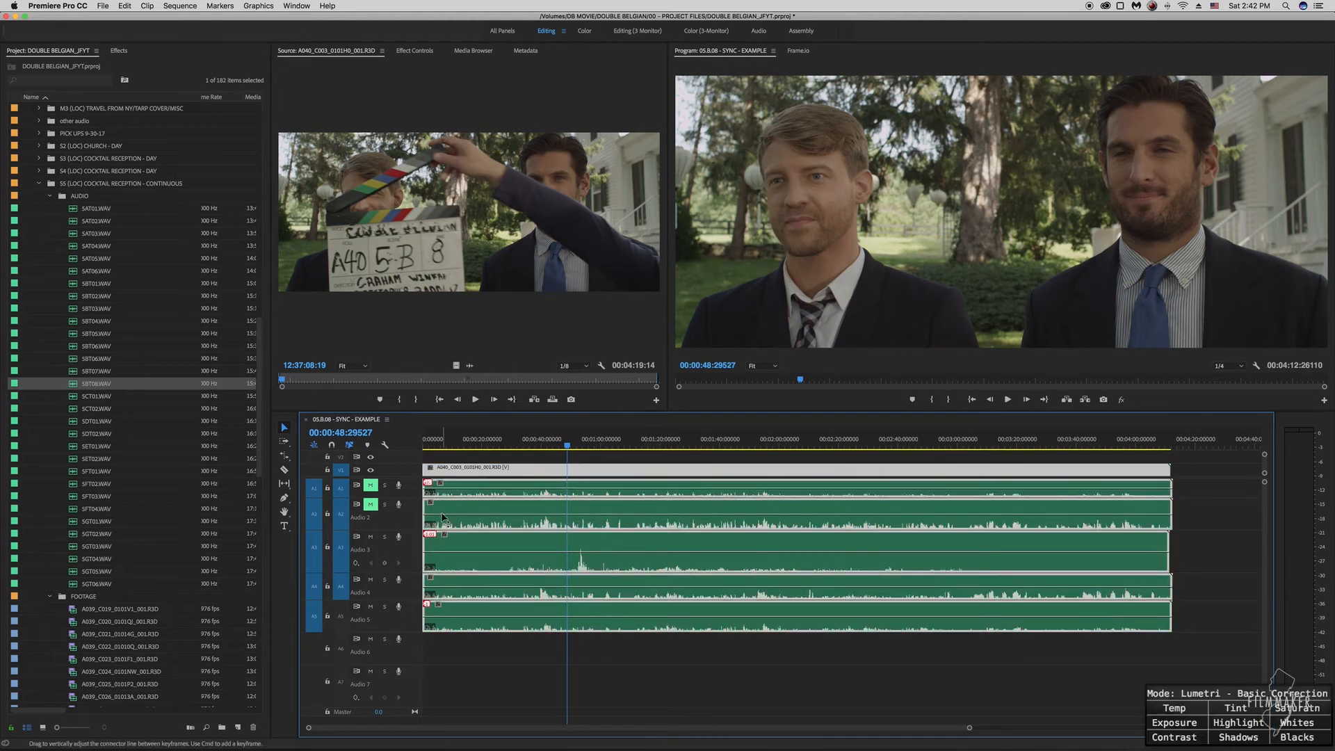
Step: Unmute Audio 1 and Audio 2, and undo the replacement of the camera audio with the SBT08 clips
{"action": "left_click", "coordinate": [374, 490]}
{"action": "key", "text": "super+a"}
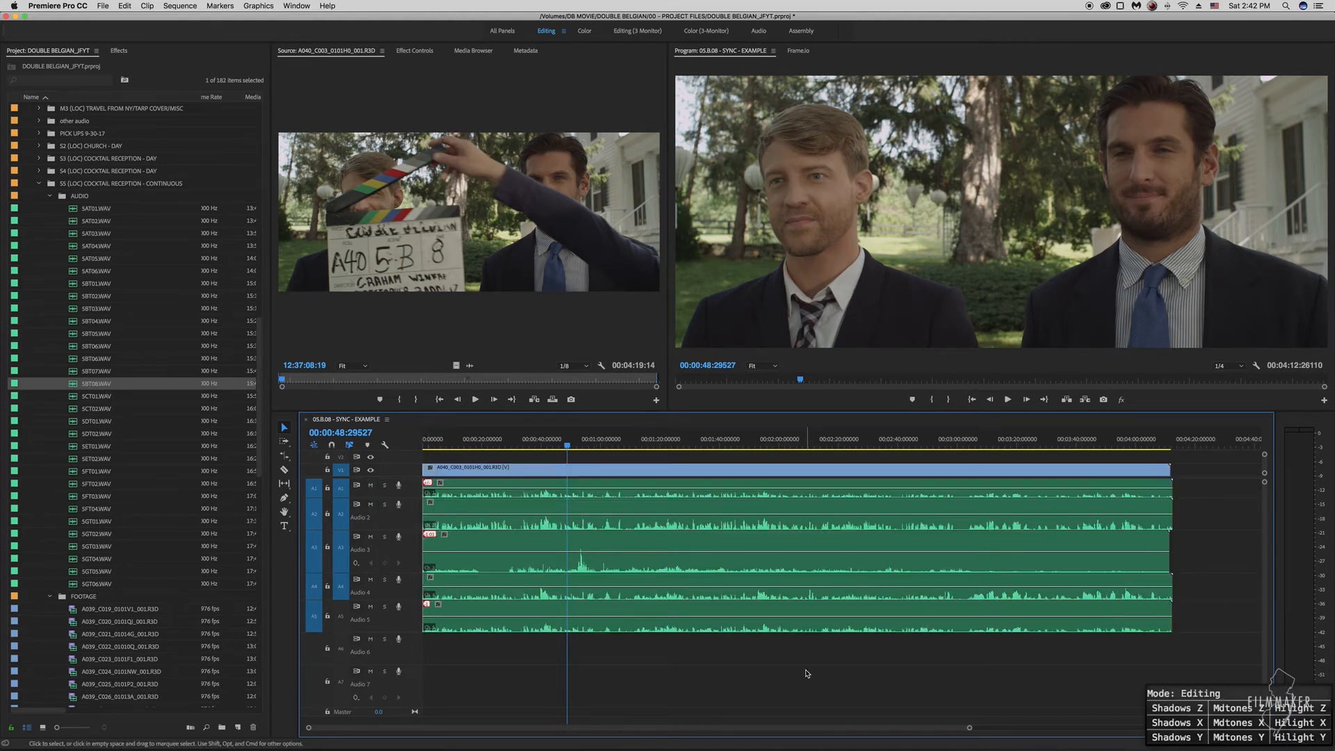
{"action": "key", "text": "super+z"}
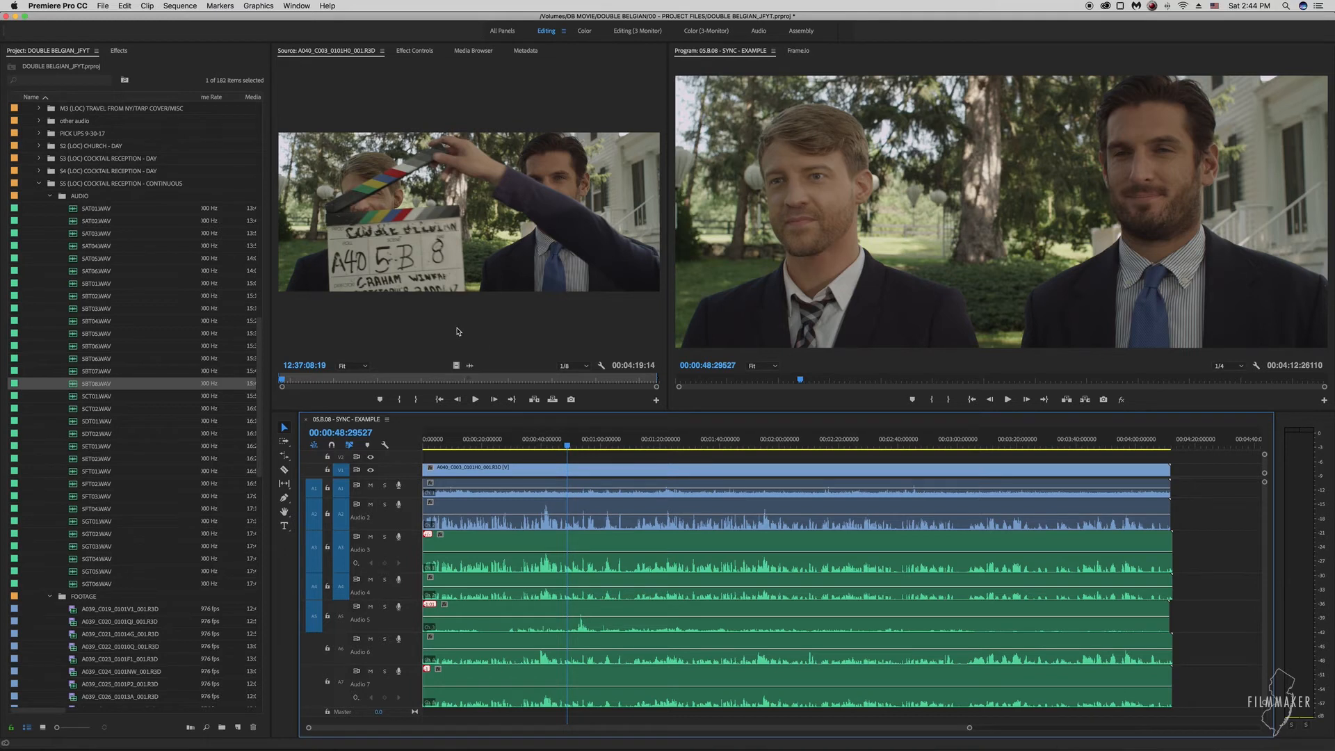
Step: Collapse the AUDIO bin and the S5 [LOC] COCKTAIL RECEPTION - CONTINUOUS bin, and go to the scene 05 SYNCS bin
{"action": "left_click", "coordinate": [50, 195]}
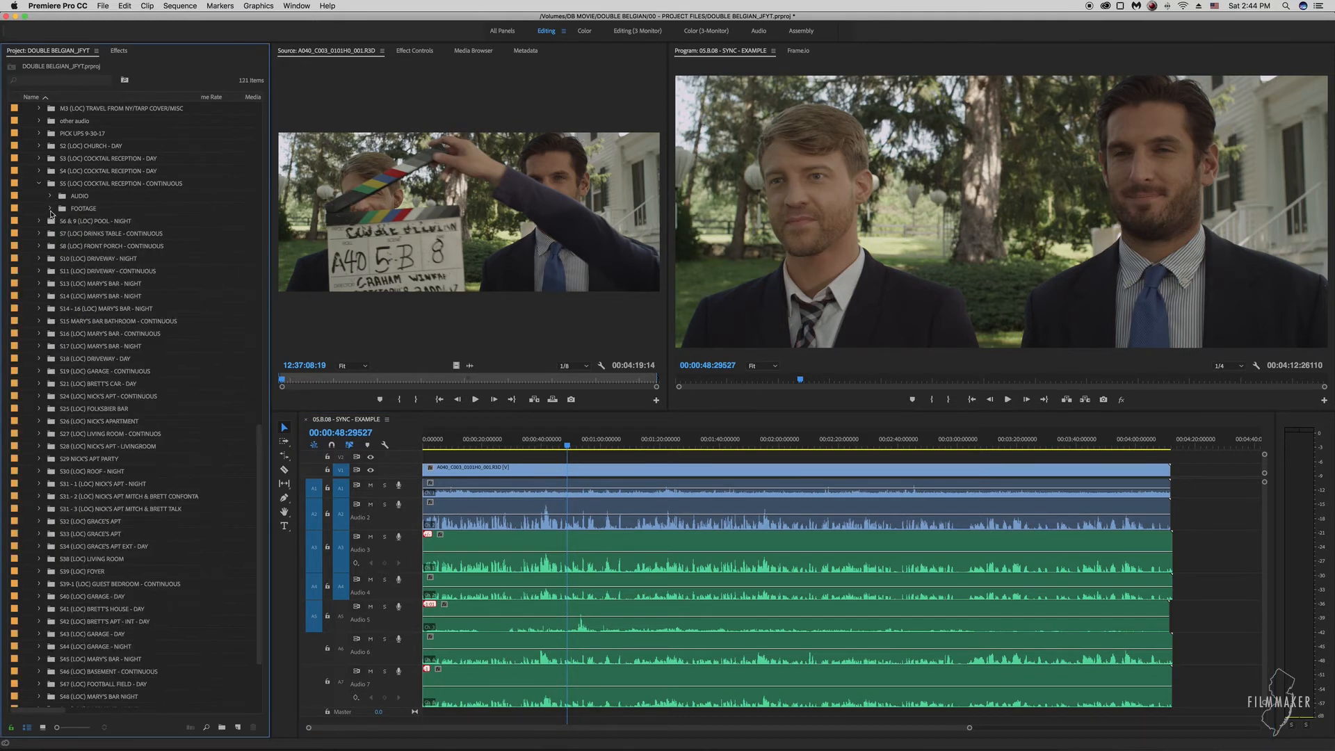
{"action": "left_click", "coordinate": [38, 183]}
{"action": "scroll", "coordinate": [107, 314], "scroll_direction": "up", "scroll_amount": 5}
{"action": "scroll", "coordinate": [108, 314], "scroll_direction": "up", "scroll_amount": 4}
Step: Open the sync sequences 05.A.03, 05.B.01, 05.B.03, 05.C.01 and 05.B.04 to review their track layouts
{"action": "left_click", "coordinate": [98, 221]}
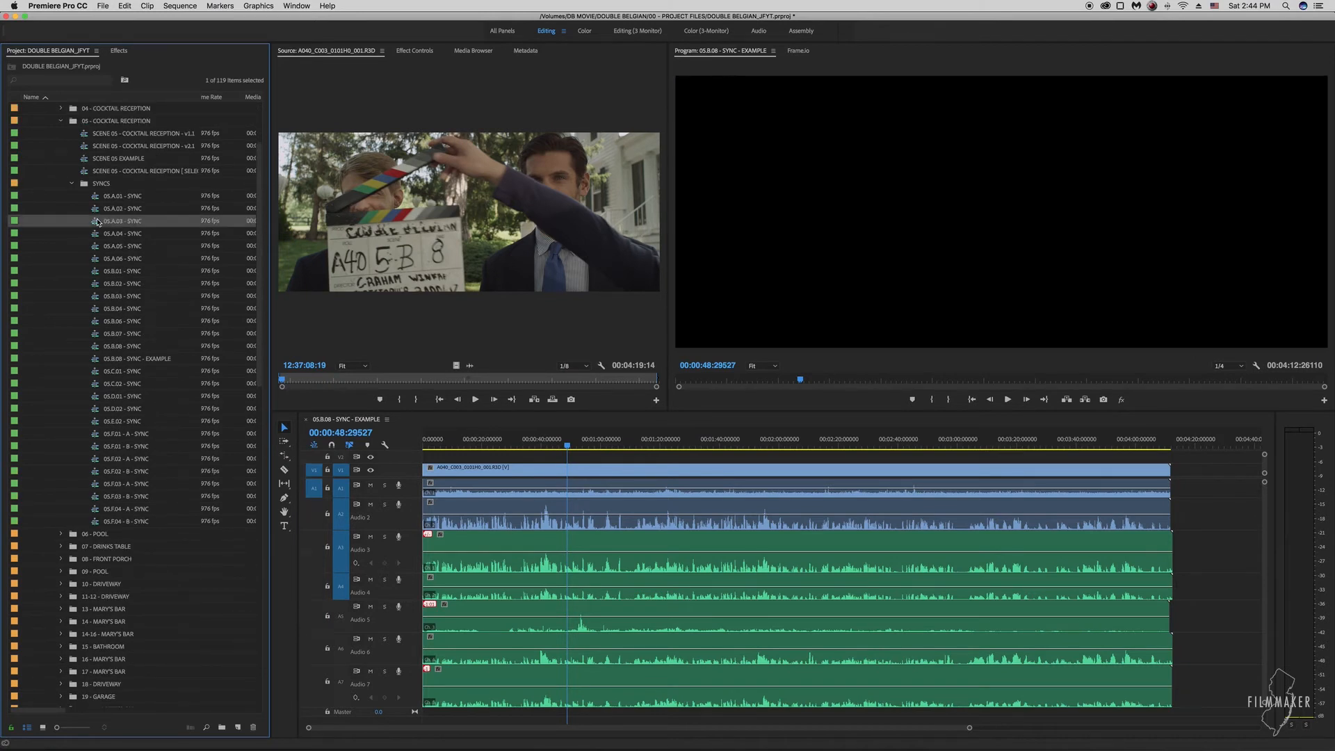
{"action": "double_click", "coordinate": [98, 221]}
{"action": "double_click", "coordinate": [96, 271]}
{"action": "left_click", "coordinate": [94, 301]}
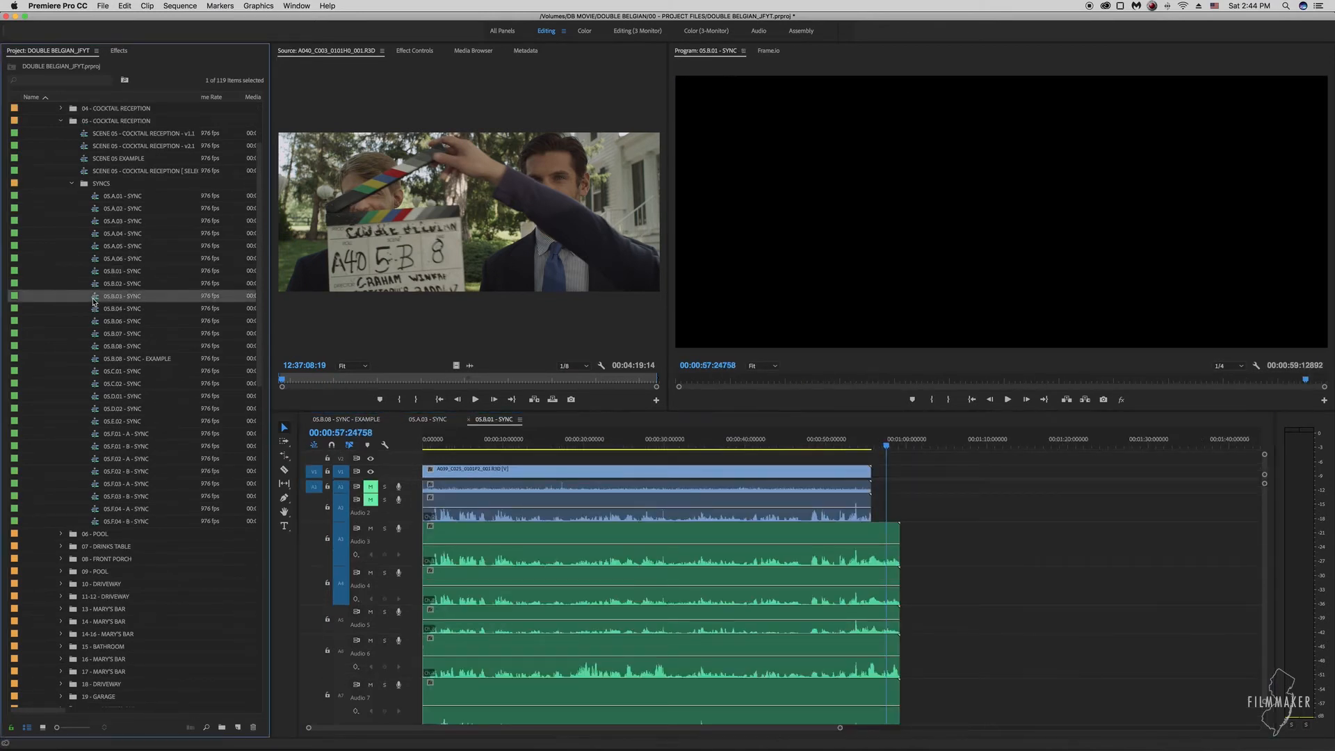
{"action": "double_click", "coordinate": [93, 296]}
{"action": "double_click", "coordinate": [101, 371]}
{"action": "double_click", "coordinate": [97, 309]}
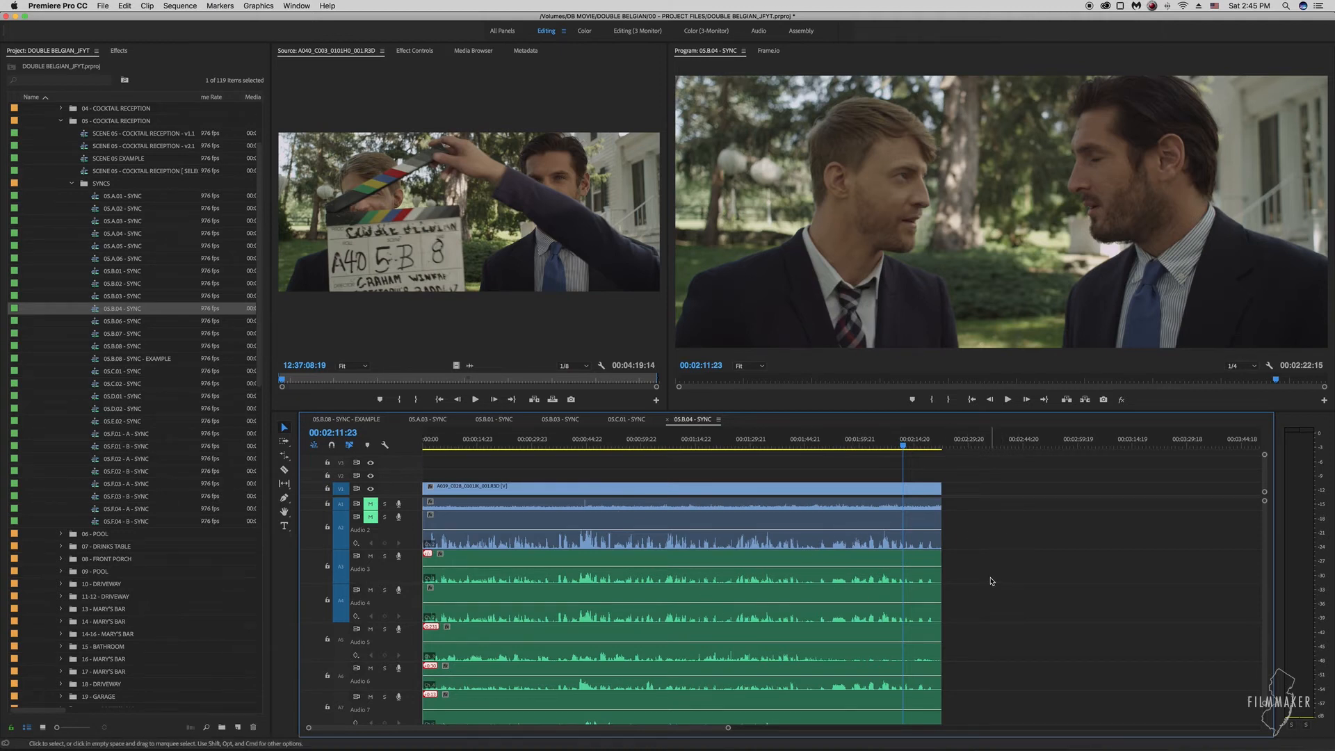
Step: Collapse the SYNCS bin and open the SCENE 05 - COCKTAIL RECEPTION [ SELECTS ] sequence, showing its full length
{"action": "left_click", "coordinate": [99, 215]}
{"action": "left_click", "coordinate": [73, 185]}
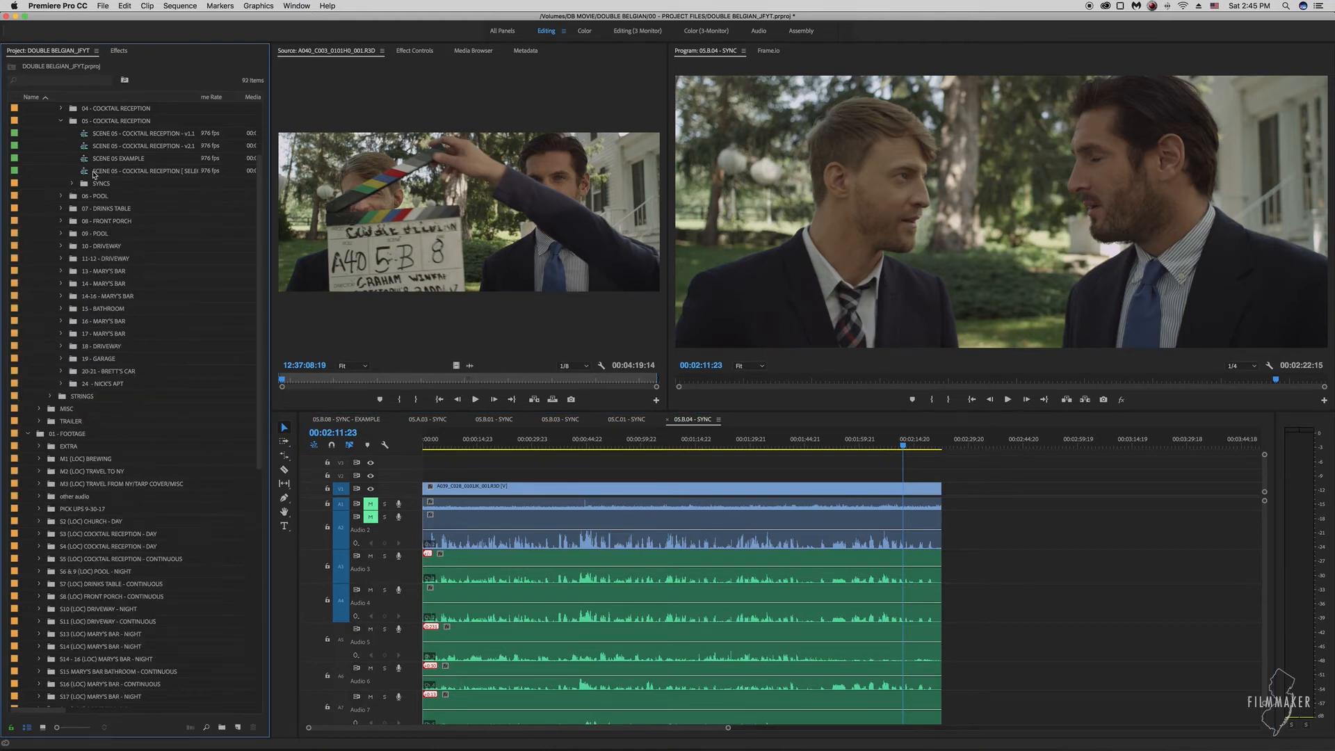
{"action": "double_click", "coordinate": [86, 174]}
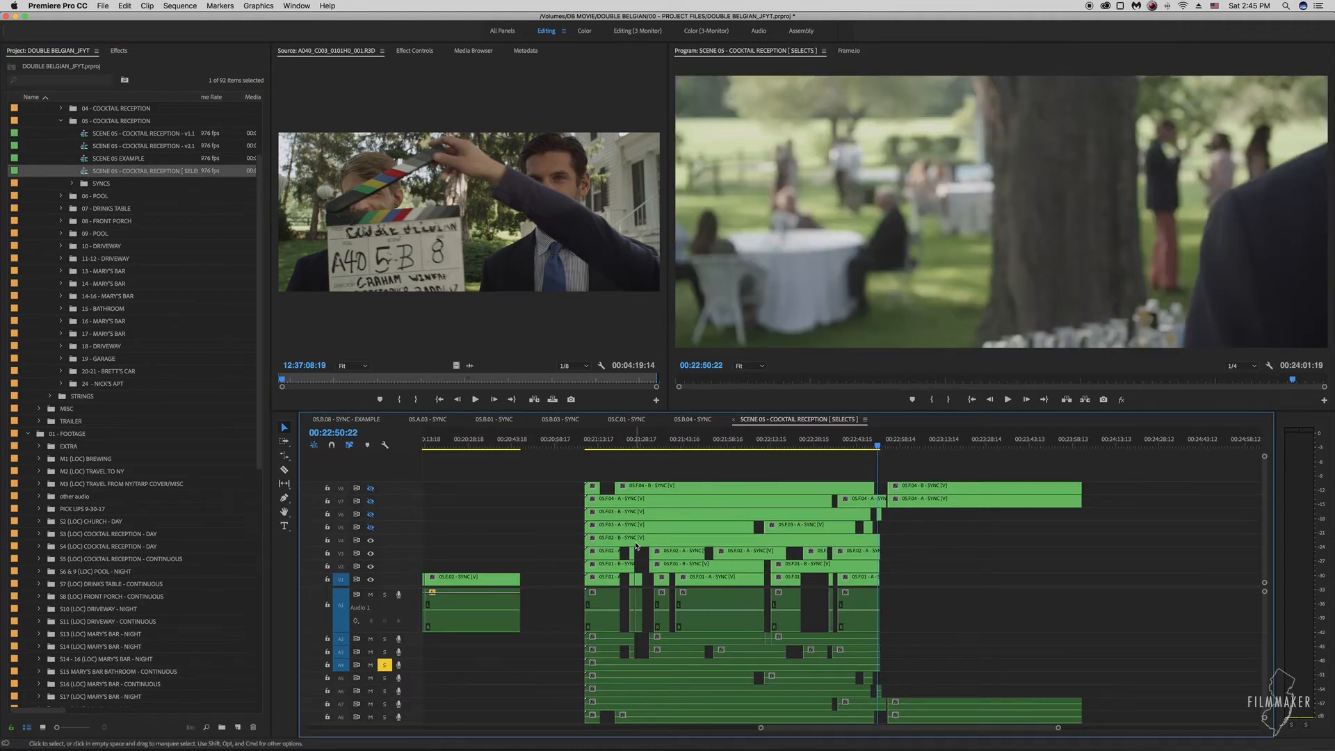
{"action": "scroll", "coordinate": [660, 549], "scroll_direction": "down", "scroll_amount": 5}
{"action": "scroll", "coordinate": [662, 549], "scroll_direction": "left", "scroll_amount": 5}
{"action": "scroll", "coordinate": [662, 549], "scroll_direction": "down", "scroll_amount": 3}
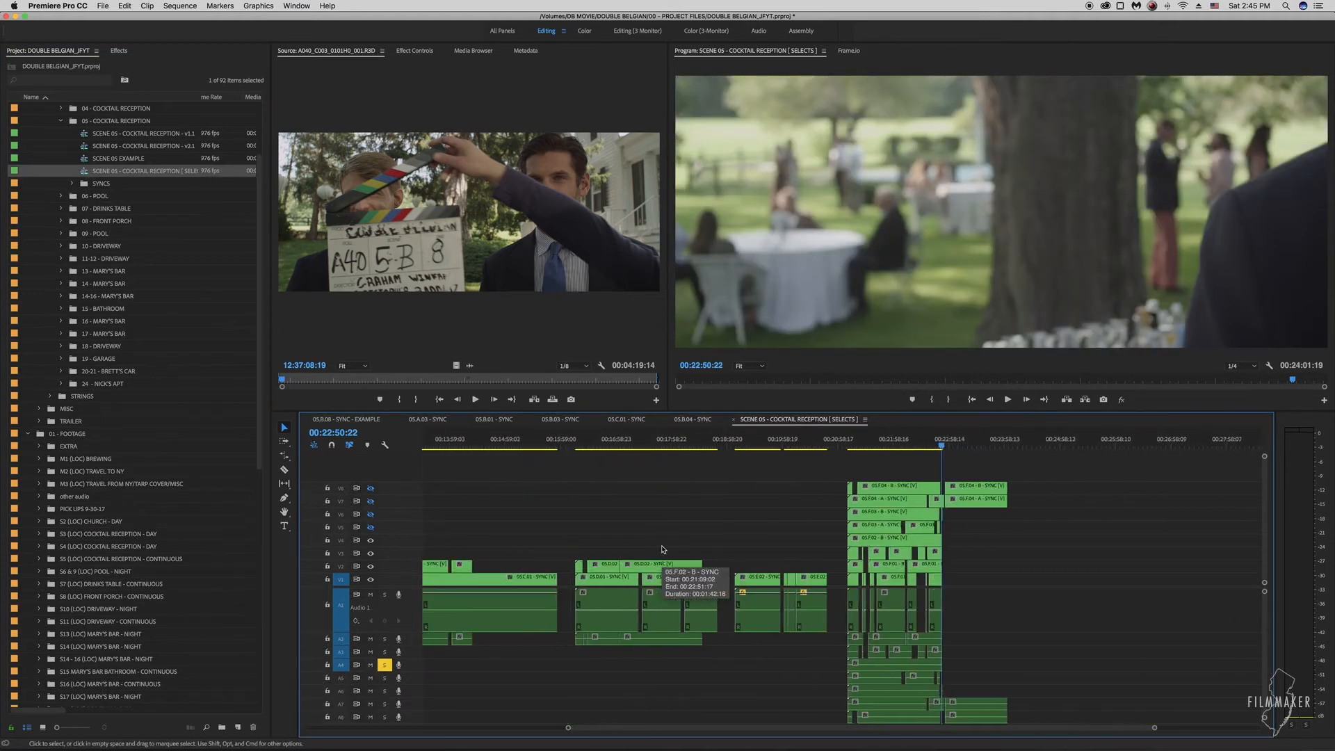
{"action": "scroll", "coordinate": [662, 549], "scroll_direction": "left", "scroll_amount": 5}
{"action": "scroll", "coordinate": [696, 546], "scroll_direction": "down", "scroll_amount": 4}
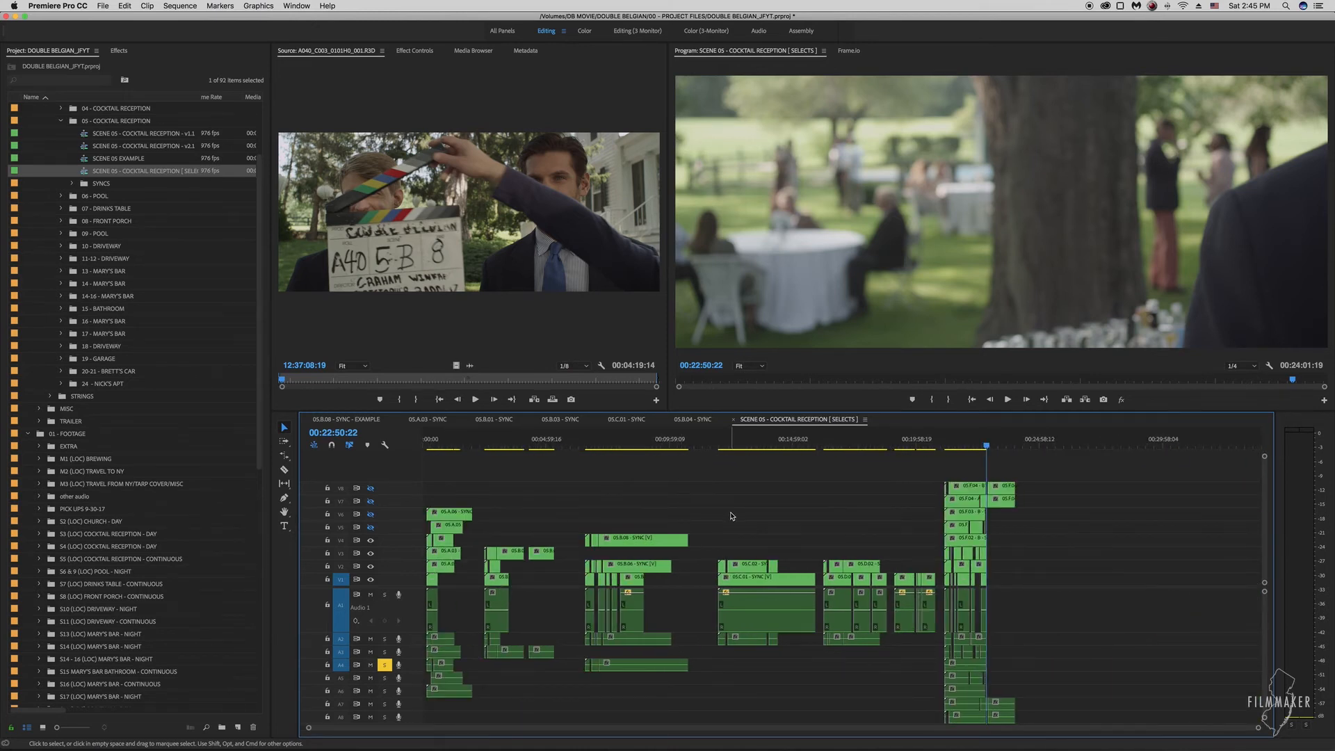
Step: Place the playhead at 00:07:19:16 in the selects sequence and examine the stacked 05.B sync clips there
{"action": "left_click", "coordinate": [601, 443]}
{"action": "left_click_drag", "start_coordinate": [602, 443], "coordinate": [604, 443]}
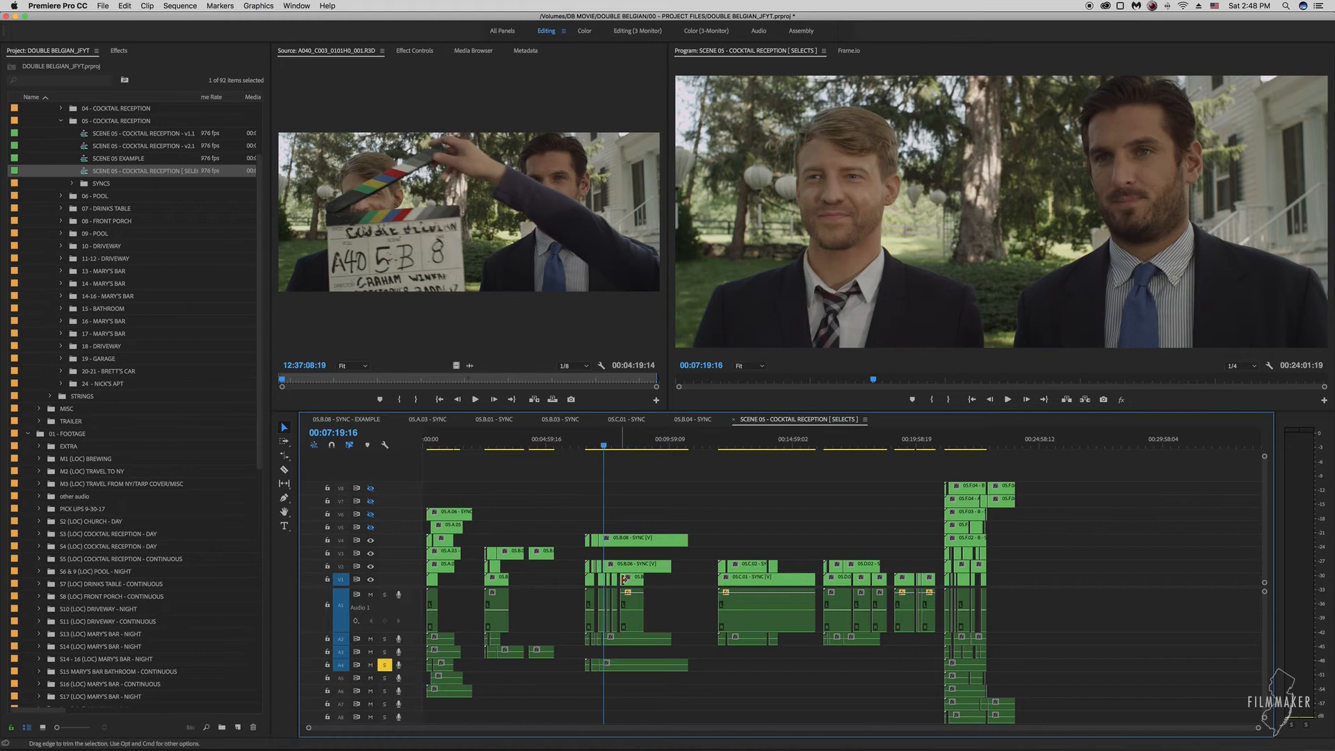
{"action": "key", "text": "equal"}
{"action": "key", "text": "equal"}
{"action": "key", "text": "equal"}
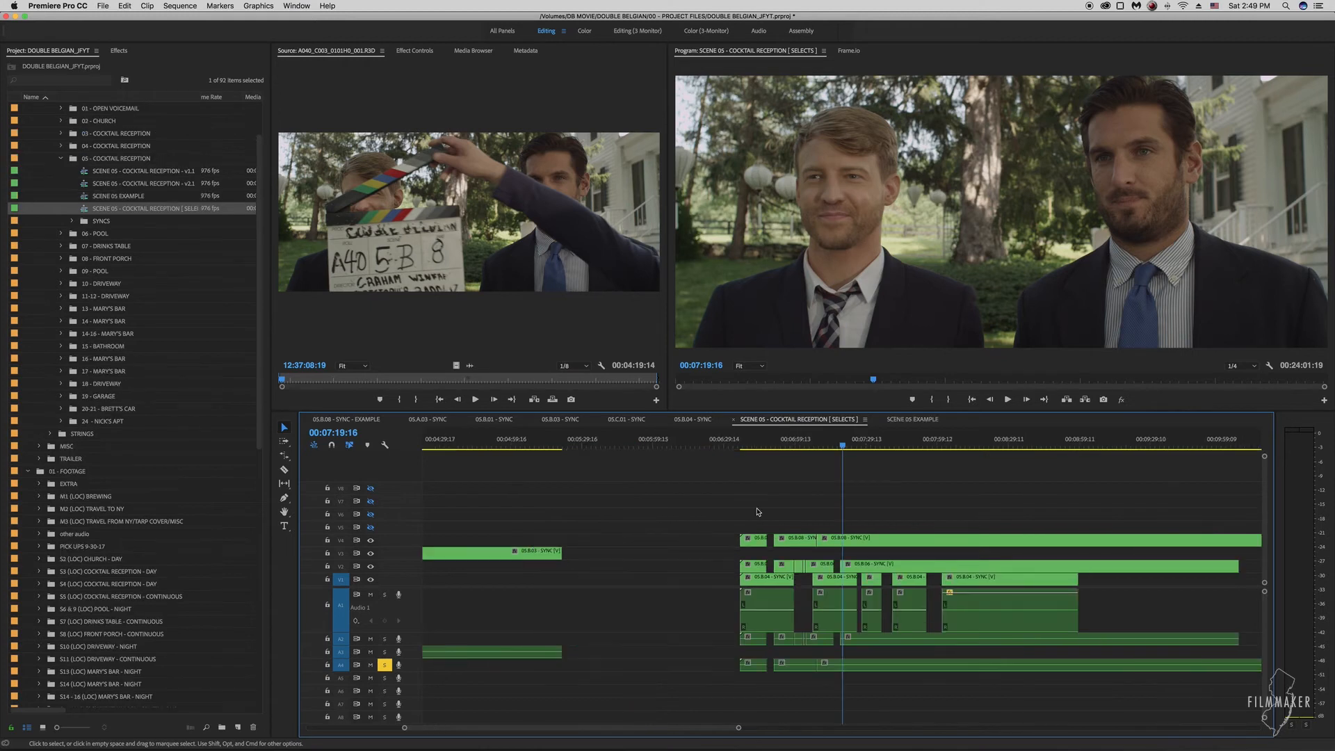
{"action": "scroll", "coordinate": [751, 508], "scroll_direction": "down", "scroll_amount": 5}
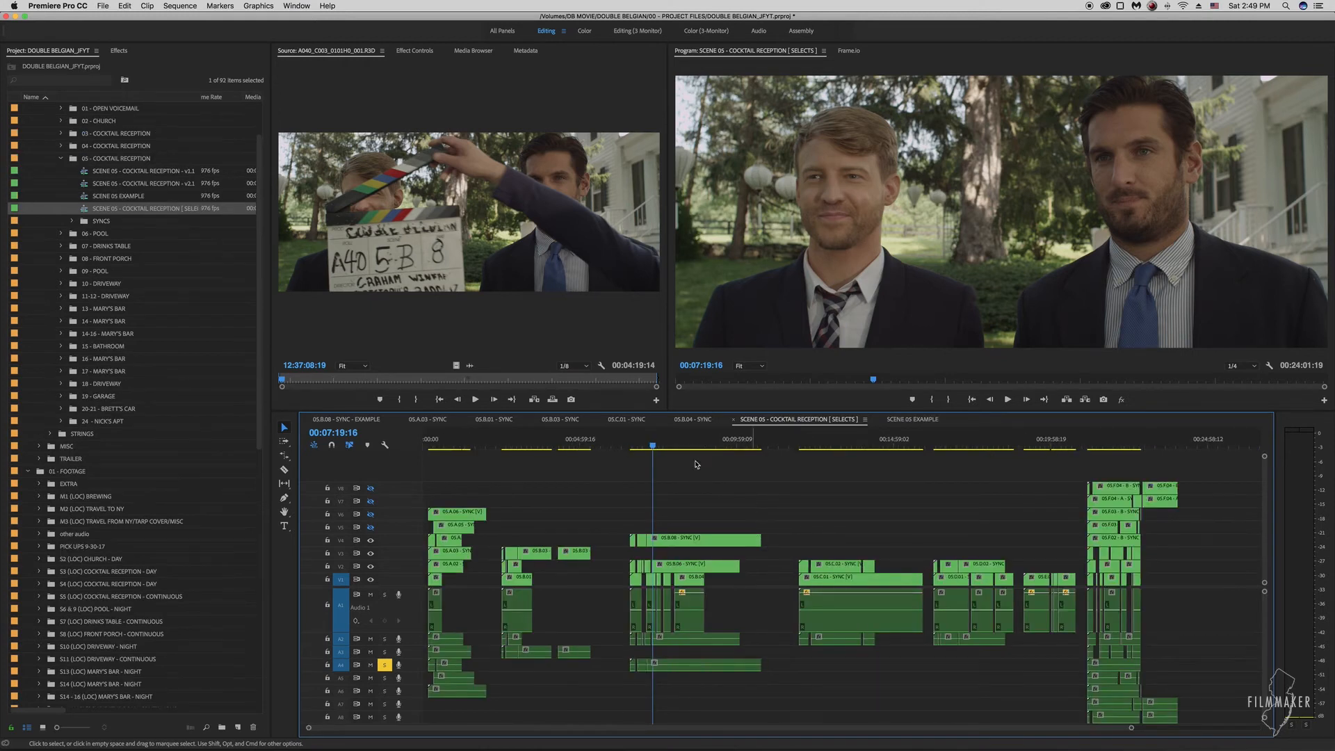
Step: Open the SCENE 05 EXAMPLE sequence, compare it with the selects sequence, and inspect its unnested A040_C003 clips
{"action": "double_click", "coordinate": [84, 198]}
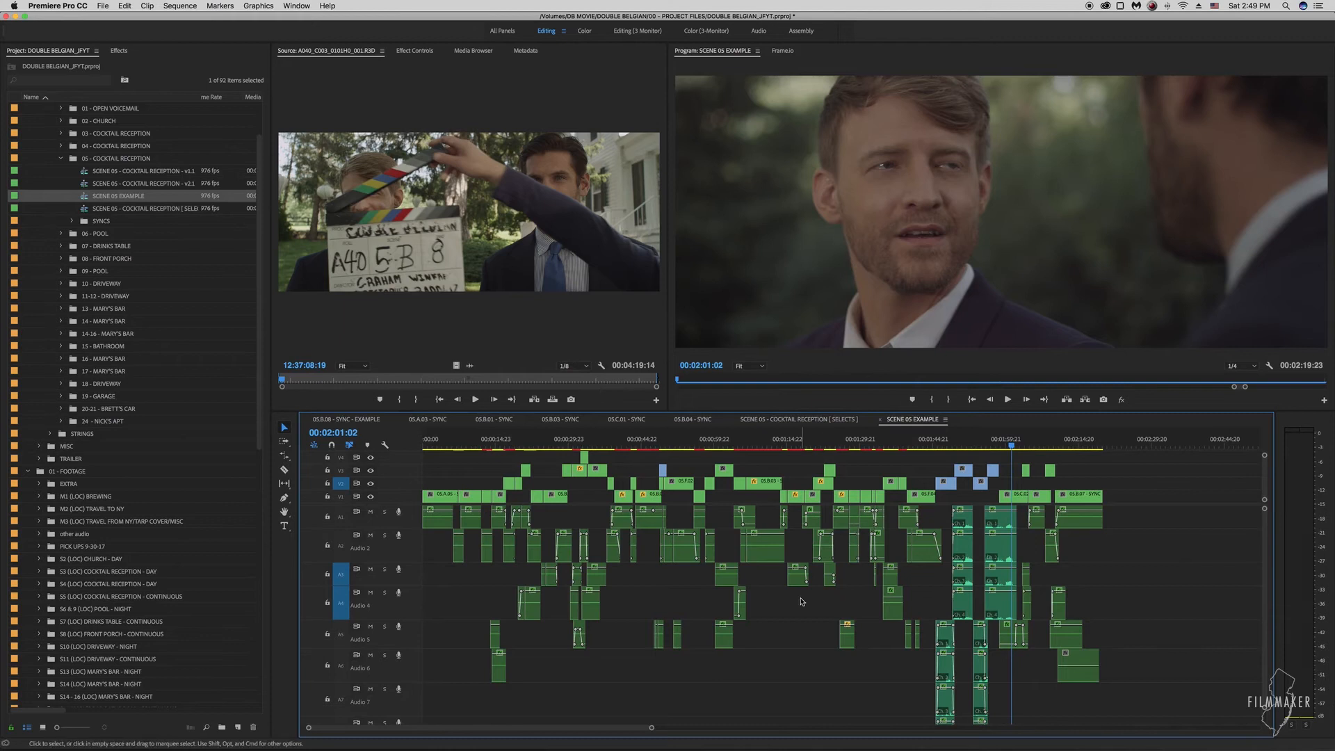
{"action": "left_click", "coordinate": [796, 419]}
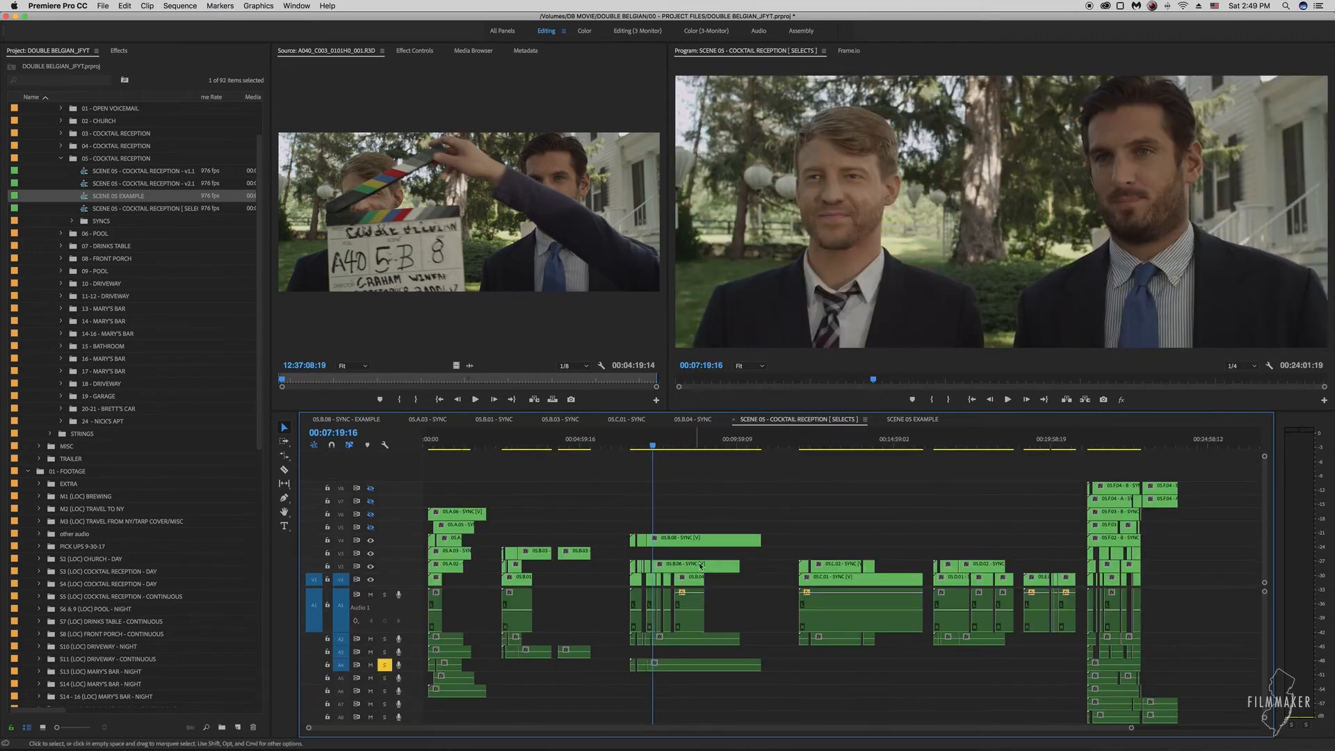
{"action": "left_click", "coordinate": [913, 419]}
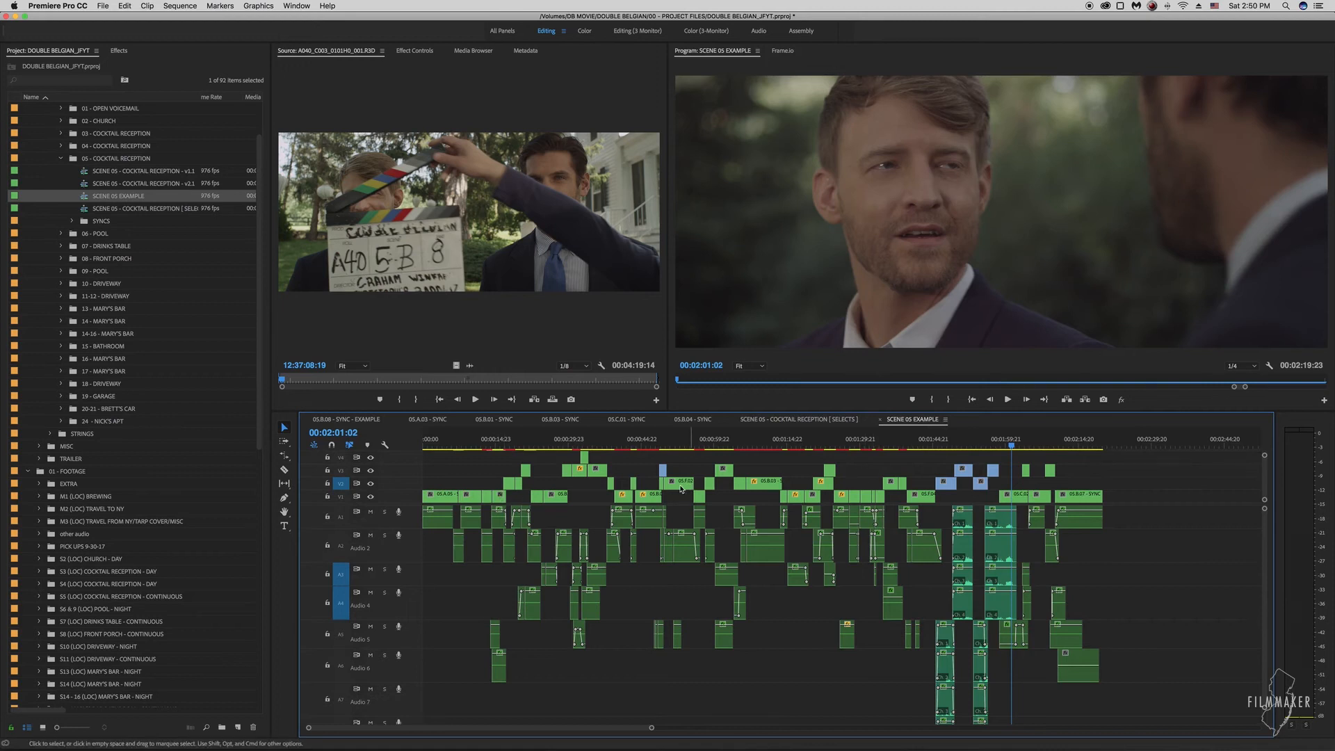
{"action": "left_click", "coordinate": [449, 495]}
{"action": "scroll", "coordinate": [821, 570], "scroll_direction": "up", "scroll_amount": 3}
{"action": "scroll", "coordinate": [866, 516], "scroll_direction": "right", "scroll_amount": 8}
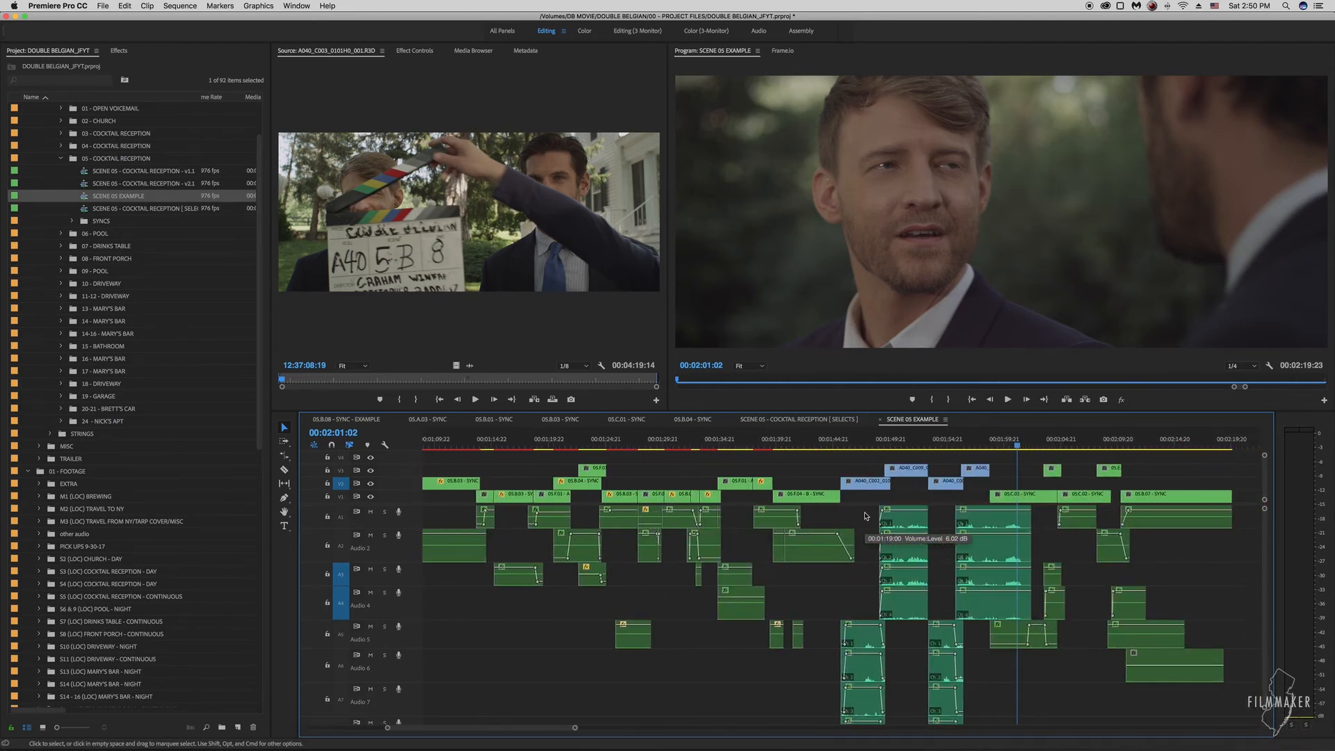
{"action": "scroll", "coordinate": [904, 563], "scroll_direction": "up", "scroll_amount": 5}
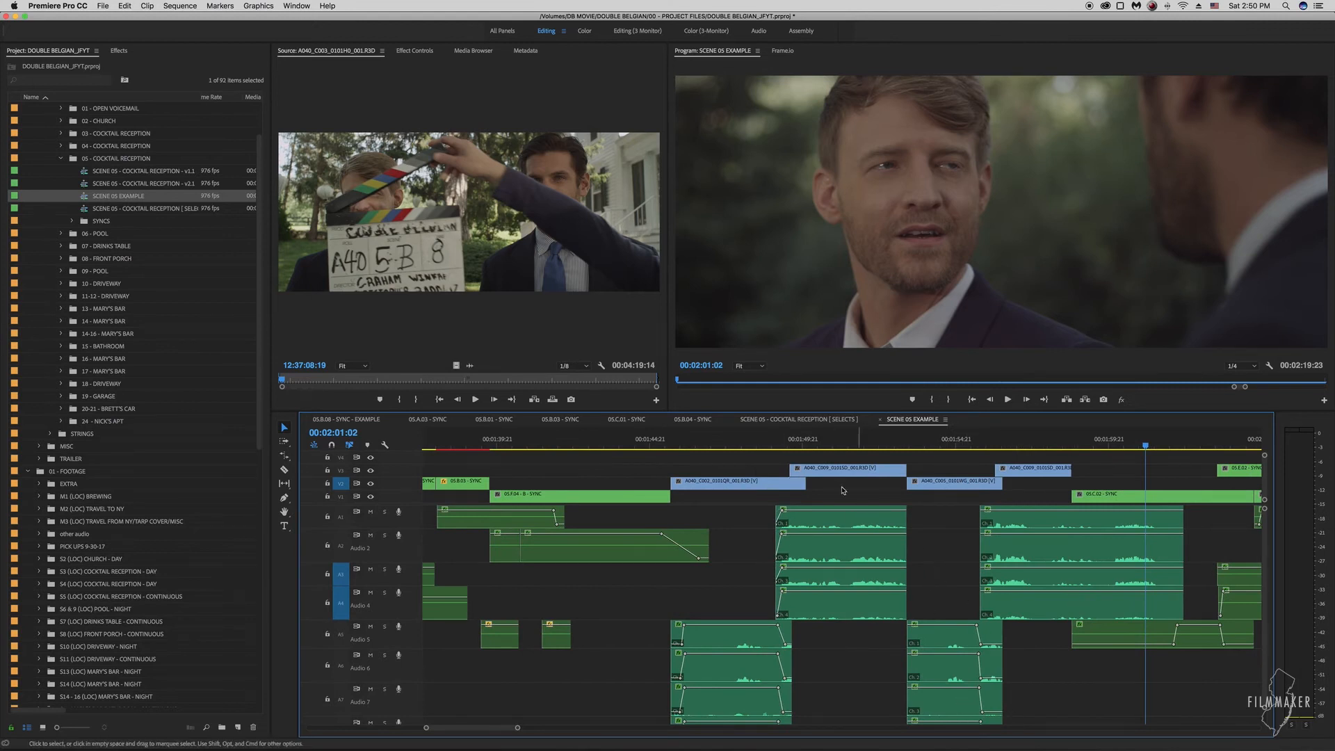
Step: Compare the audio linked to a nested 05.B sync clip with the audio tracks of an unnested A040 camera clip in SCENE 05 EXAMPLE
{"action": "scroll", "coordinate": [806, 500], "scroll_direction": "down", "scroll_amount": 2}
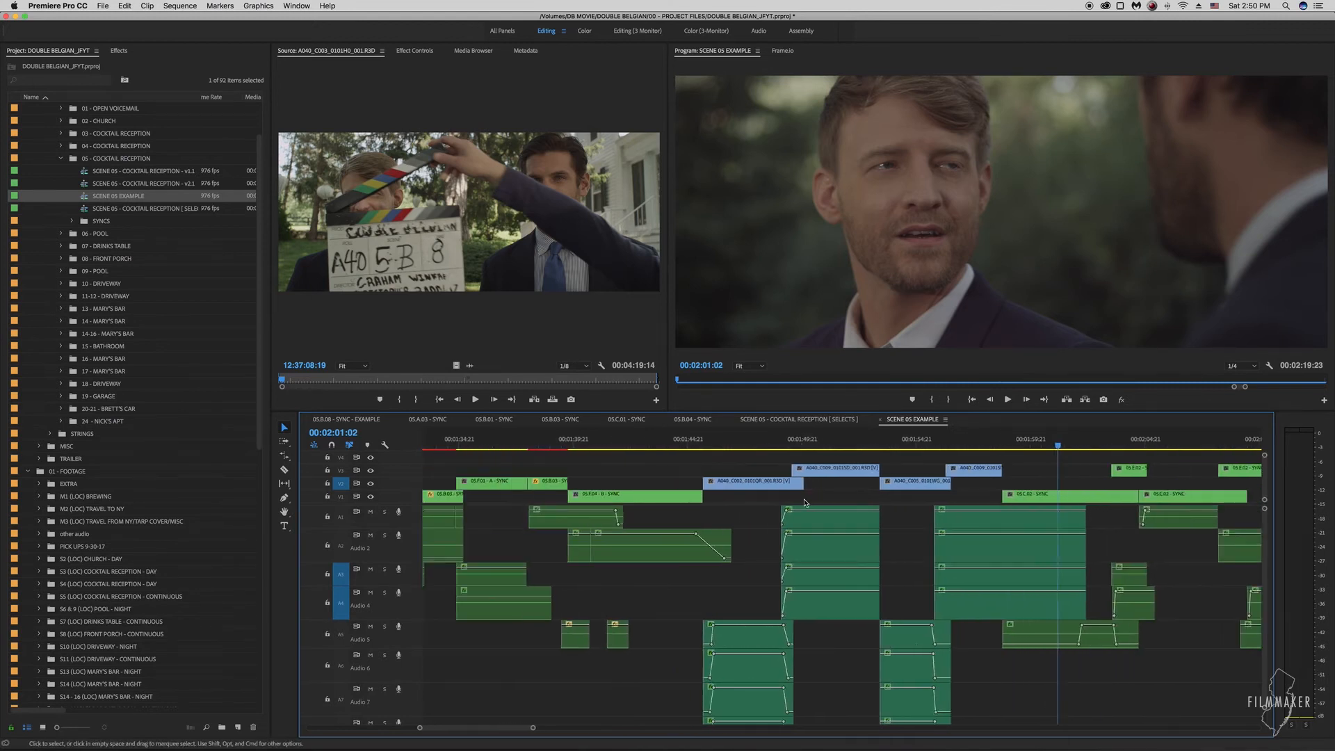
{"action": "scroll", "coordinate": [804, 502], "scroll_direction": "down", "scroll_amount": 3}
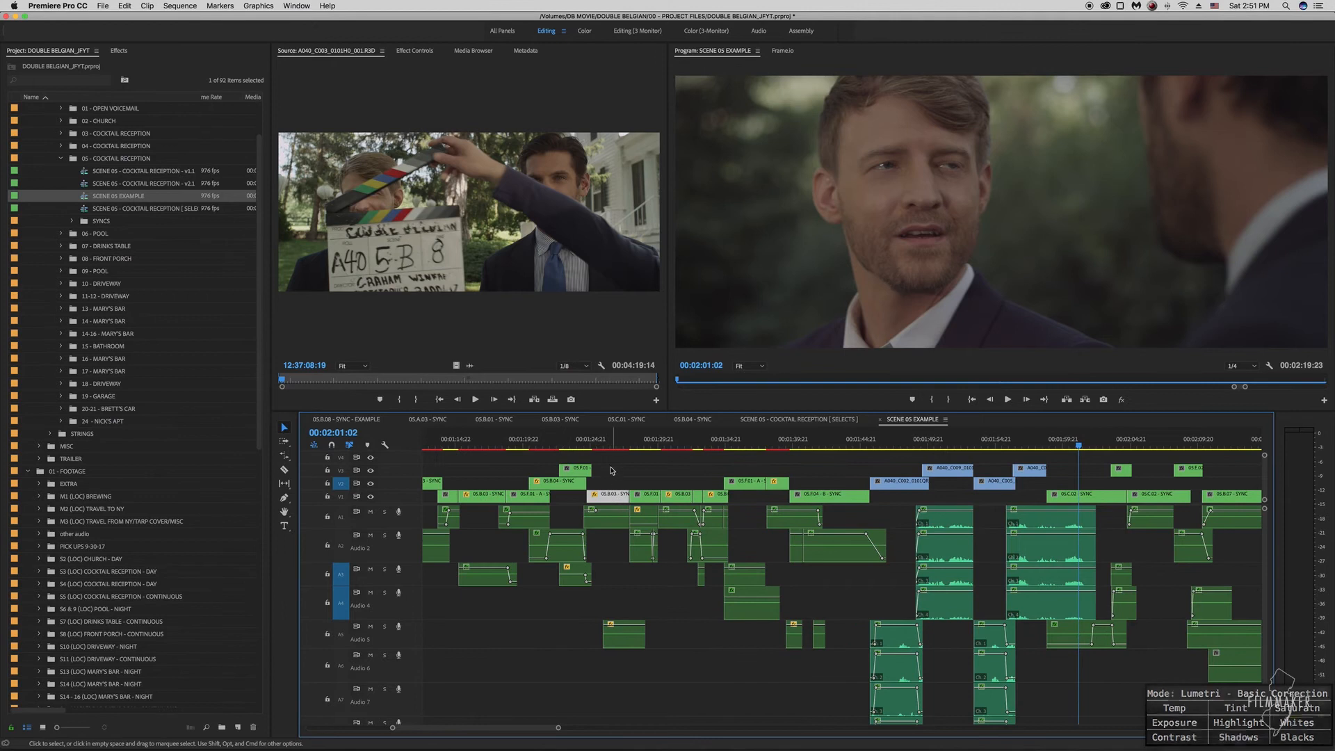
{"action": "left_click", "coordinate": [612, 518]}
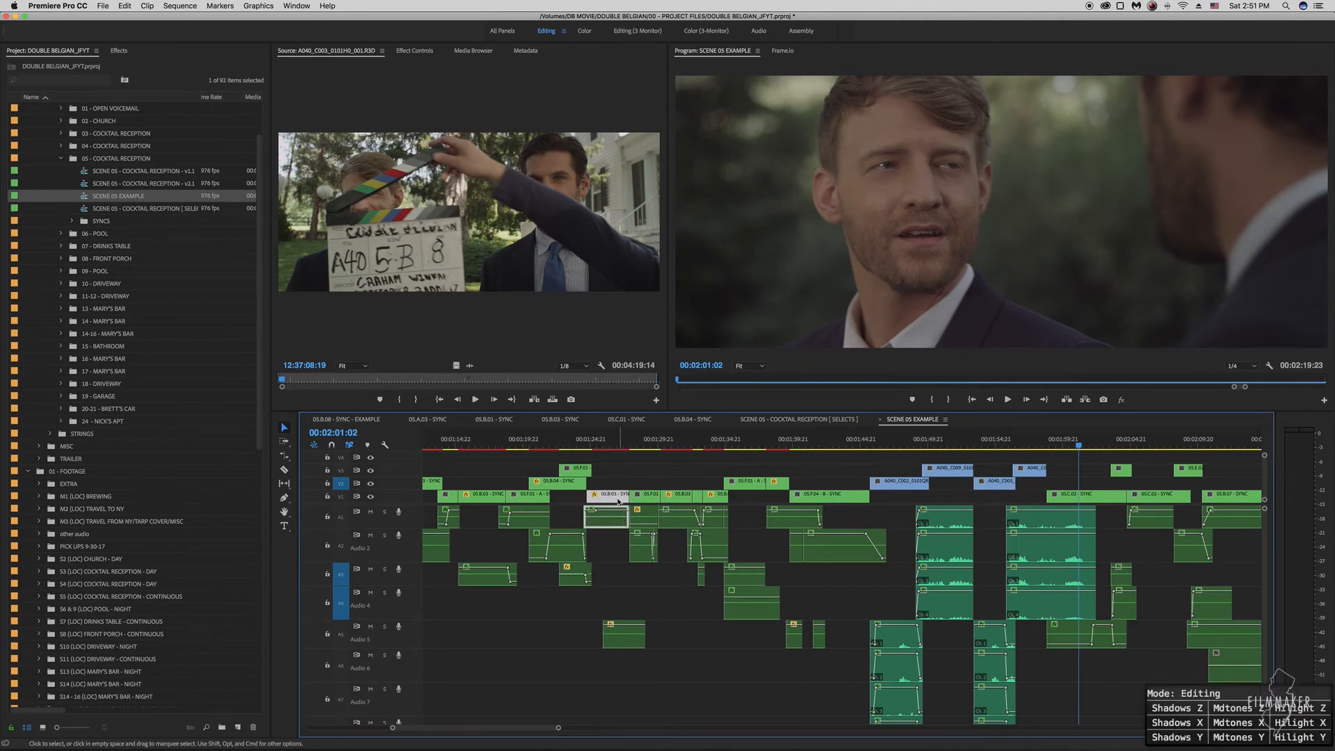
{"action": "left_click", "coordinate": [910, 676]}
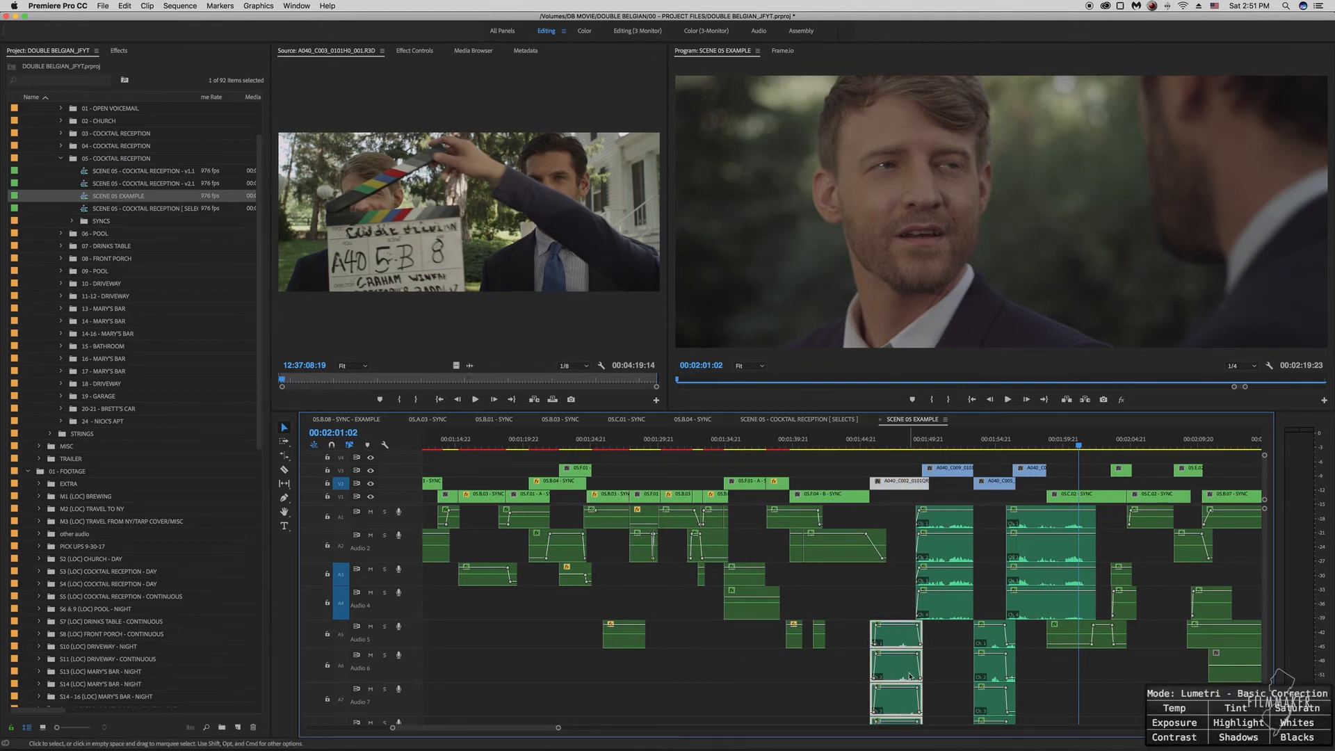
{"action": "scroll", "coordinate": [910, 676], "scroll_direction": "down", "scroll_amount": 5}
{"action": "scroll", "coordinate": [900, 648], "scroll_direction": "up", "scroll_amount": 5}
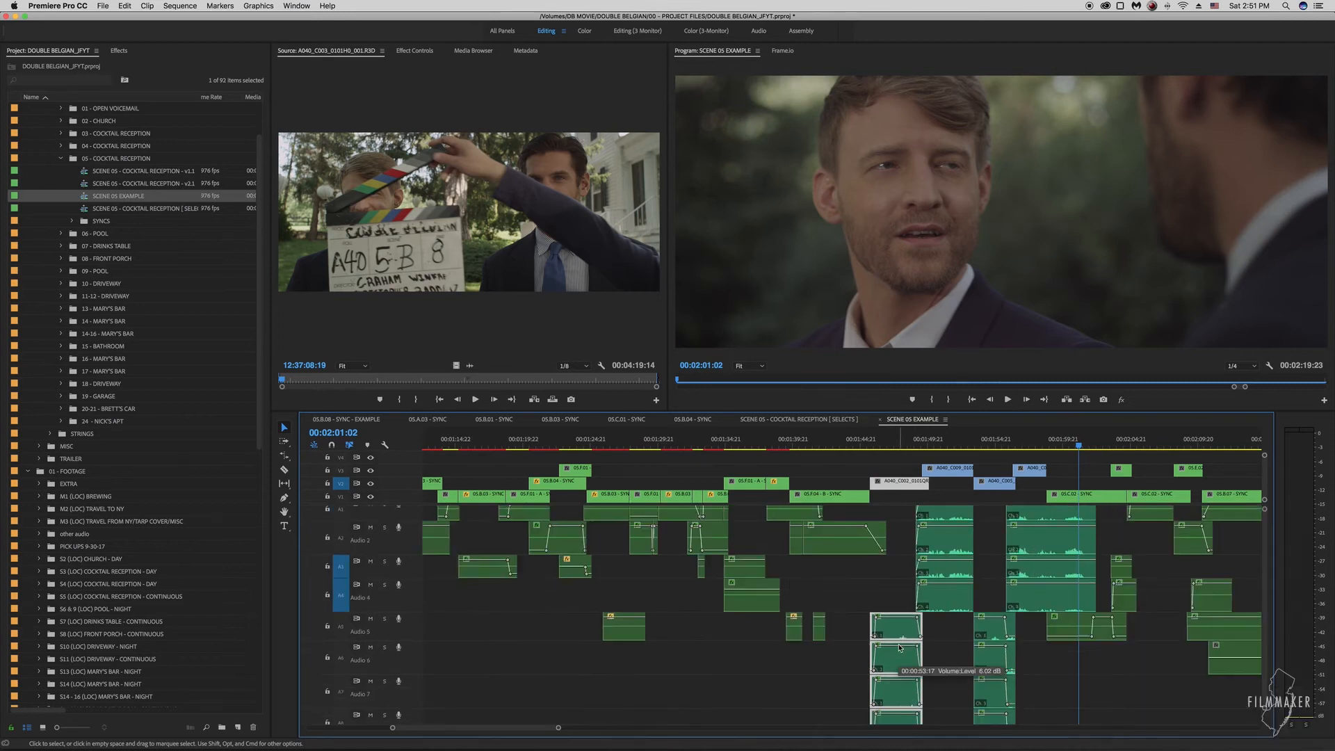
{"action": "scroll", "coordinate": [905, 571], "scroll_direction": "up", "scroll_amount": 1}
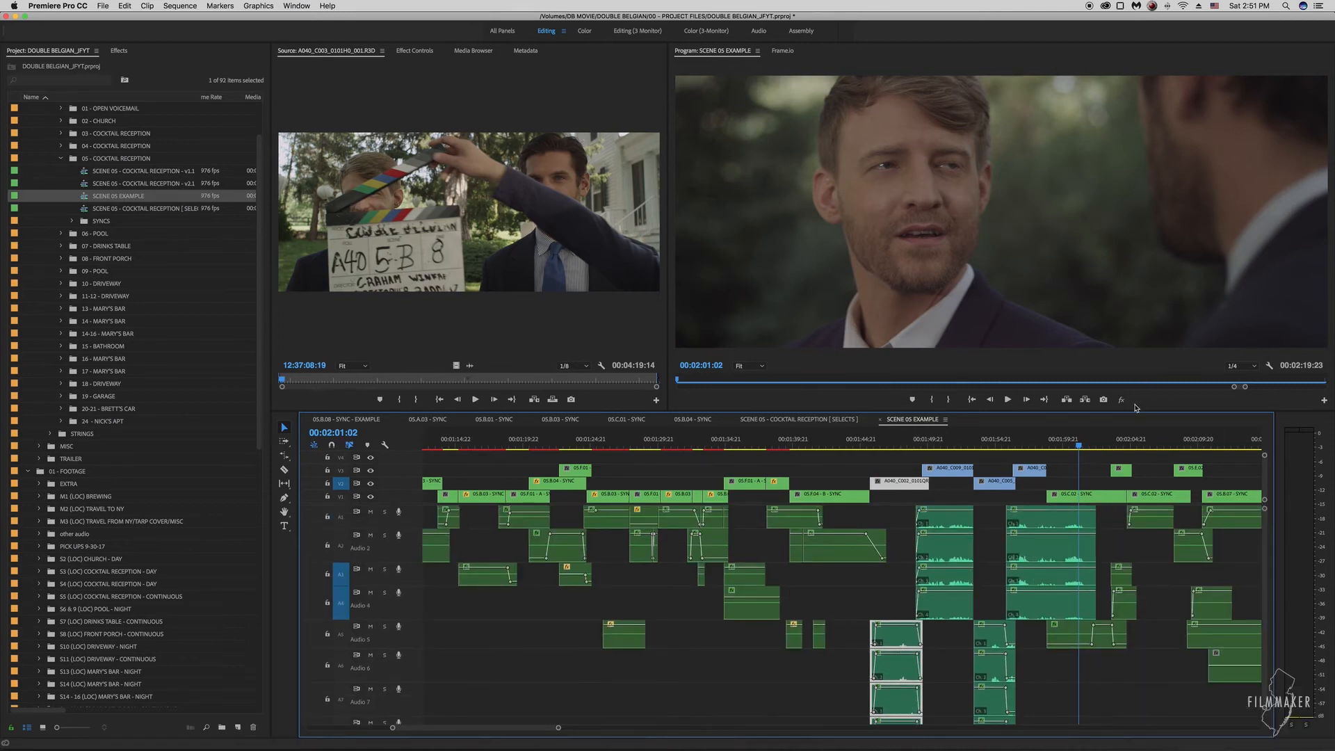
Step: Enlarge the timeline area to reveal more tracks, save the project, and show the full length of SCENE 05 EXAMPLE
{"action": "left_click_drag", "start_coordinate": [1130, 411], "coordinate": [1129, 280]}
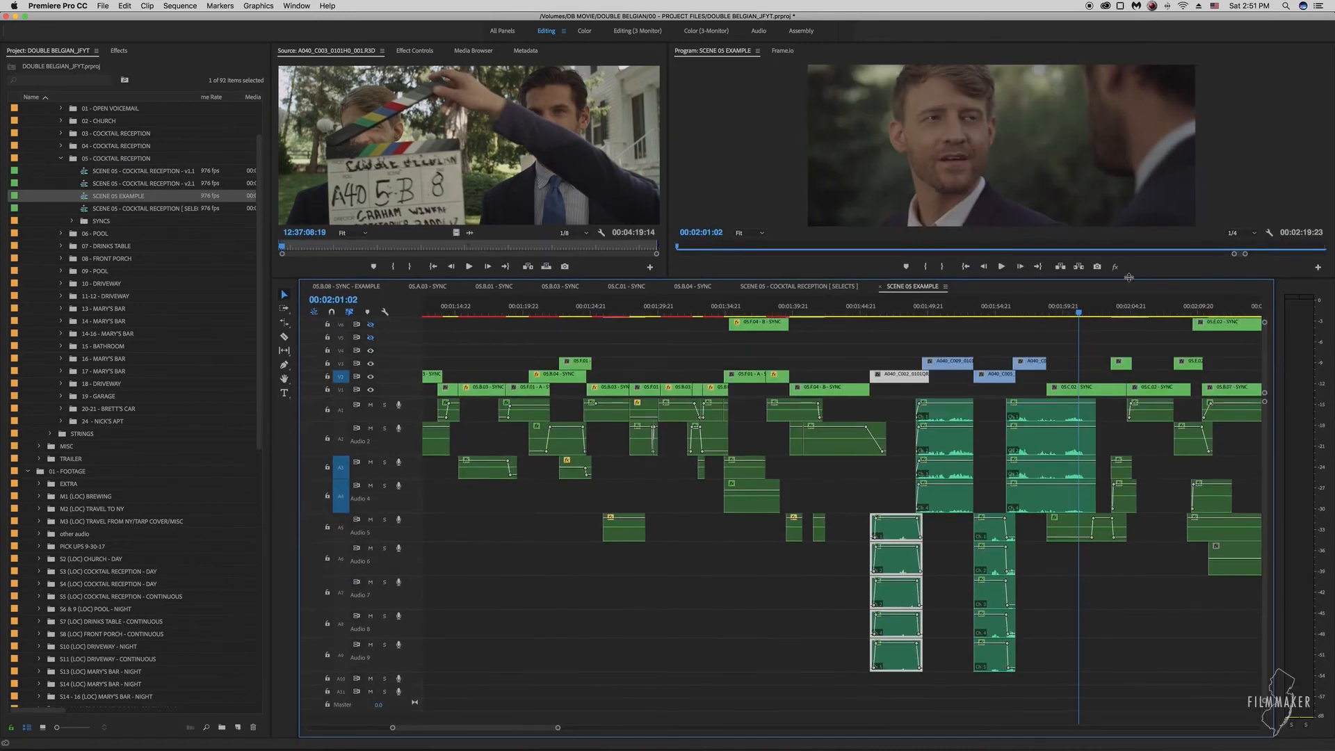
{"action": "key", "text": "super+s"}
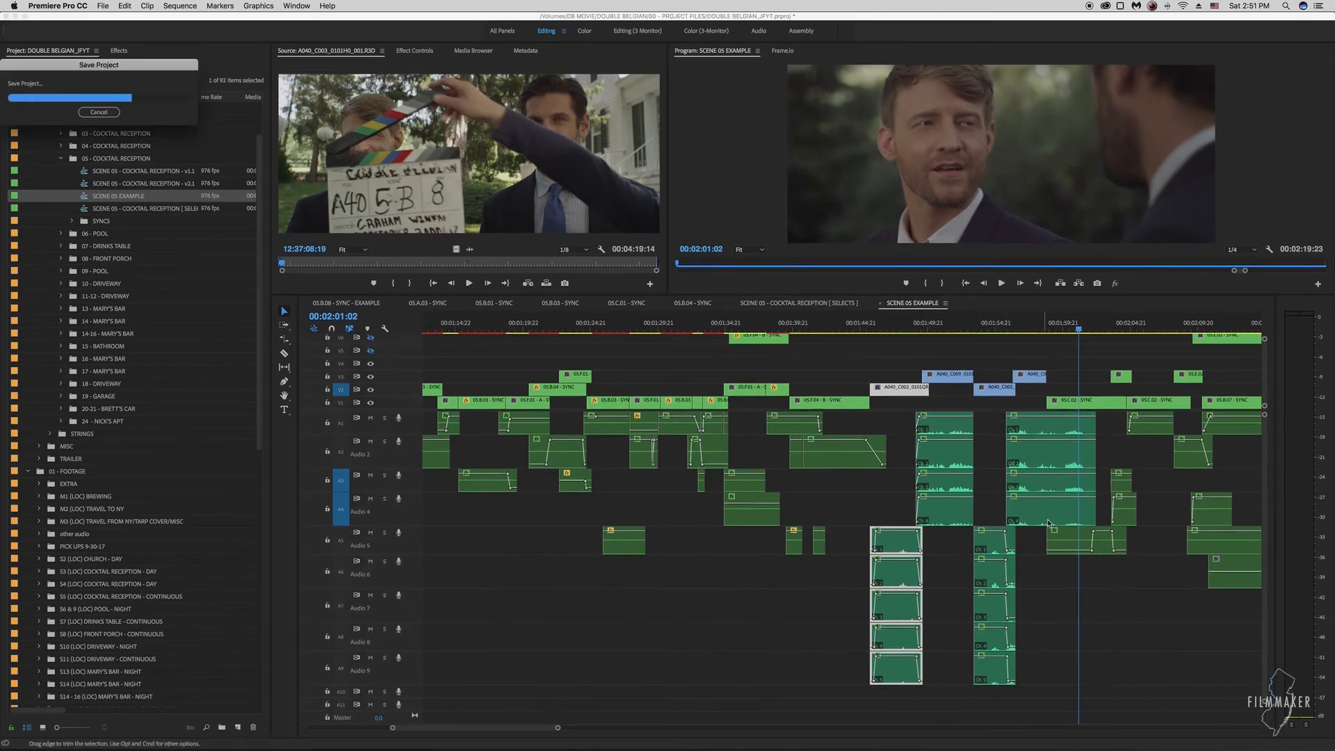
{"action": "key", "text": "backslash"}
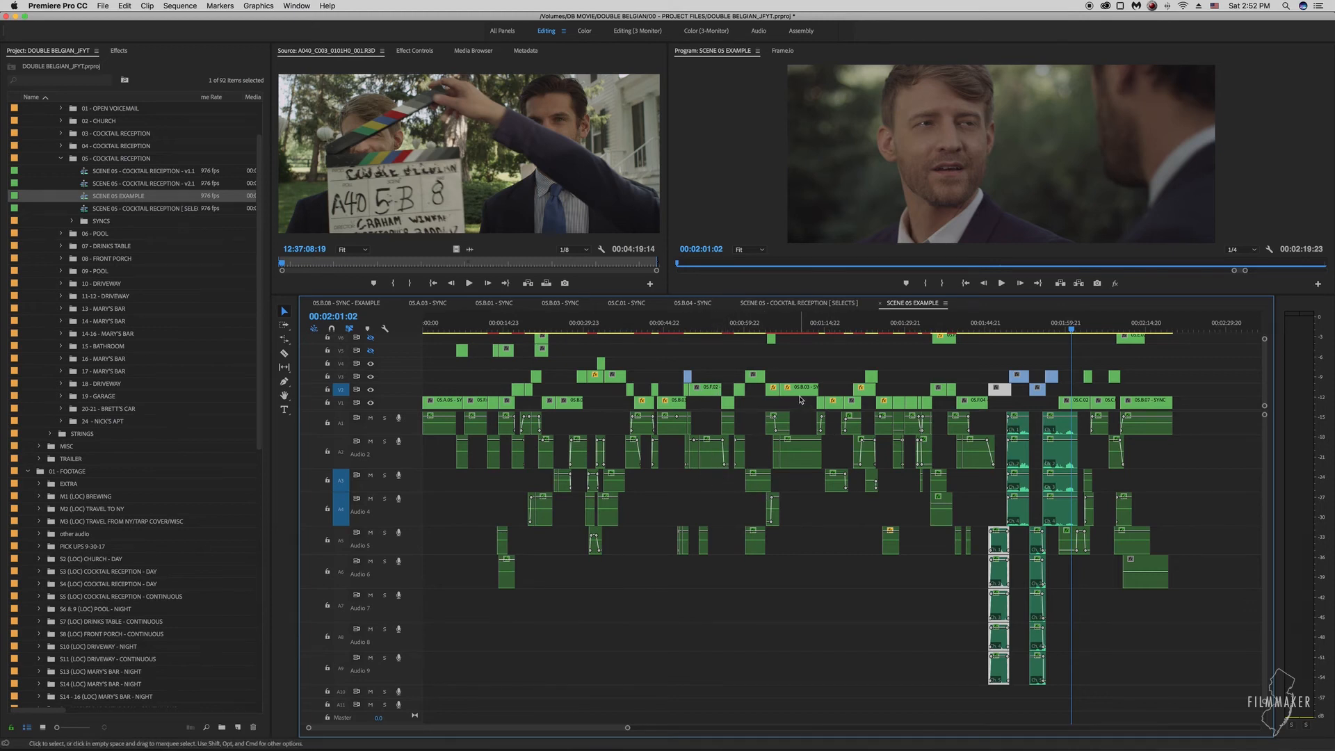
Step: Go to the 05.B.03 sync clip at about 00:01:06:18, open its nested sequence to inspect the tracks, and return to SCENE 05 EXAMPLE
{"action": "scroll", "coordinate": [802, 401], "scroll_direction": "up", "scroll_amount": 5}
{"action": "left_click", "coordinate": [774, 326]}
{"action": "scroll", "coordinate": [797, 404], "scroll_direction": "up", "scroll_amount": 3}
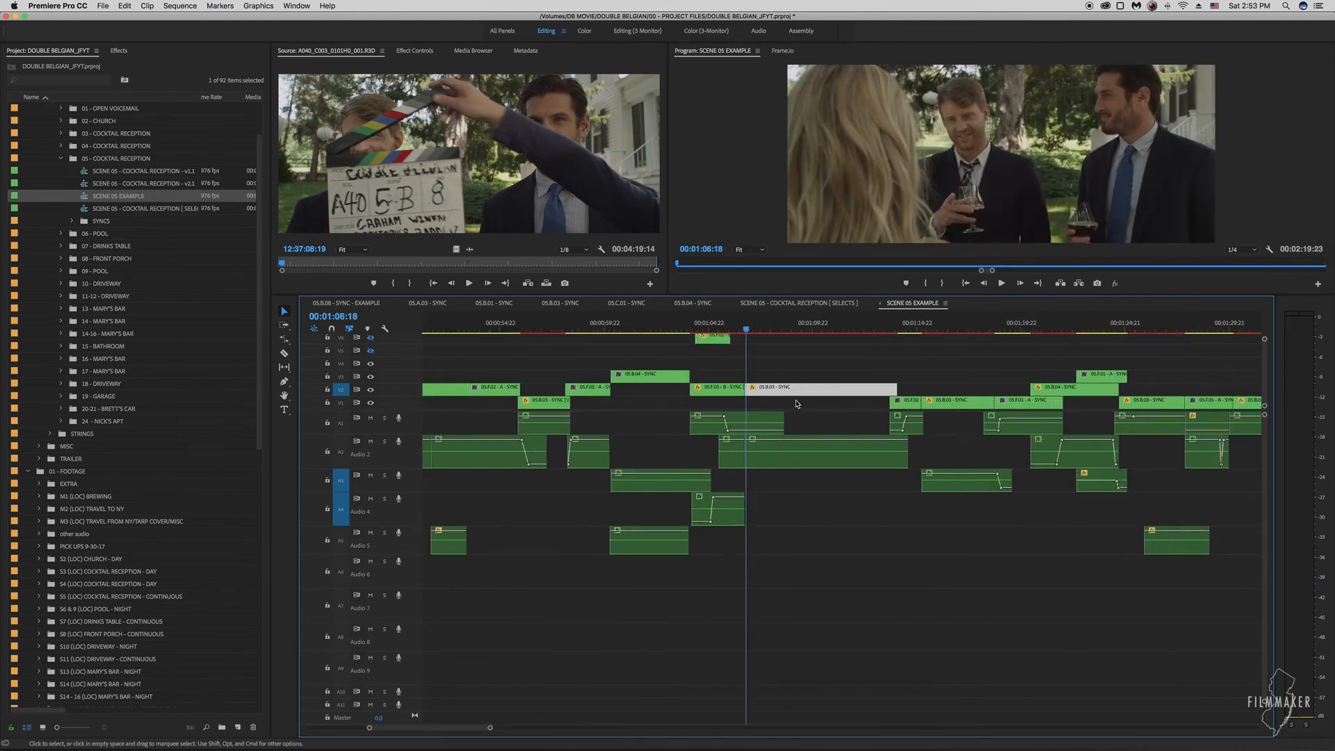
{"action": "scroll", "coordinate": [765, 396], "scroll_direction": "up", "scroll_amount": 2}
{"action": "key", "text": "Left"}
{"action": "key", "text": "Left"}
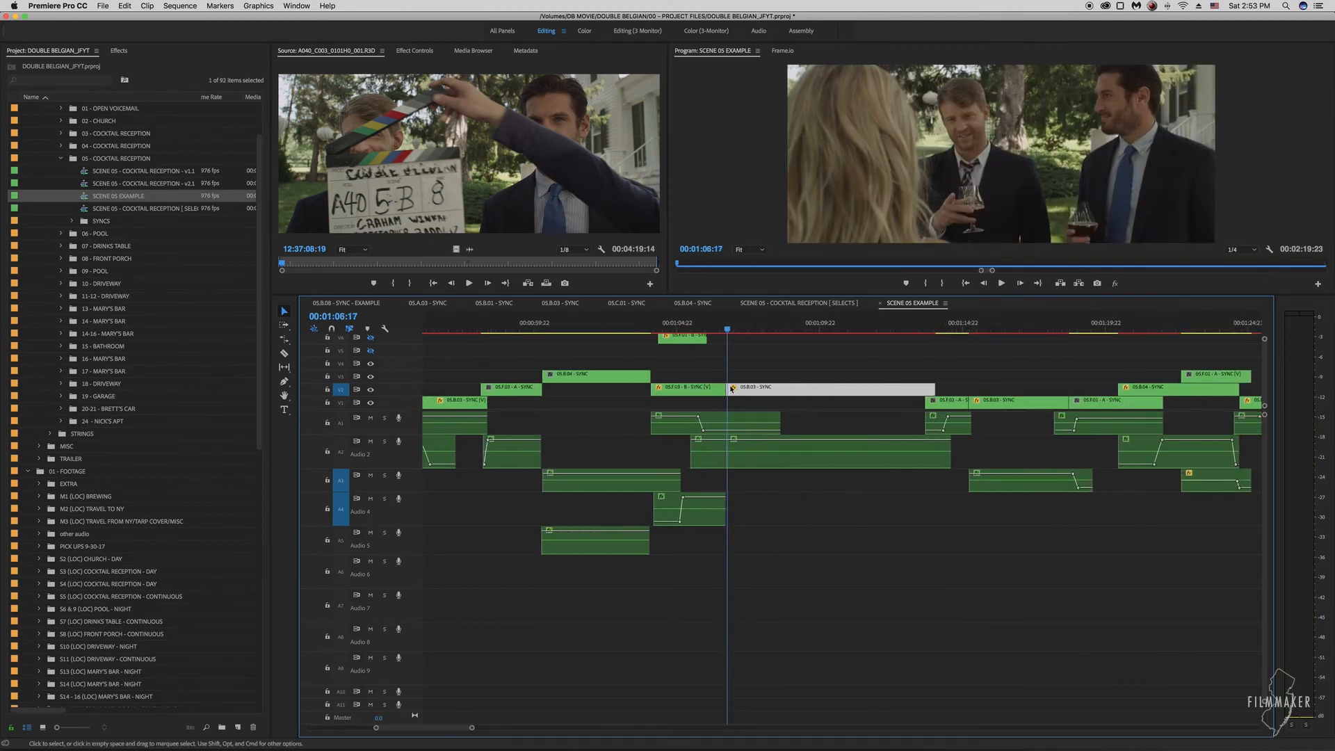
{"action": "double_click", "coordinate": [761, 394]}
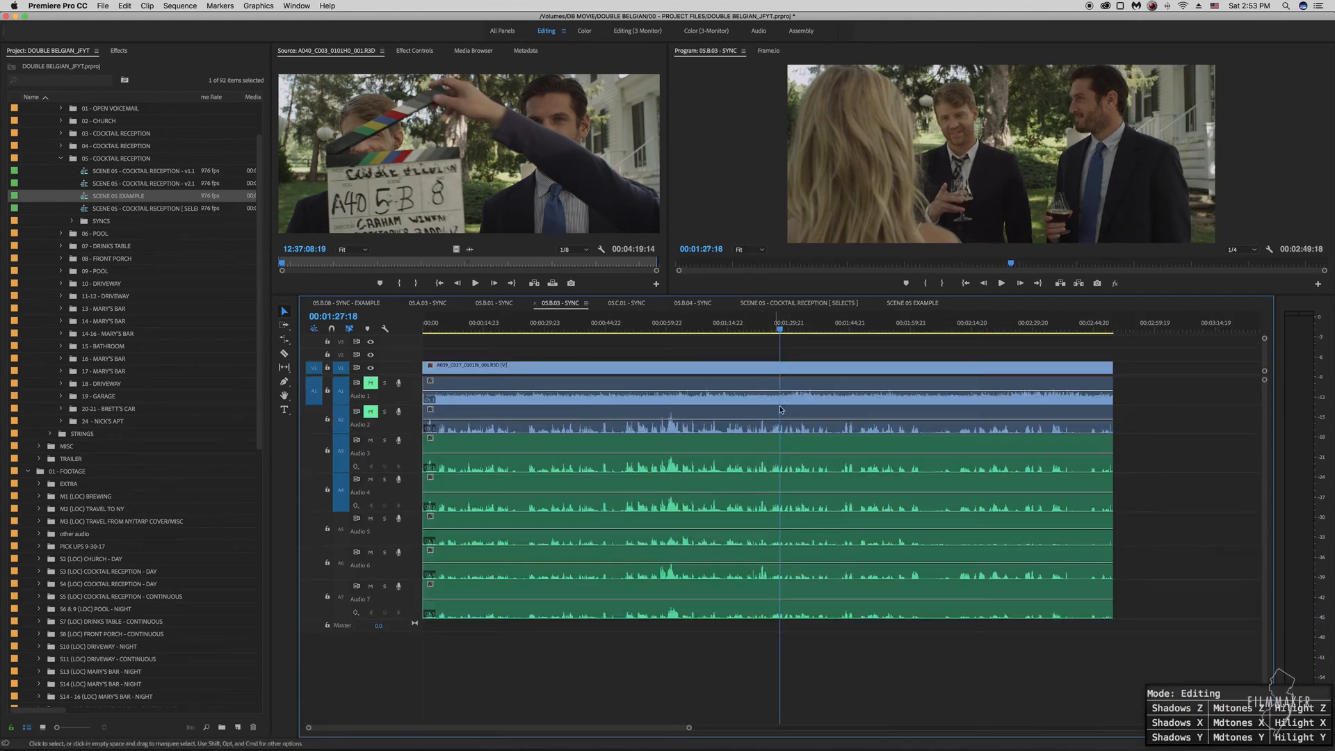
{"action": "left_click", "coordinate": [913, 303]}
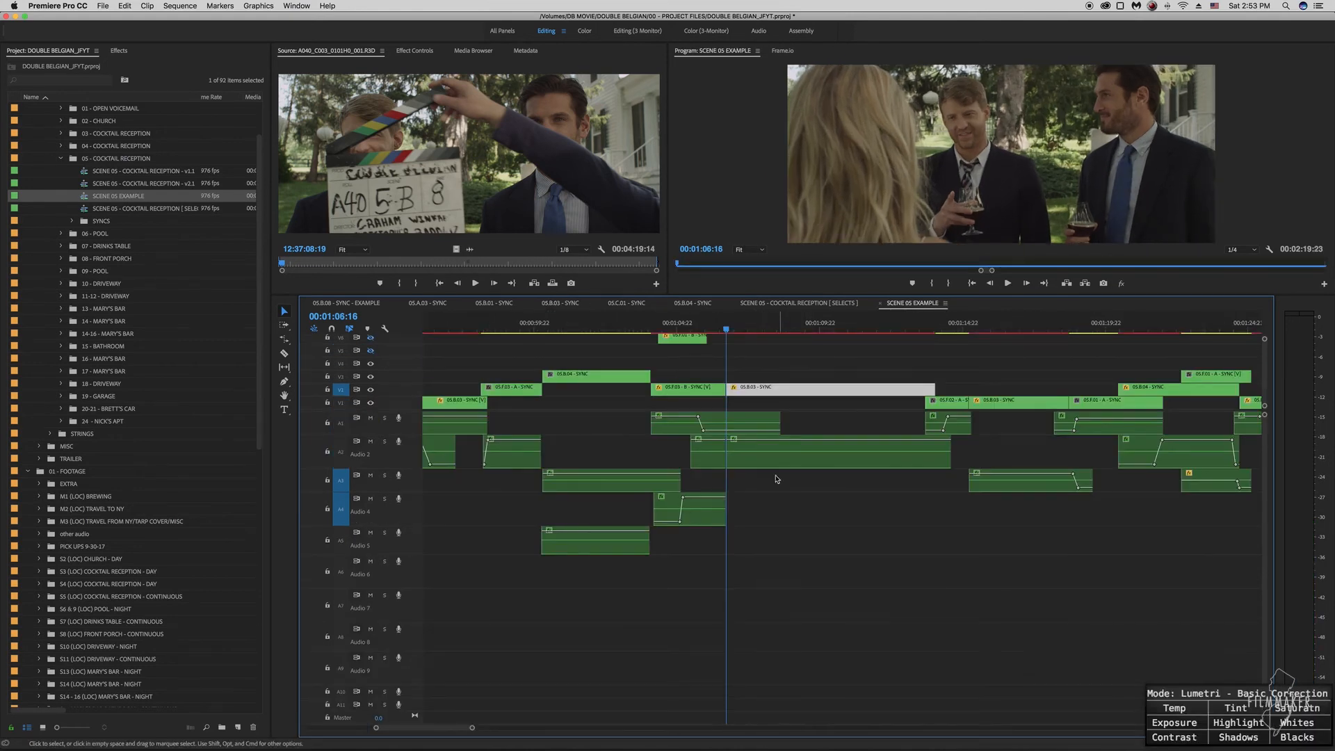
Step: Open the SCENE 05 - COCKTAIL RECEPTION [ SELECTS ] sequence and dock its timeline below SCENE 05 EXAMPLE
{"action": "scroll", "coordinate": [768, 478], "scroll_direction": "down", "scroll_amount": 8}
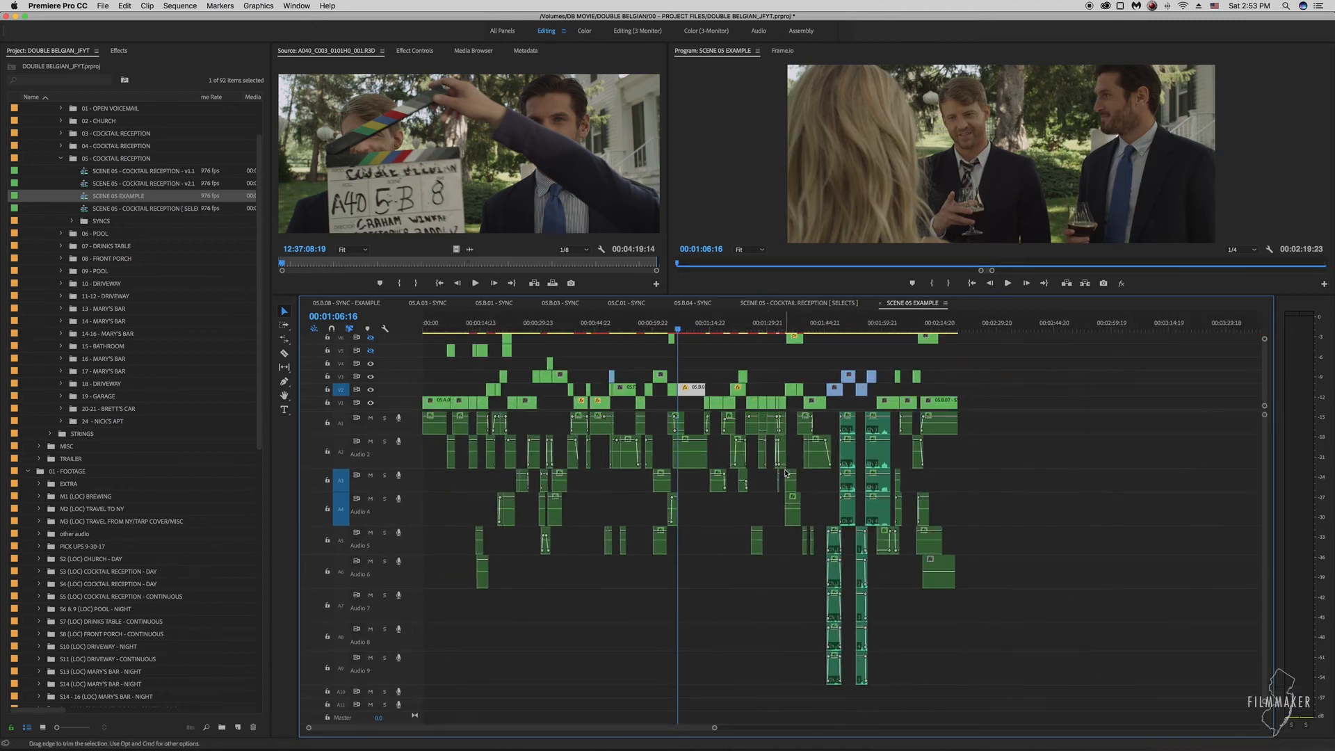
{"action": "scroll", "coordinate": [823, 393], "scroll_direction": "up", "scroll_amount": 2}
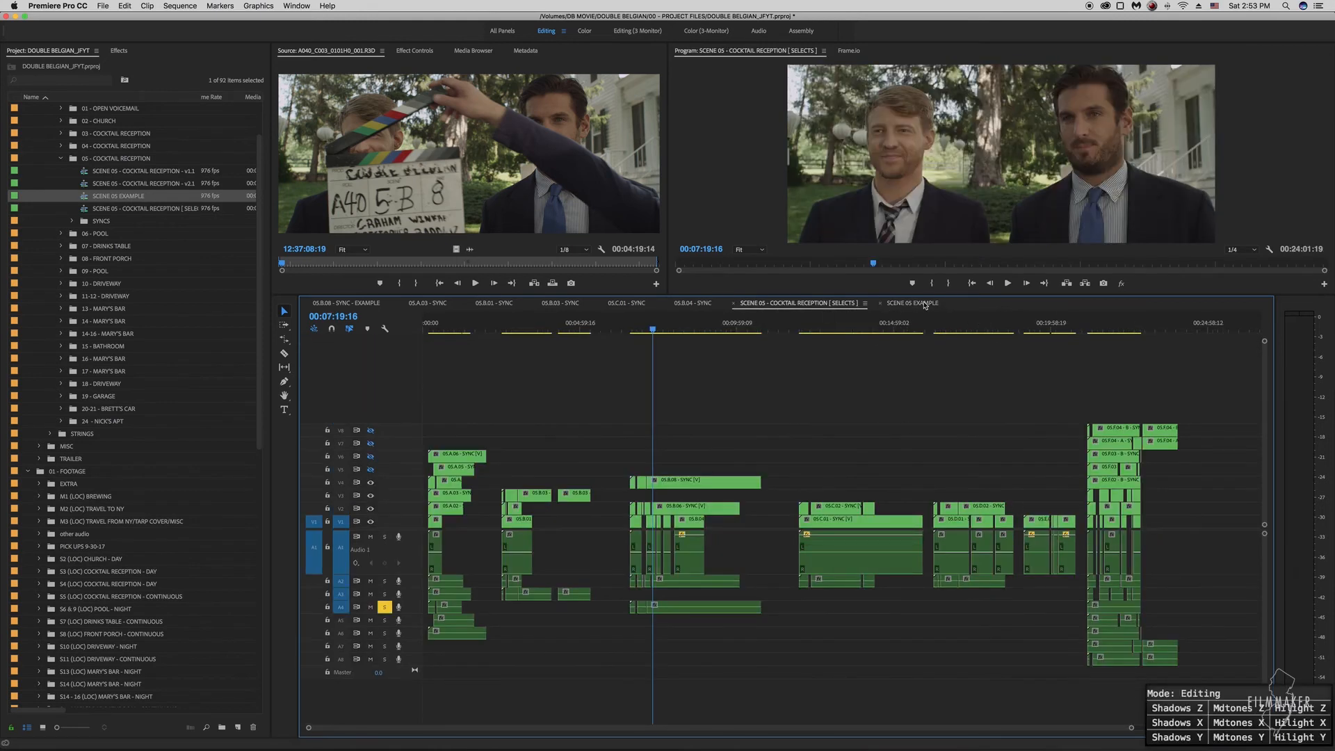
{"action": "left_click", "coordinate": [799, 304]}
{"action": "left_click_drag", "start_coordinate": [818, 306], "coordinate": [737, 727]}
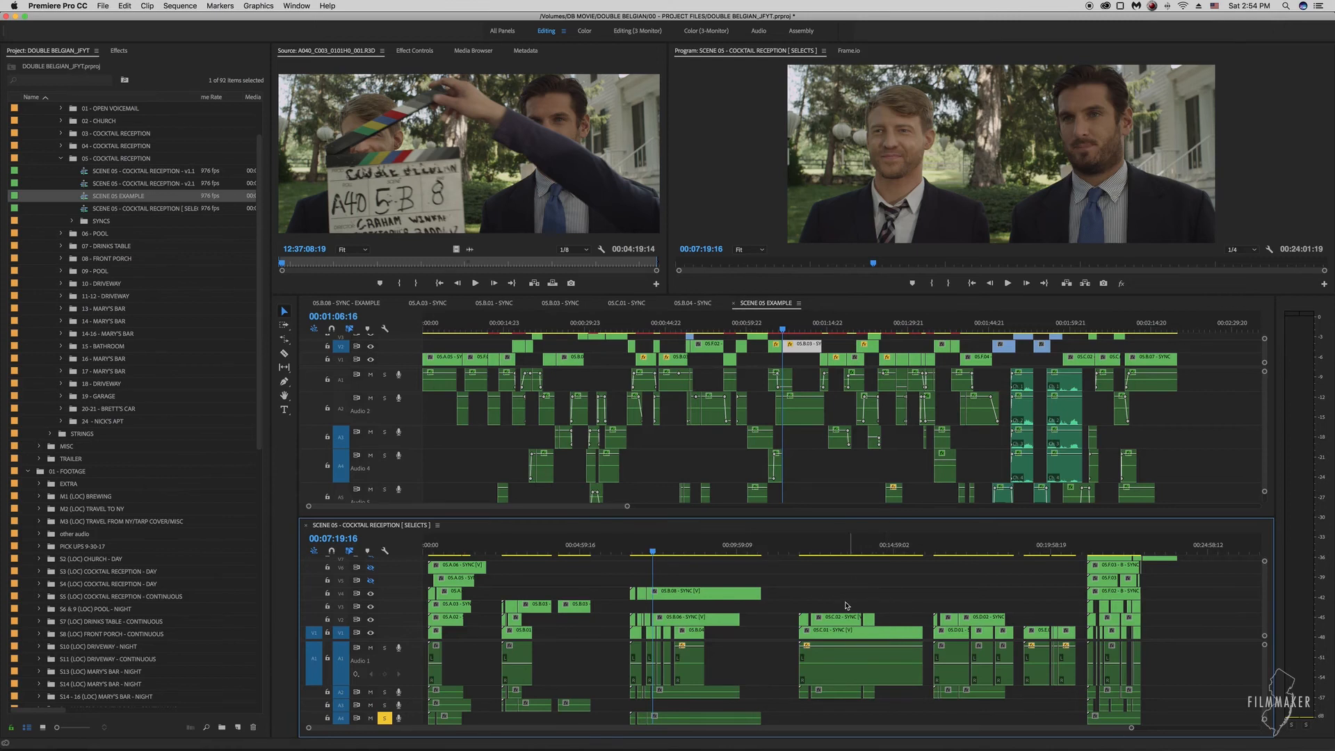
Step: Split the 05.C sync clip on V2 of the selects sequence at 00:12:59:13 and again shortly after with the Razor tool
{"action": "scroll", "coordinate": [835, 611], "scroll_direction": "up", "scroll_amount": 5}
{"action": "left_click", "coordinate": [813, 548]}
{"action": "key", "text": "c"}
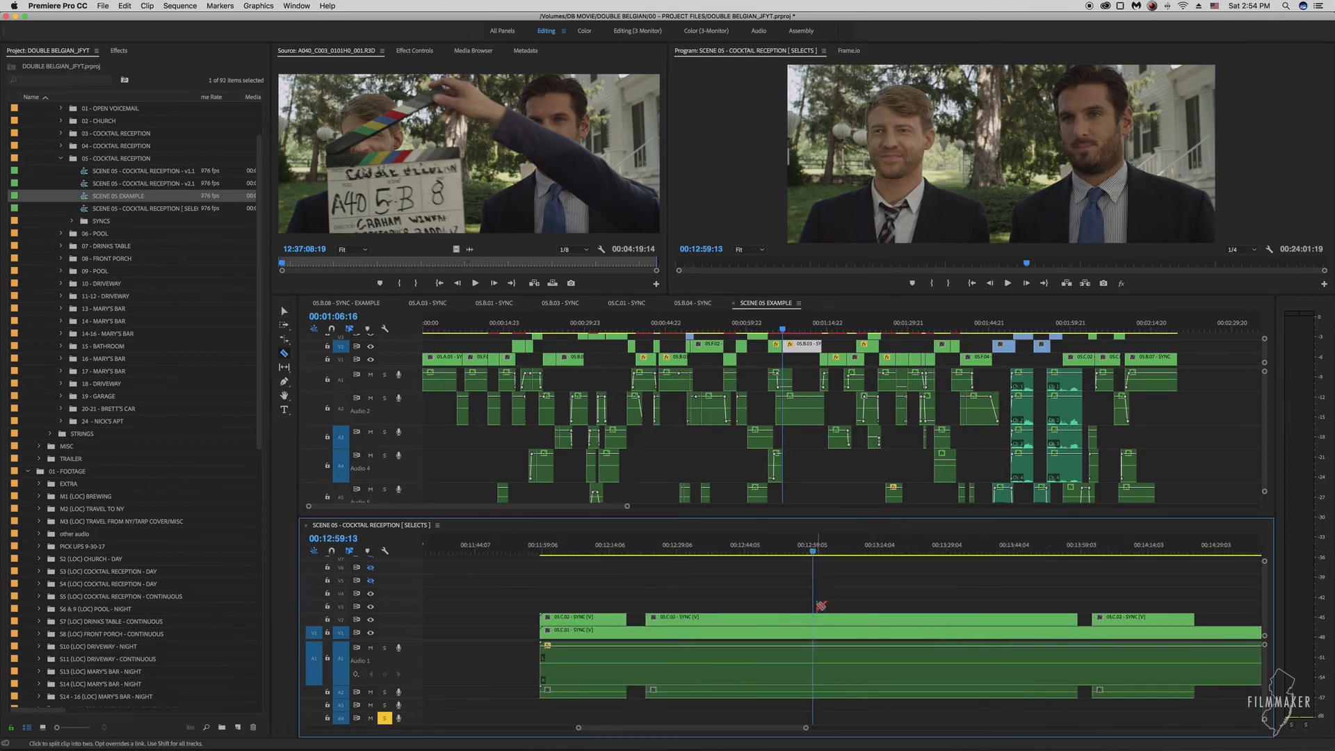
{"action": "left_click", "coordinate": [816, 617]}
{"action": "left_click", "coordinate": [876, 618]}
{"action": "scroll", "coordinate": [863, 585], "scroll_direction": "down", "scroll_amount": 1}
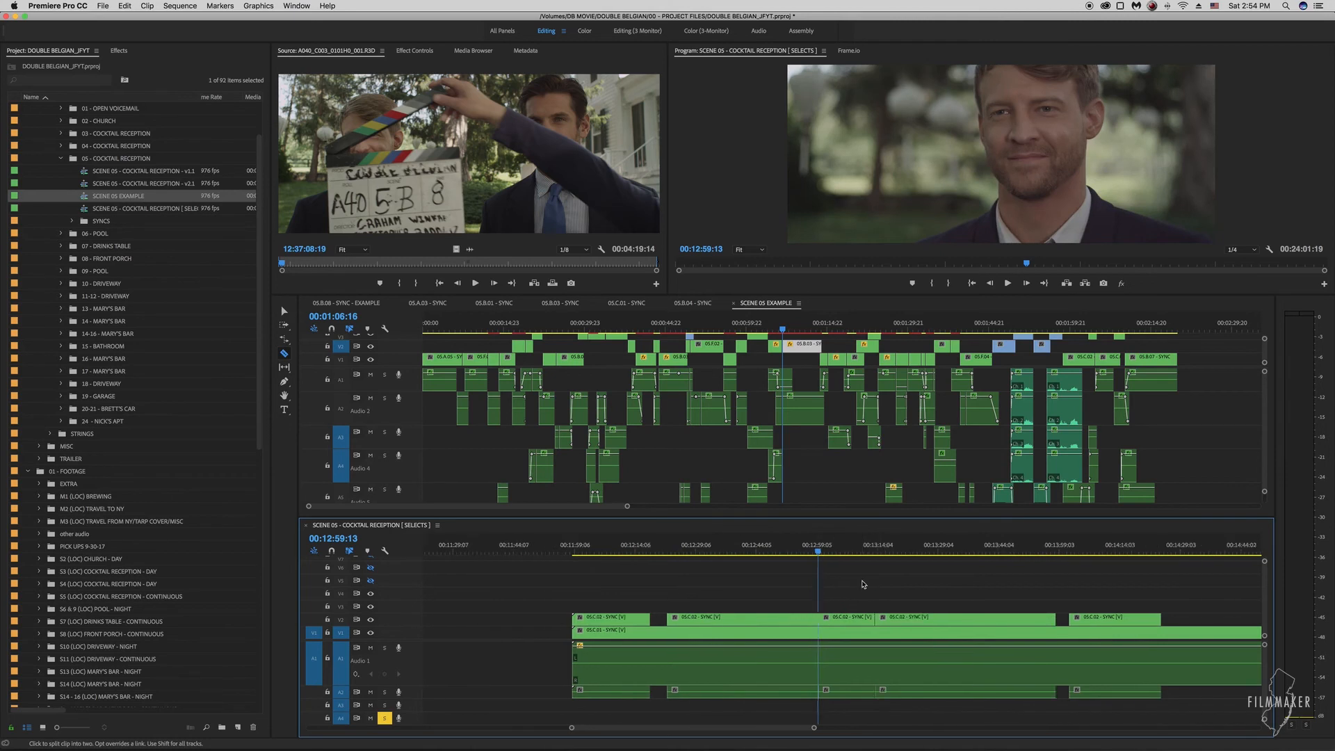
Step: Try placing the split-off 05.C piece after the last clip of SCENE 05 EXAMPLE, and undo the placement
{"action": "scroll", "coordinate": [863, 585], "scroll_direction": "down", "scroll_amount": 2}
{"action": "scroll", "coordinate": [1024, 464], "scroll_direction": "down", "scroll_amount": 3}
{"action": "scroll", "coordinate": [1023, 463], "scroll_direction": "up", "scroll_amount": 4}
{"action": "key", "text": "v"}
{"action": "left_click_drag", "start_coordinate": [852, 617], "coordinate": [902, 407]}
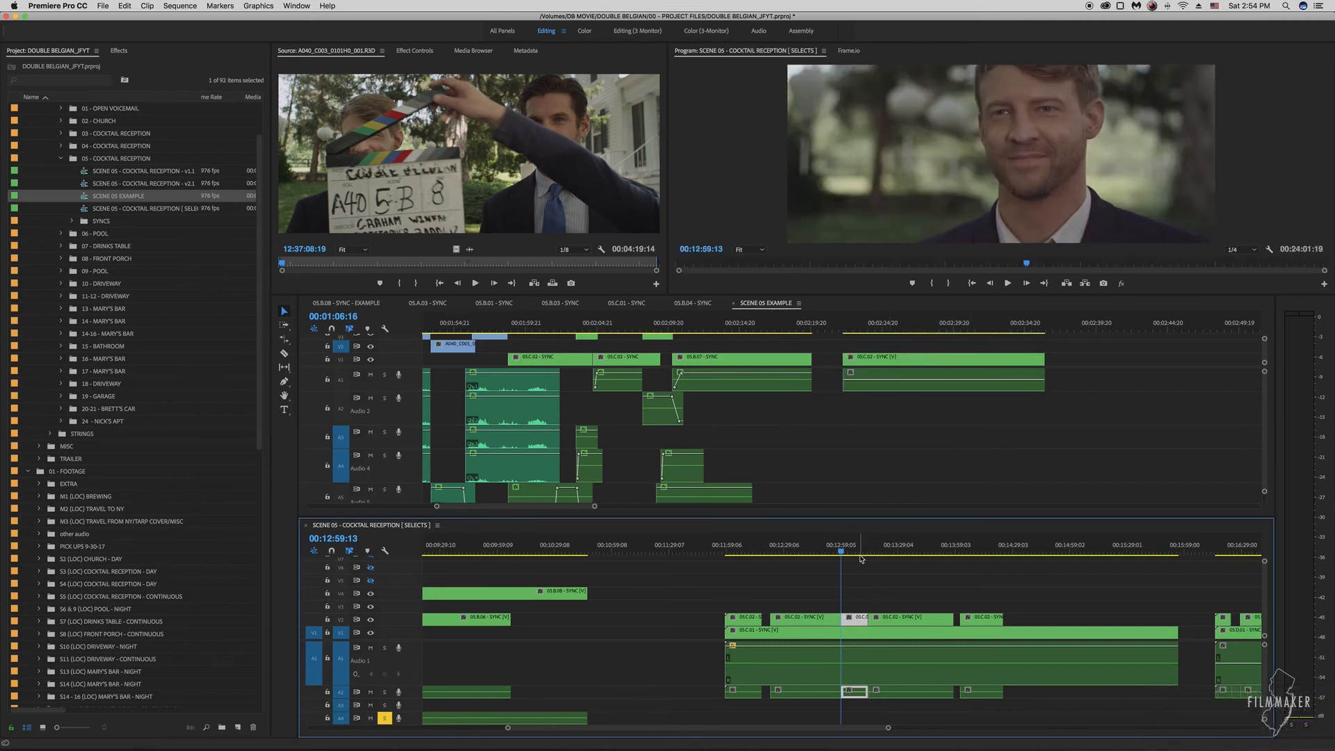
{"action": "key", "text": "super+z"}
Step: Cut the split-off 05.C piece from the selects sequence and paste it into SCENE 05 EXAMPLE at 00:02:25:03
{"action": "key", "text": "super+x"}
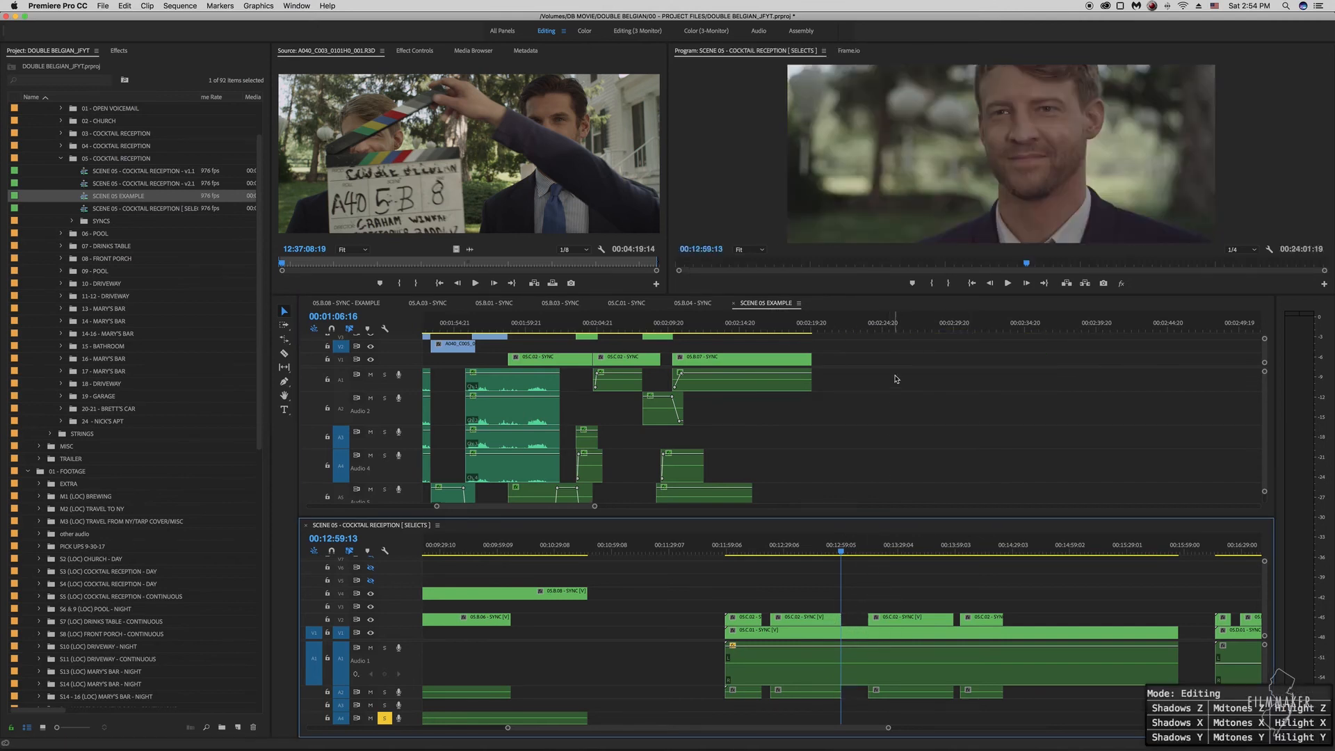
{"action": "left_click", "coordinate": [885, 327]}
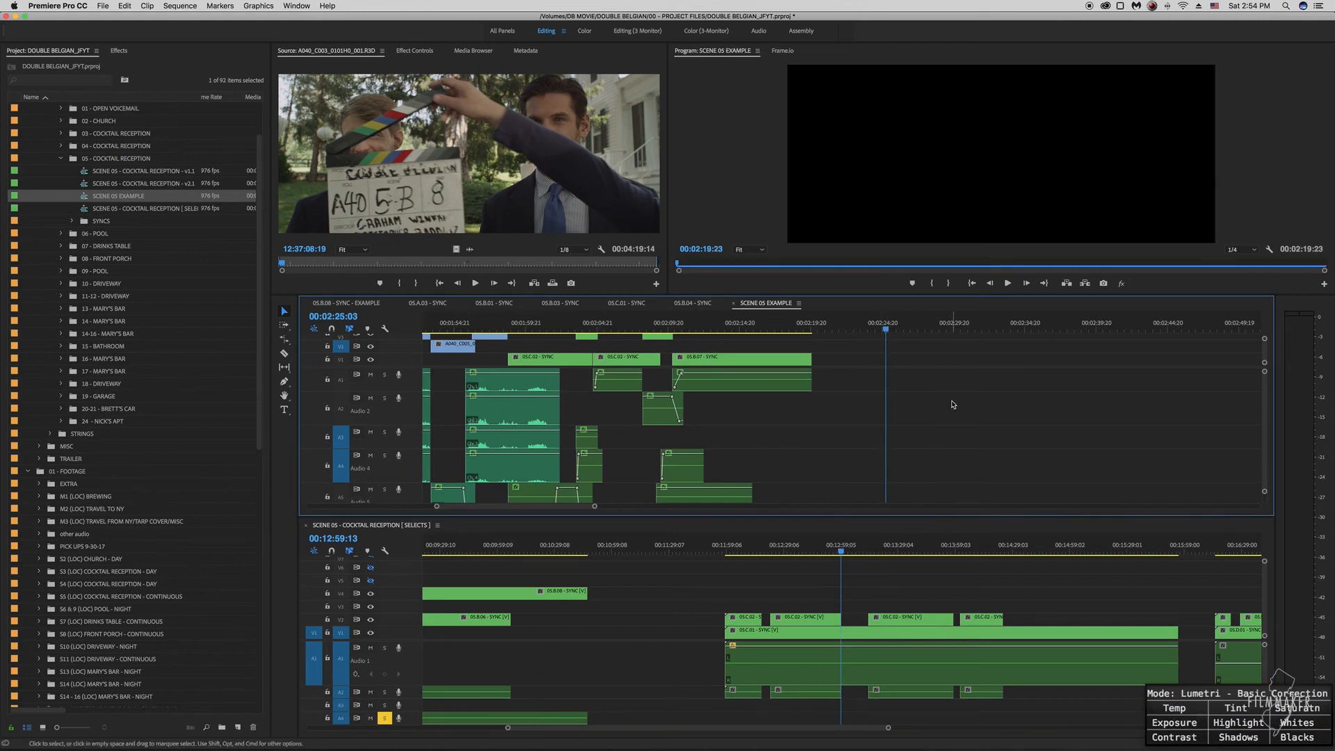
{"action": "key", "text": "super+v"}
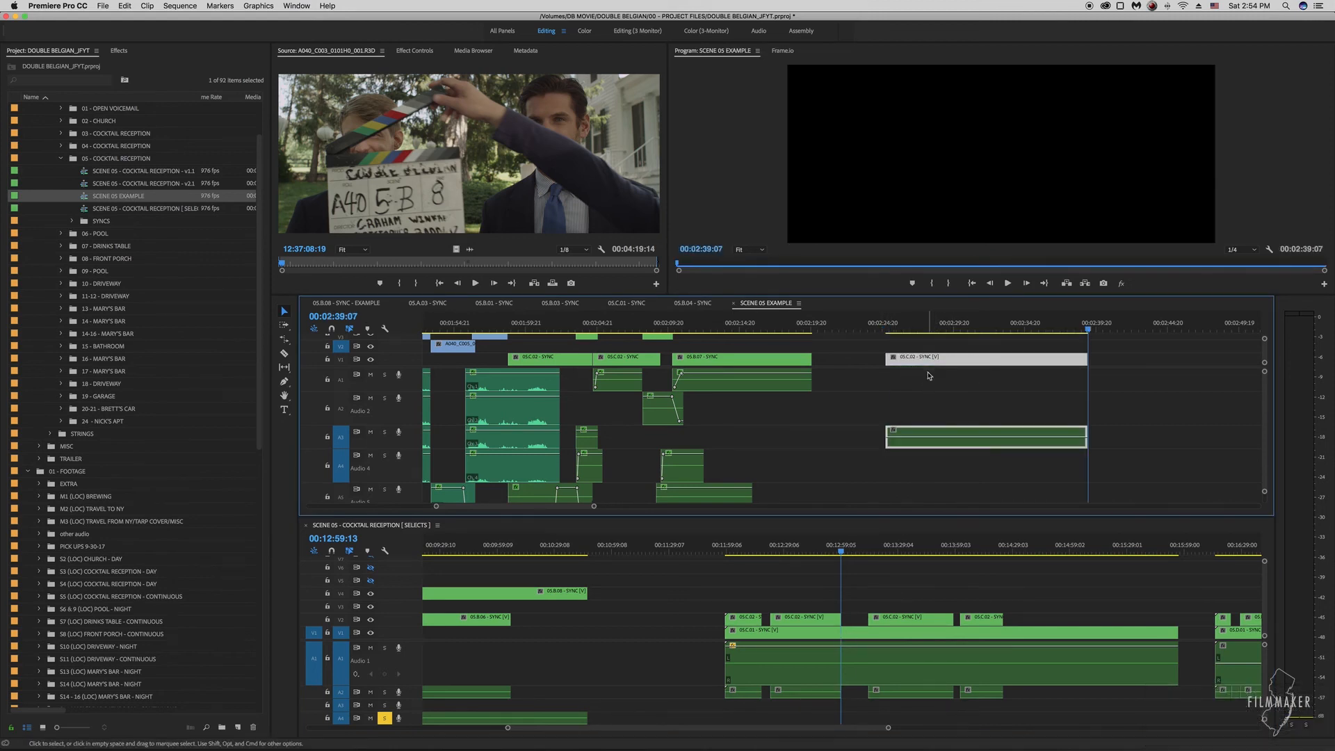
Step: Undo the paste and the cuts to the 05.C clip, and regroup the selects timeline with the other sequences
{"action": "key", "text": "super+z"}
{"action": "key", "text": "super+z"}
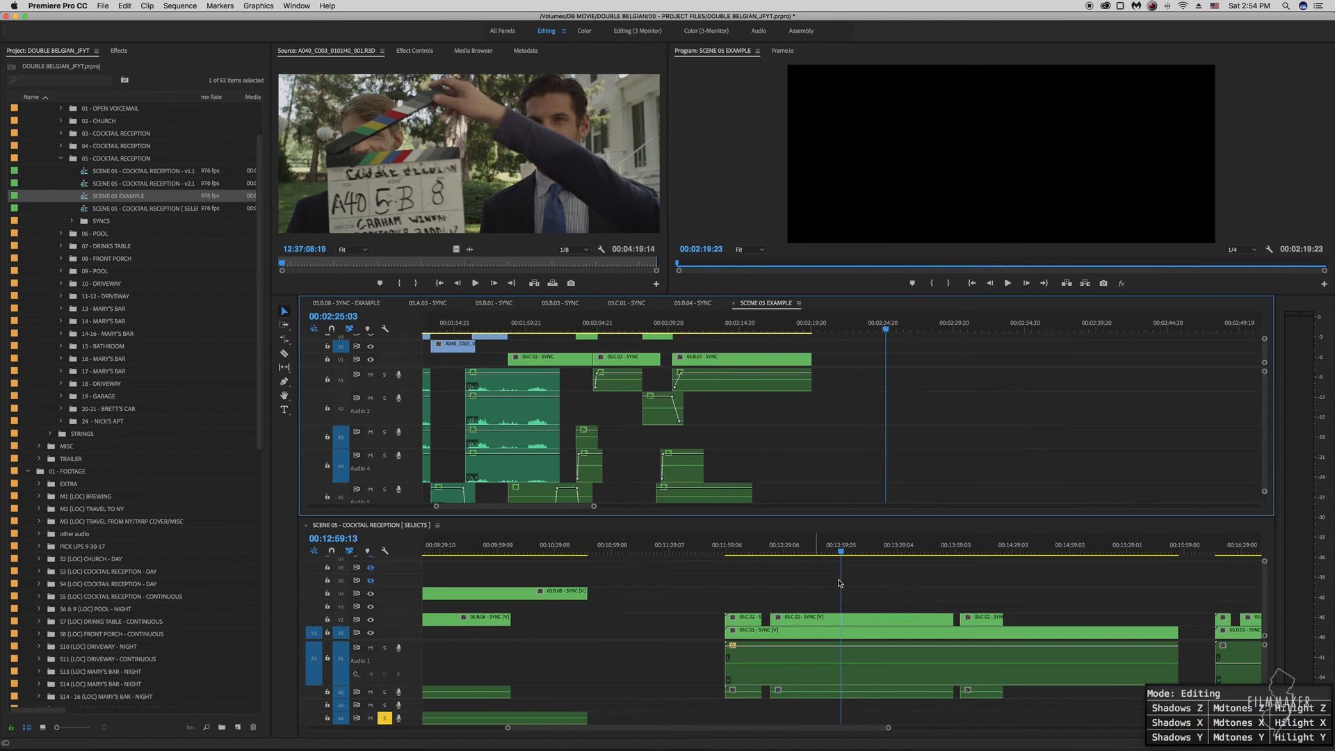
{"action": "left_click_drag", "start_coordinate": [341, 526], "coordinate": [832, 308]}
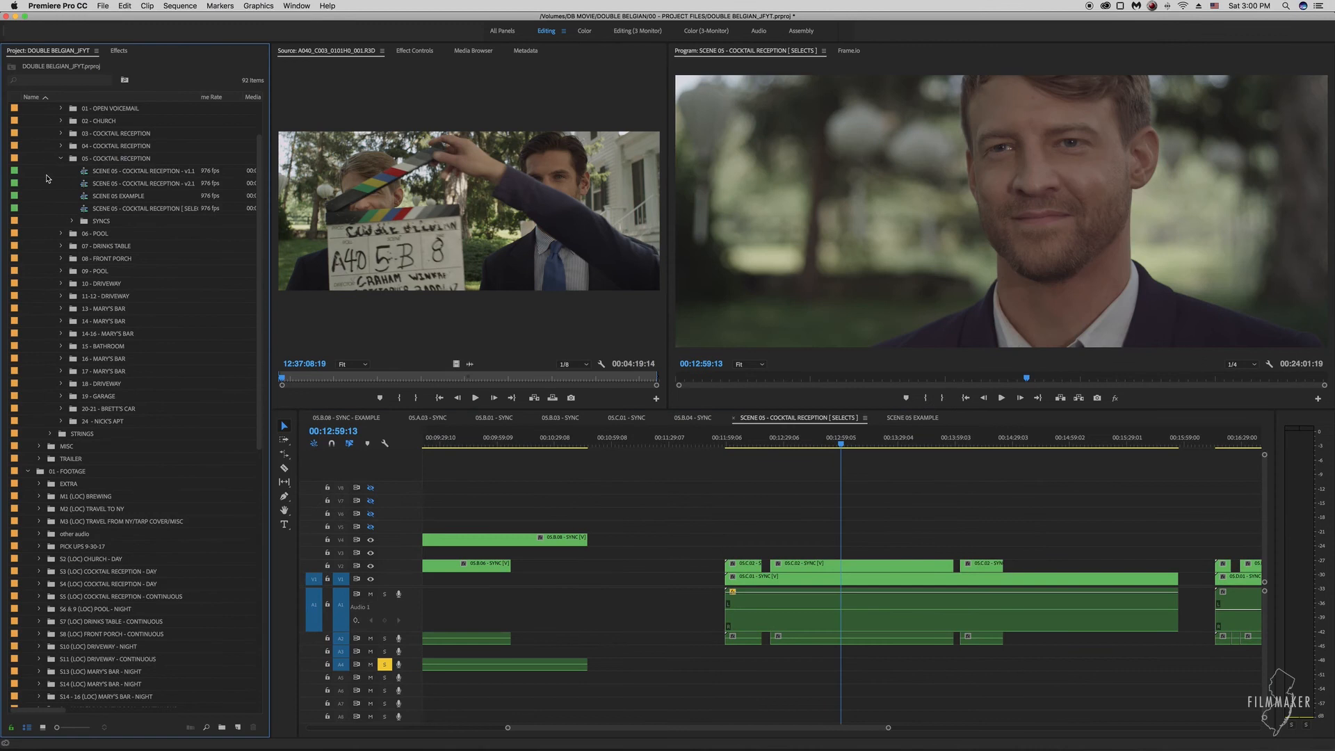
Step: Collapse the SCENES bin, expand the STRINGS bin, and open Scenes 1-9 - v1.1 to examine how its scene sequences are nested
{"action": "scroll", "coordinate": [47, 178], "scroll_direction": "up", "scroll_amount": 3}
{"action": "left_click", "coordinate": [50, 159]}
{"action": "left_click", "coordinate": [50, 171]}
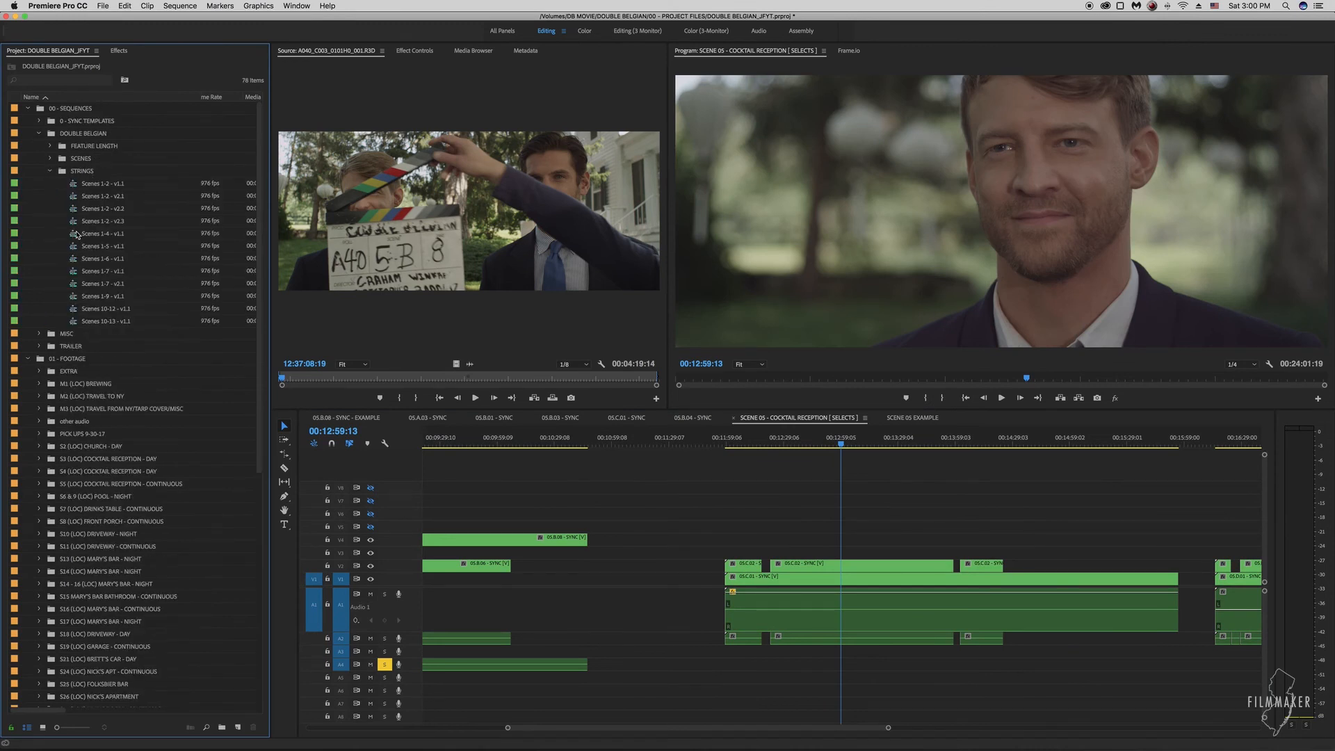
{"action": "double_click", "coordinate": [76, 296]}
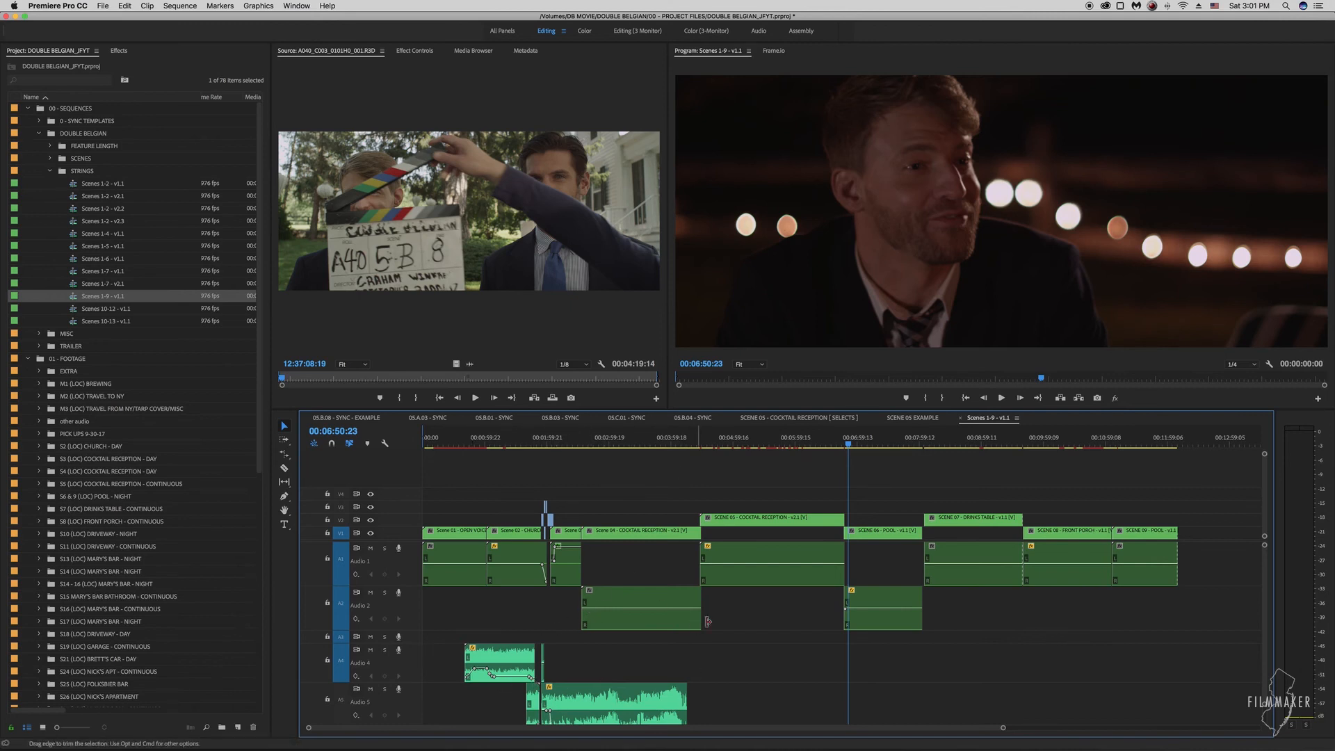
{"action": "scroll", "coordinate": [1088, 616], "scroll_direction": "down", "scroll_amount": 3}
{"action": "scroll", "coordinate": [1088, 617], "scroll_direction": "up", "scroll_amount": 3}
{"action": "scroll", "coordinate": [1088, 617], "scroll_direction": "down", "scroll_amount": 3}
{"action": "scroll", "coordinate": [1089, 617], "scroll_direction": "up", "scroll_amount": 3}
Step: Select the FEATURE LENGTH bin, return to the SCENE 05 EXAMPLE sequence, and play it from 00:01:43:14
{"action": "left_click", "coordinate": [50, 145]}
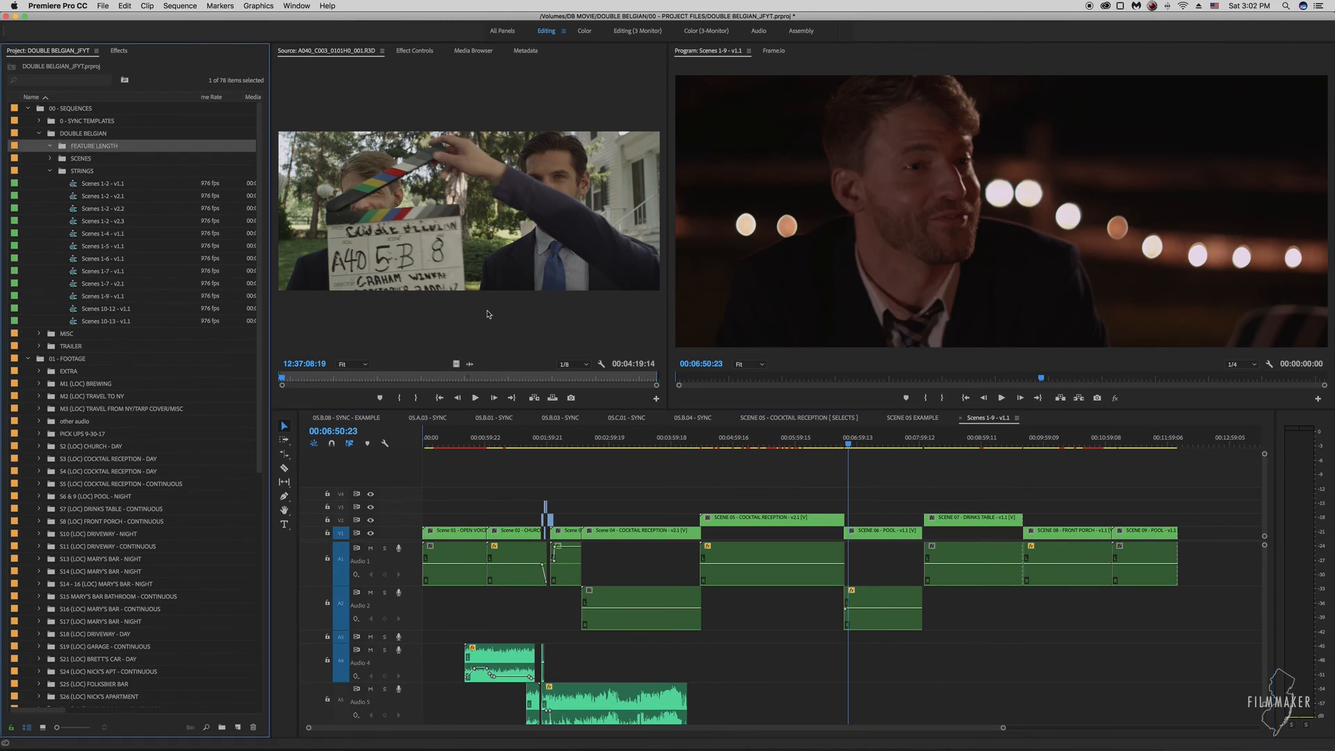
{"action": "left_click", "coordinate": [738, 477]}
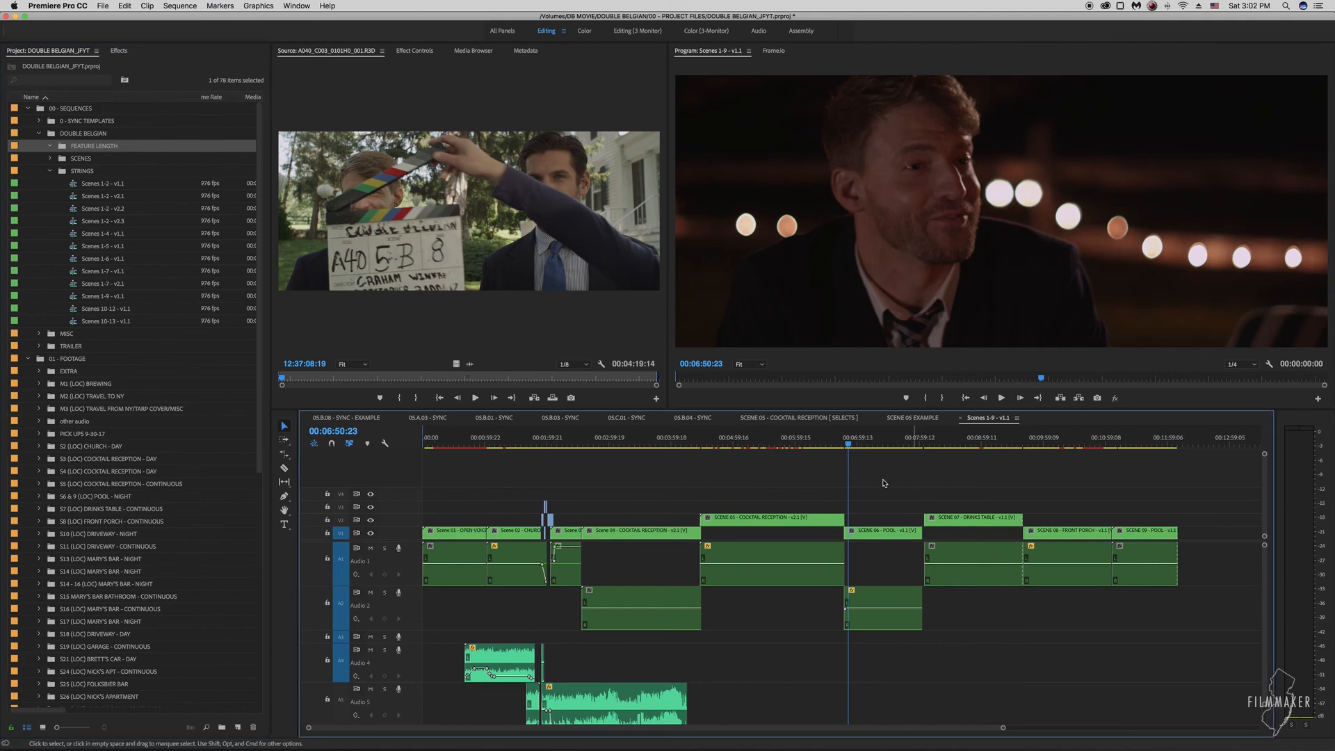
{"action": "left_click", "coordinate": [917, 418]}
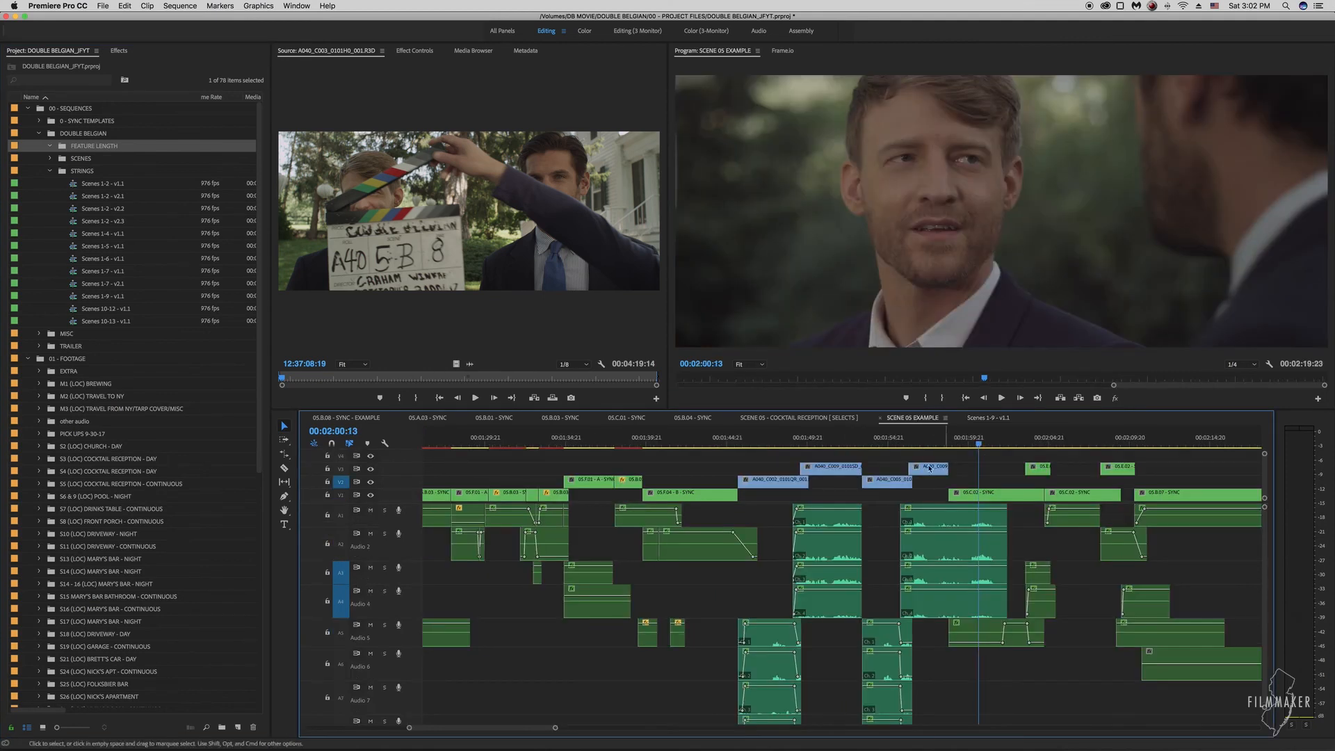
{"action": "left_click", "coordinate": [705, 445]}
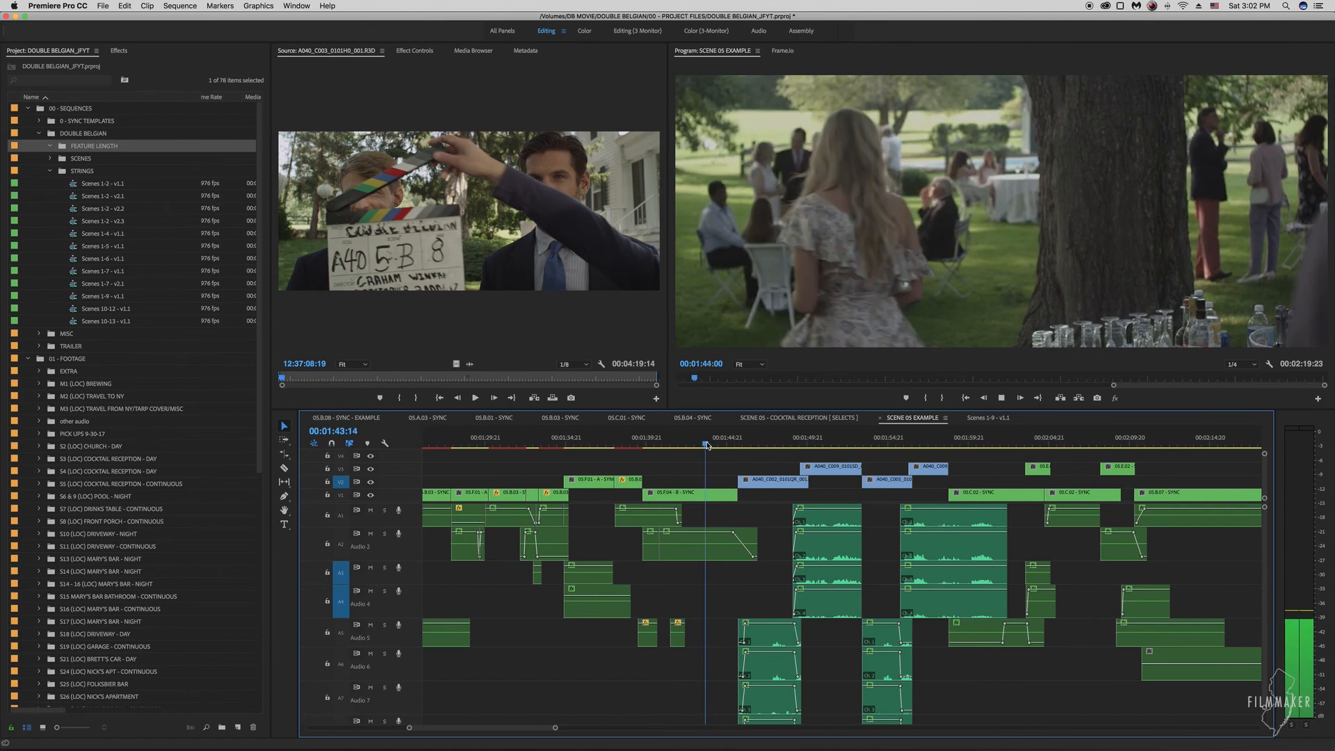